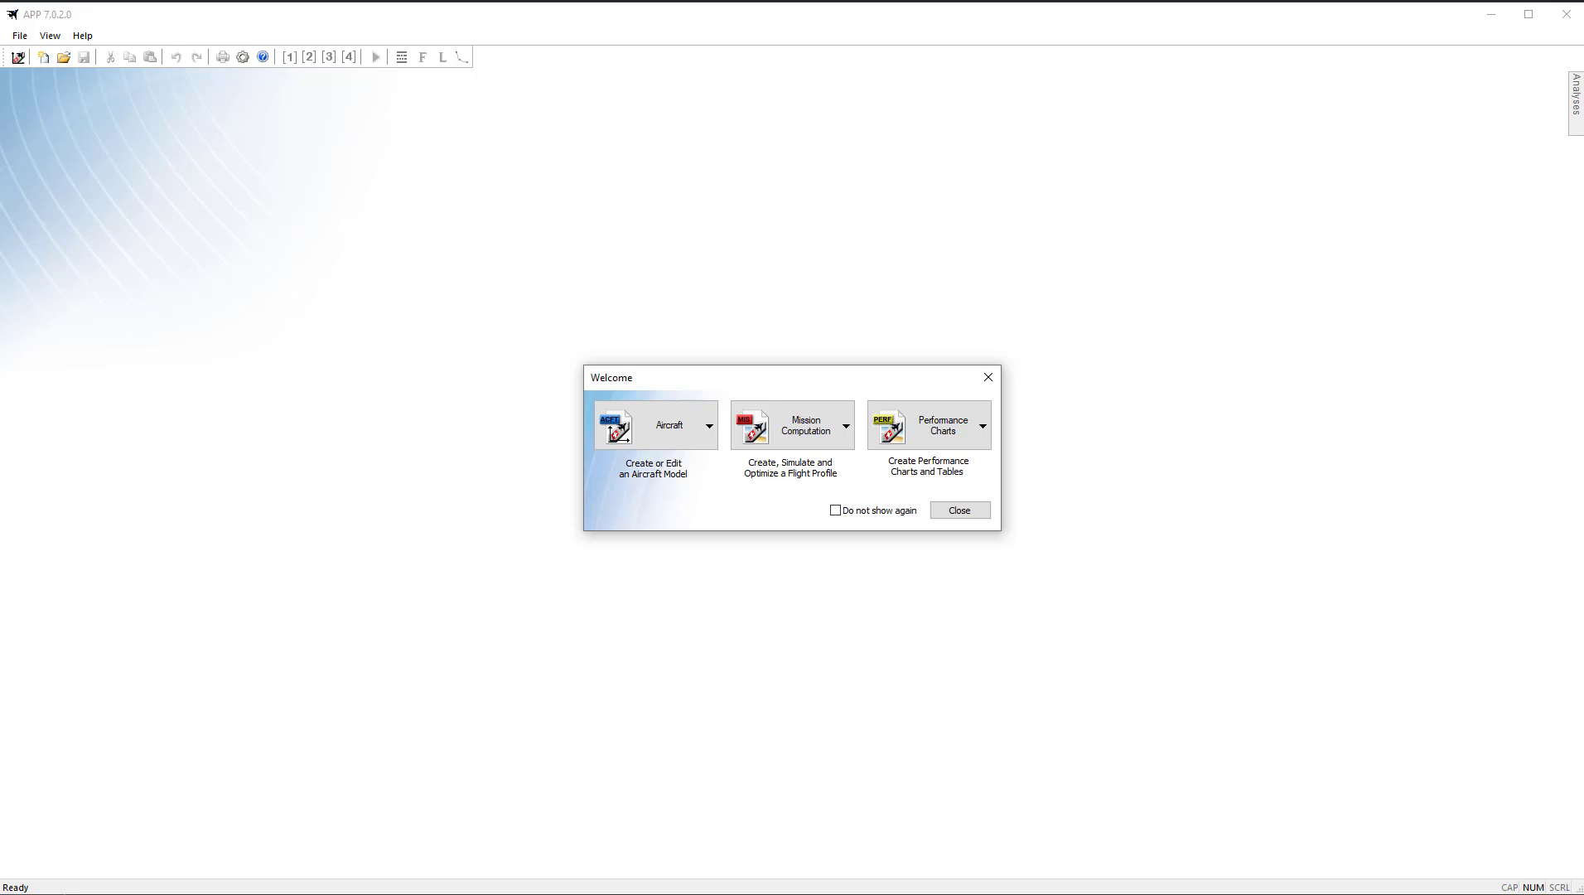
Create a new mission computation named APP Tutorial, with author DAR Corporation and the comment "Mission design comments."
{"action": "left_click", "coordinate": [833, 443]}
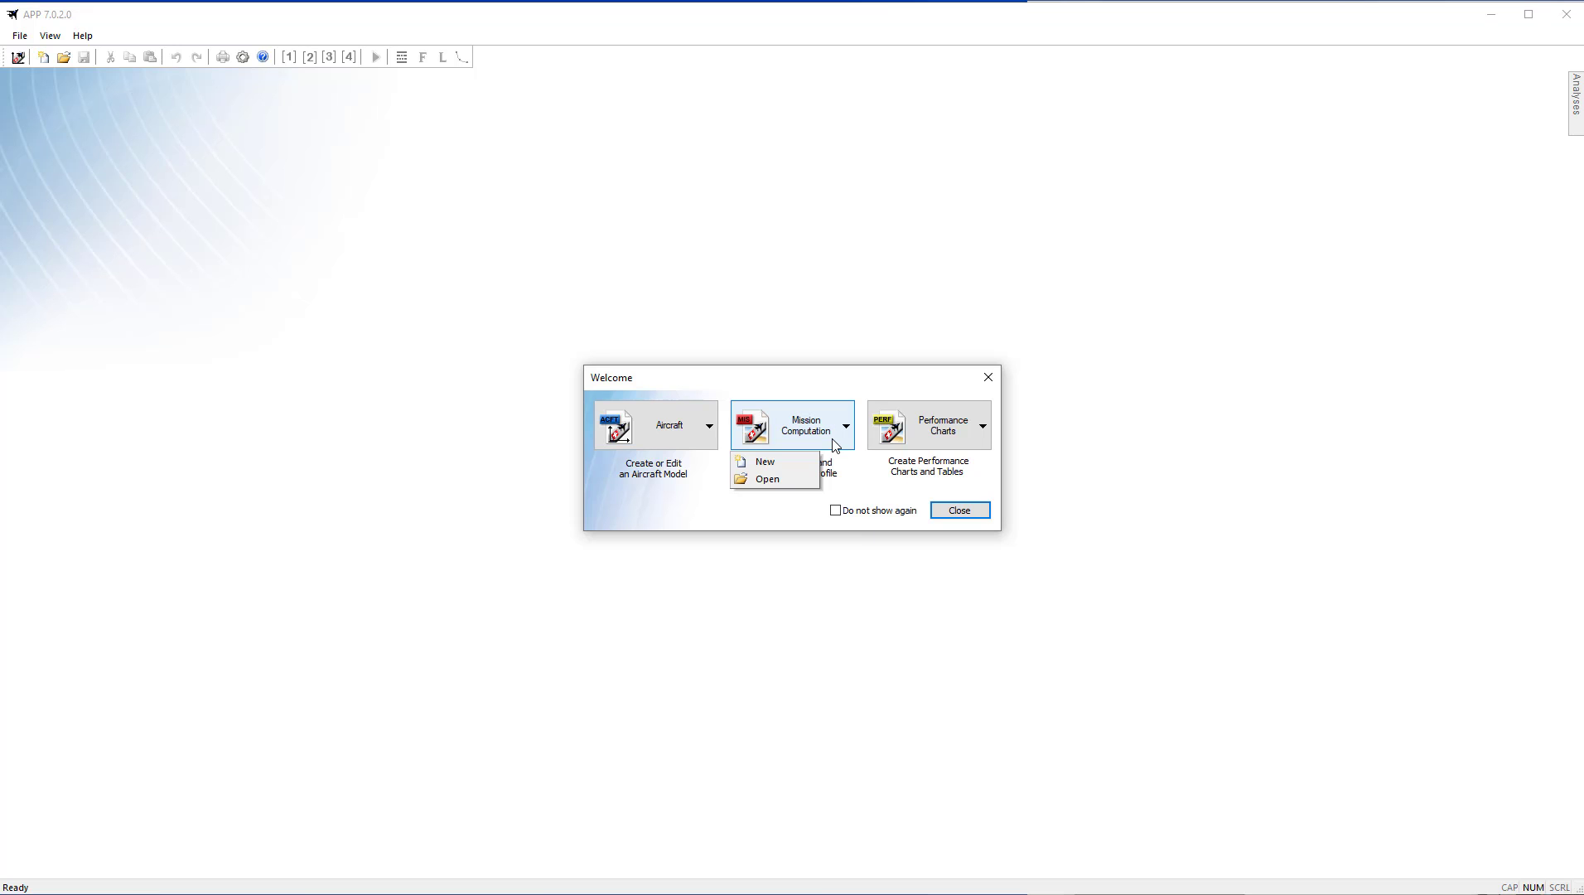
{"action": "left_click", "coordinate": [751, 463]}
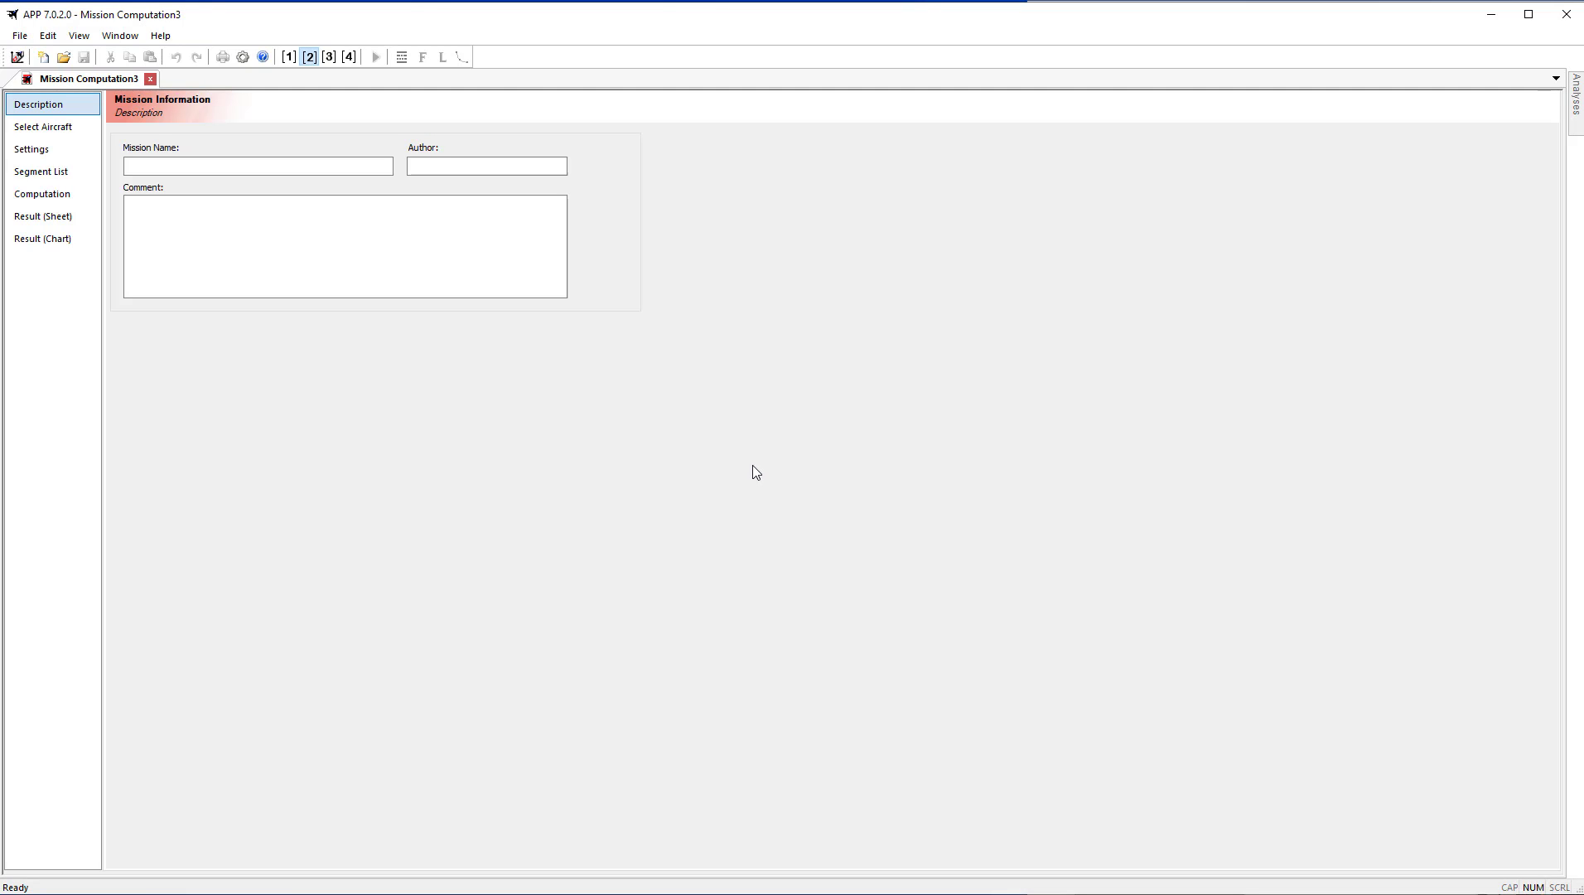
{"action": "left_click", "coordinate": [153, 167]}
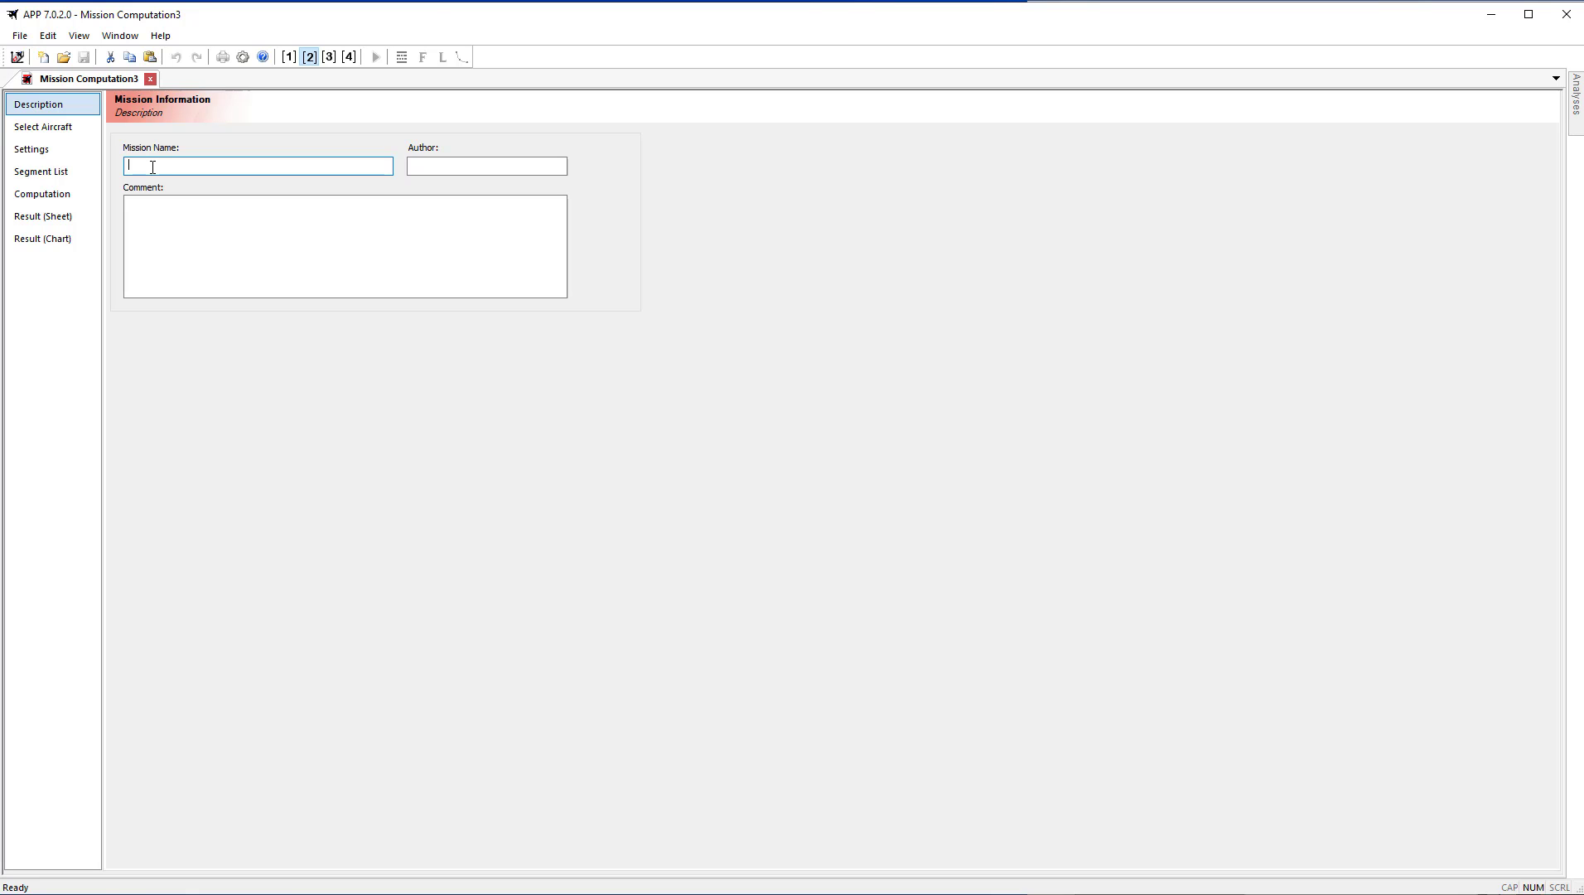
{"action": "type", "text": "APP Tit"}
{"action": "type", "text": "orial"}
{"action": "key", "text": "Tab"}
{"action": "type", "text": "DAR Corporation"}
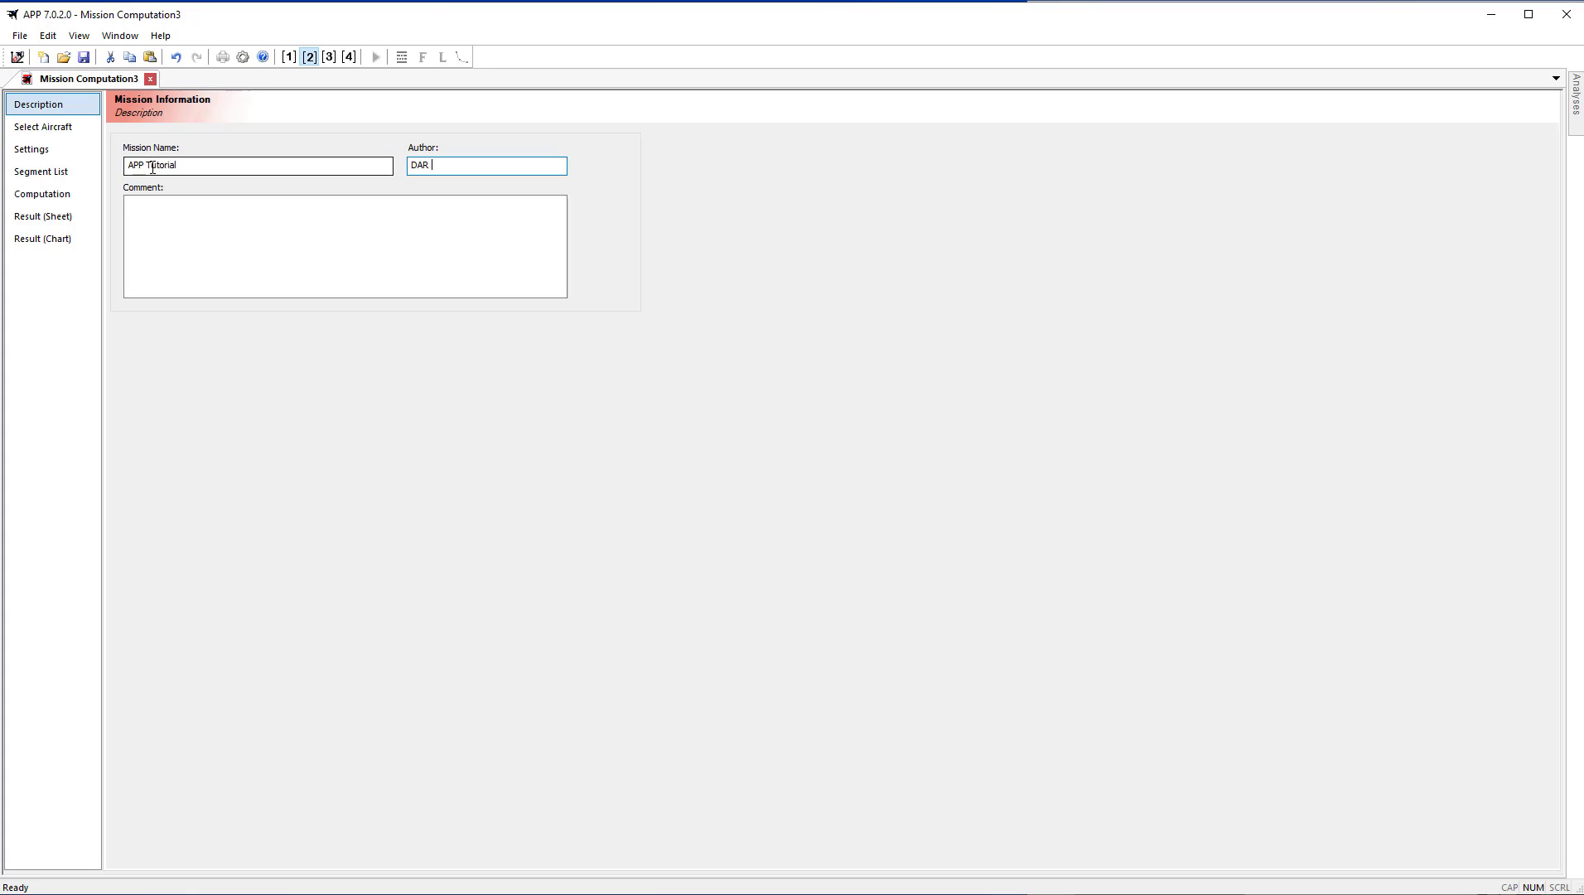
{"action": "key", "text": "Tab"}
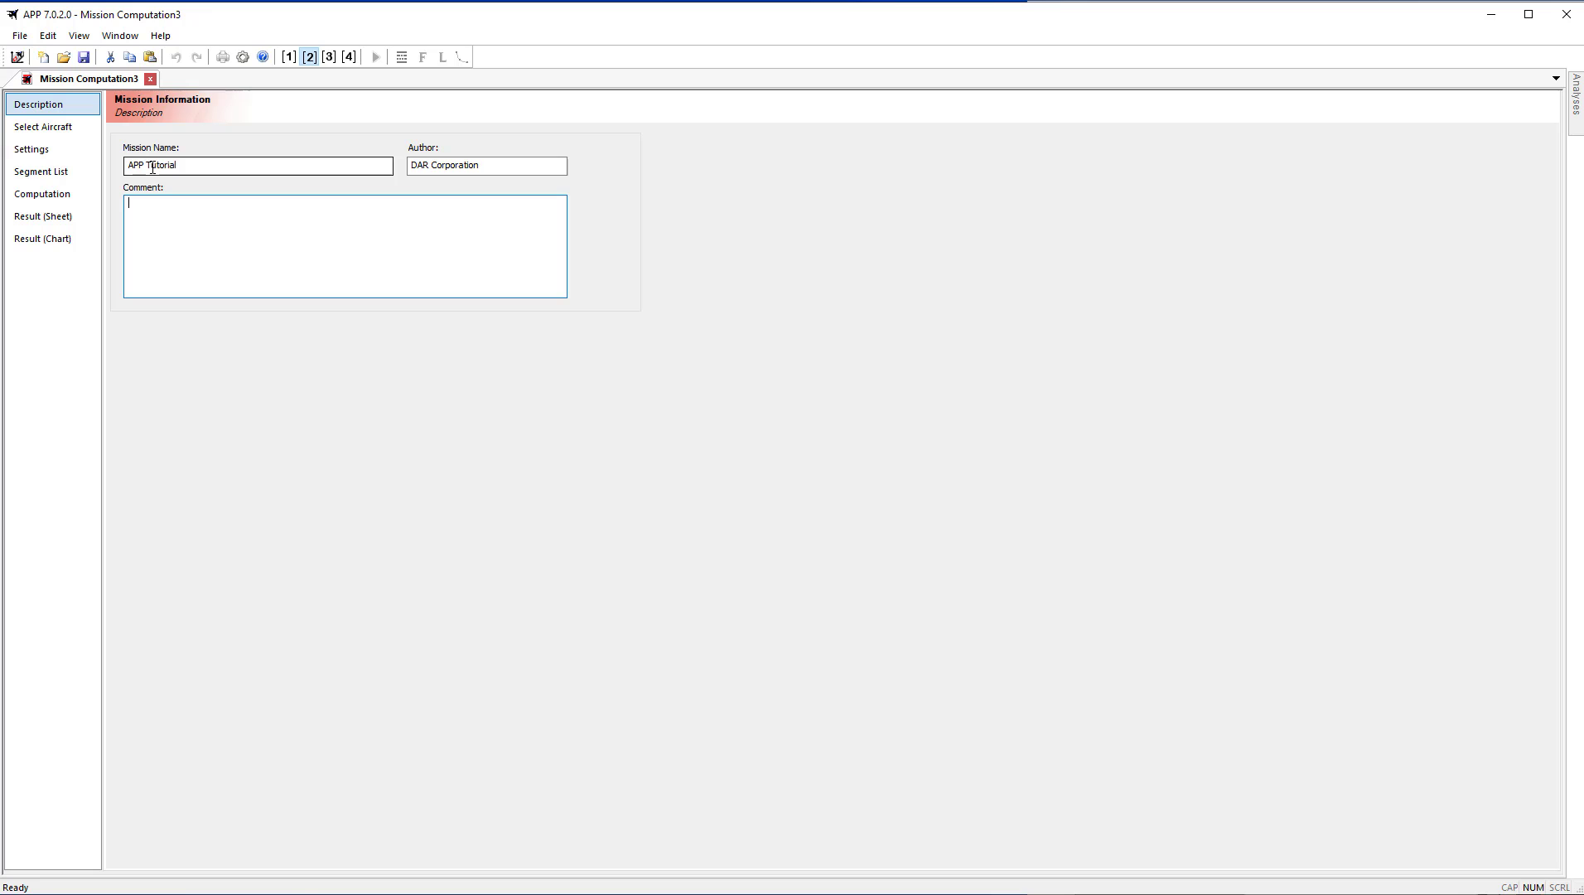
{"action": "type", "text": "Mission design comments."}
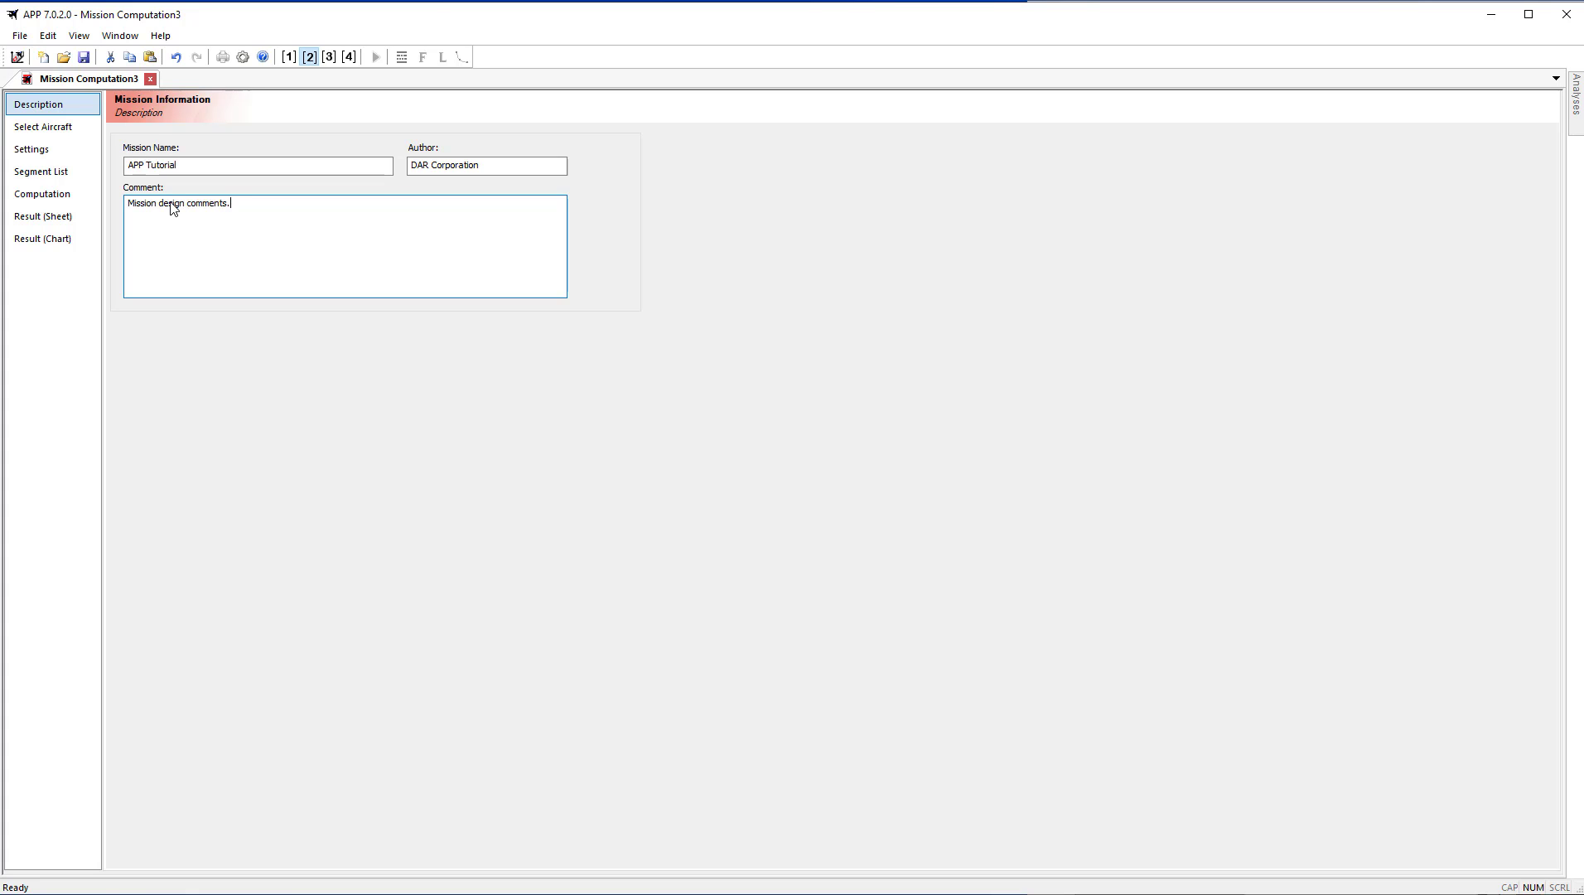
Load the aircraft model file single_piston_apptraining as the mission's aircraft
{"action": "left_click", "coordinate": [20, 131]}
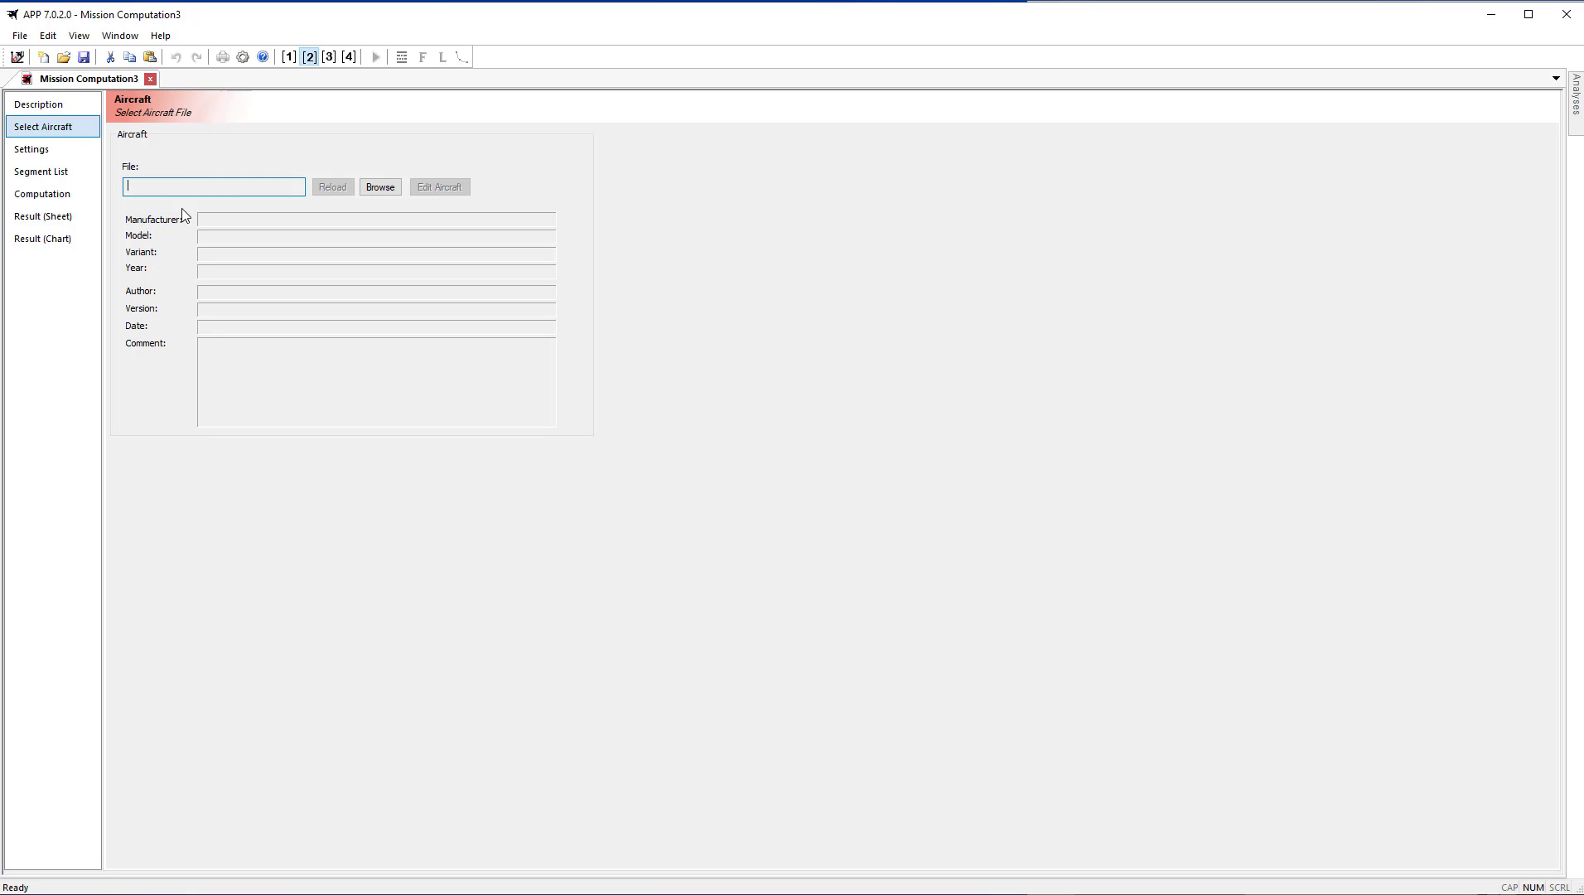
{"action": "left_click", "coordinate": [390, 194]}
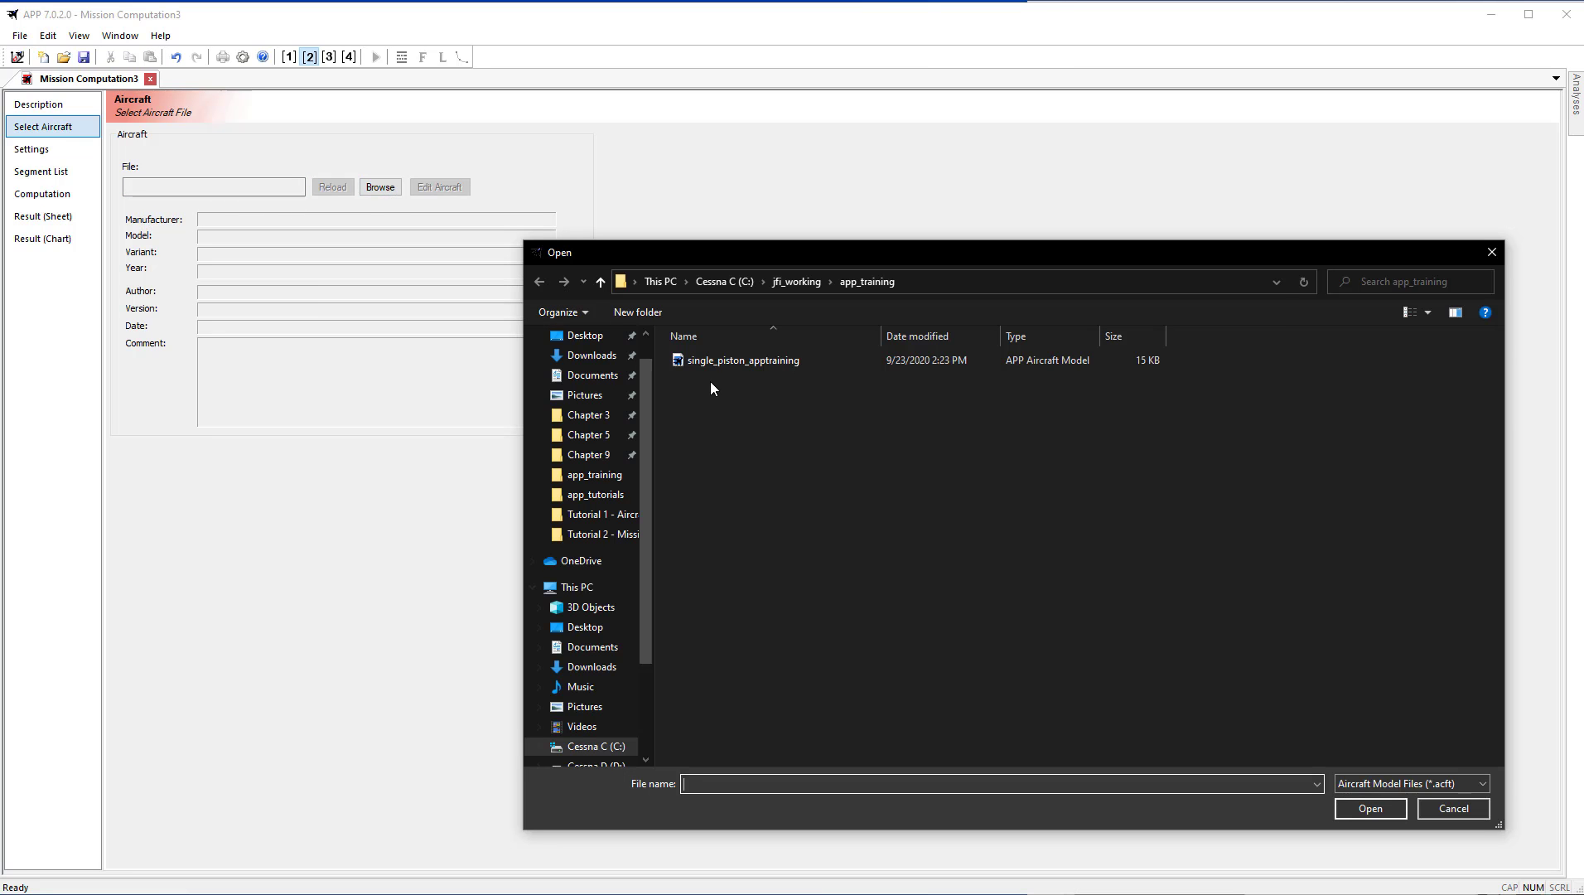
{"action": "left_click", "coordinate": [712, 366]}
{"action": "double_click", "coordinate": [713, 370]}
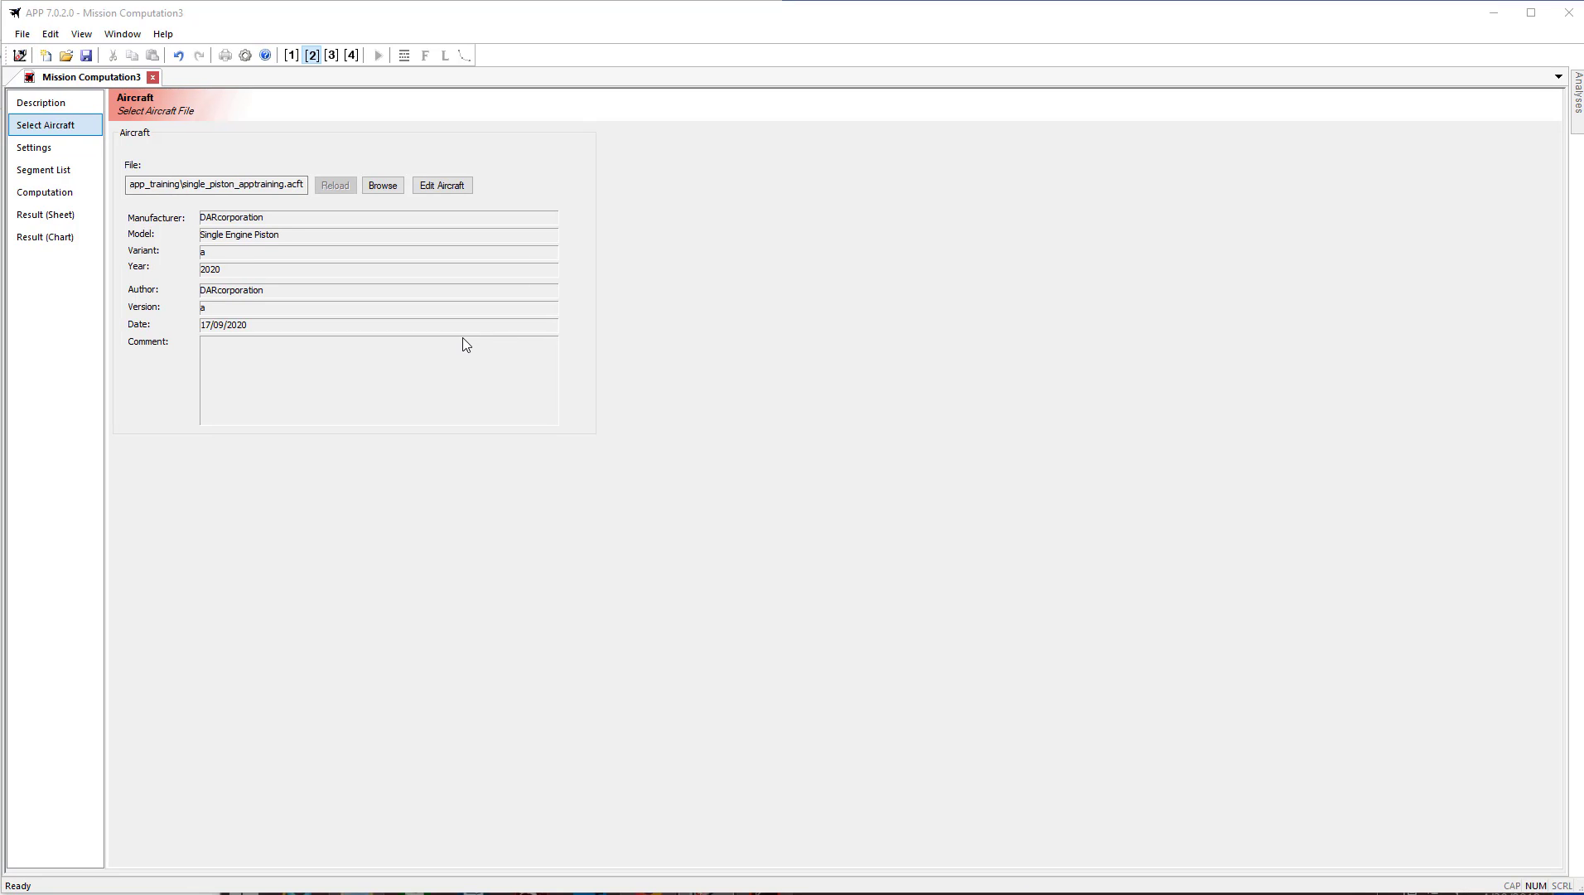
Select clean cruise as the aircraft configuration for the mission's initial condition
{"action": "left_click", "coordinate": [52, 147]}
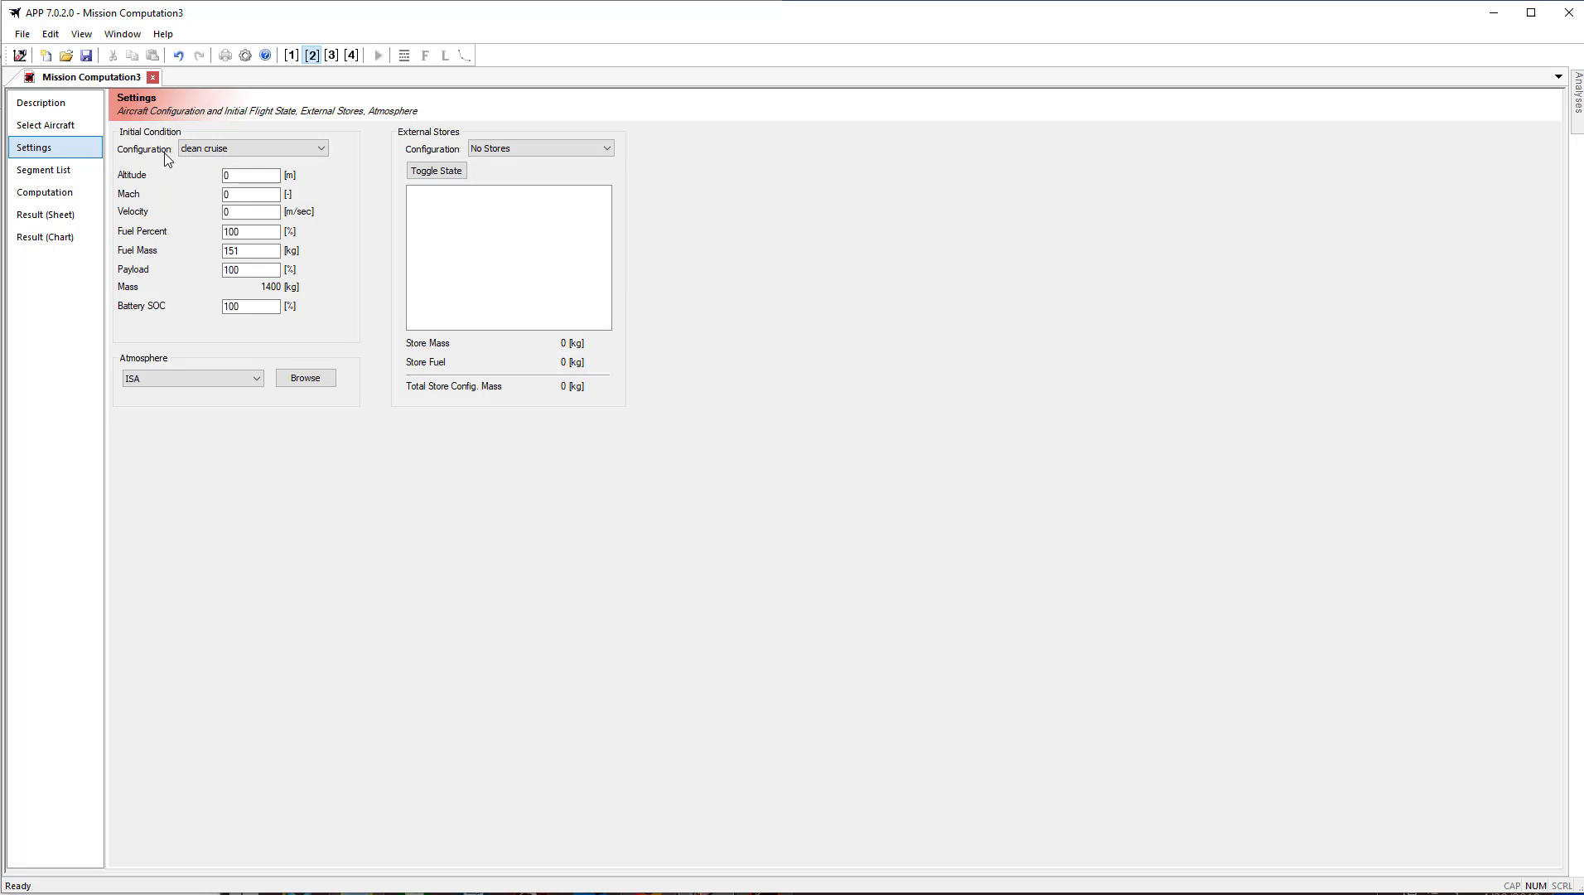
{"action": "left_click", "coordinate": [320, 151]}
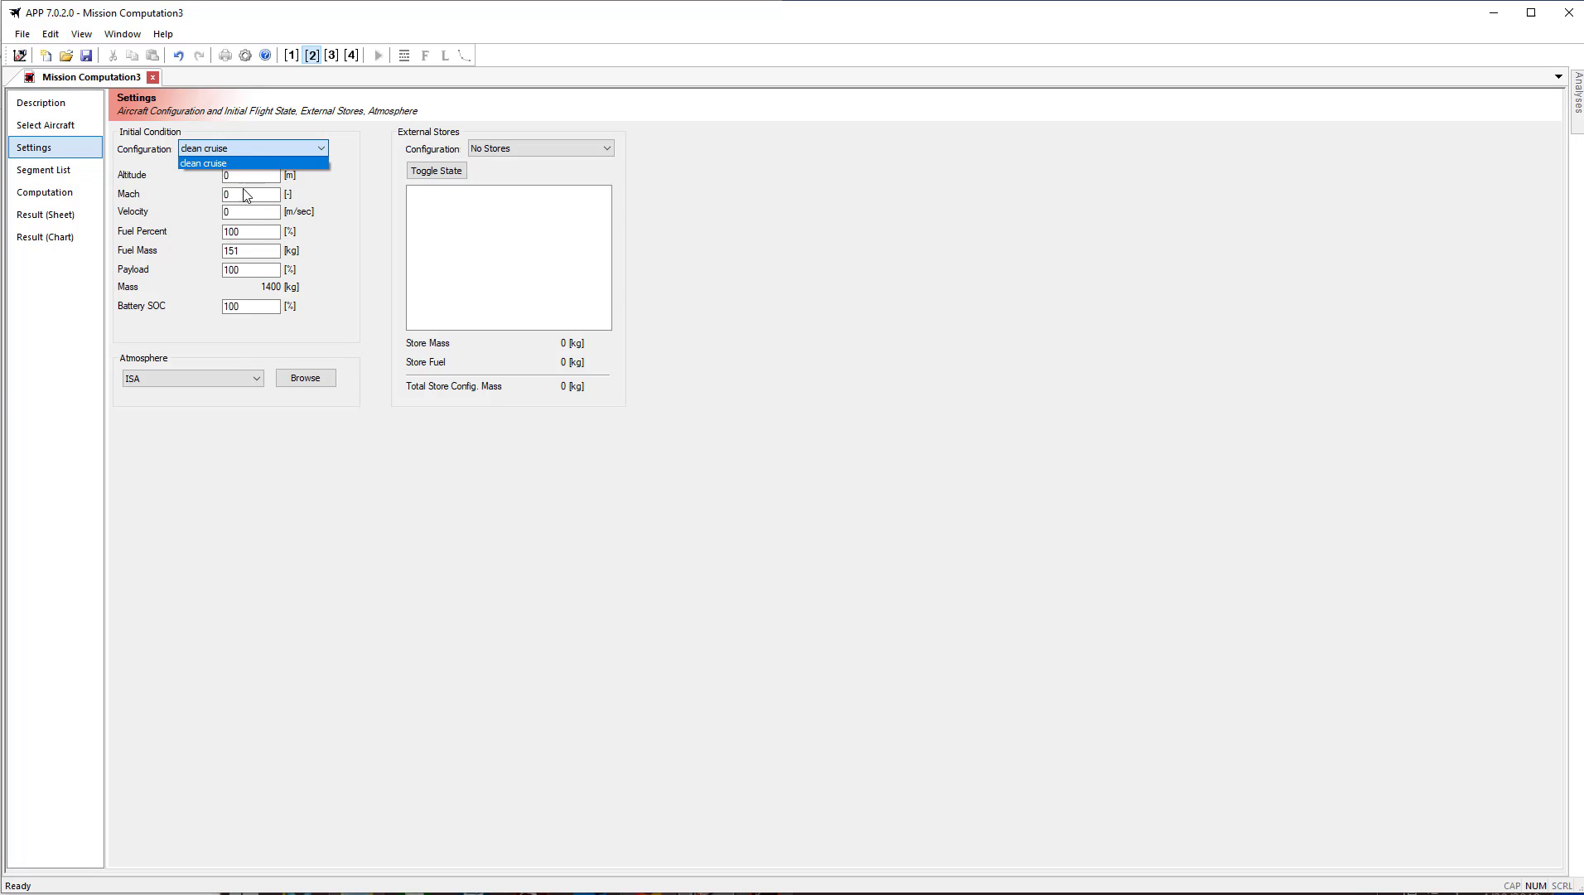
{"action": "left_click", "coordinate": [214, 163]}
{"action": "left_click", "coordinate": [249, 175]}
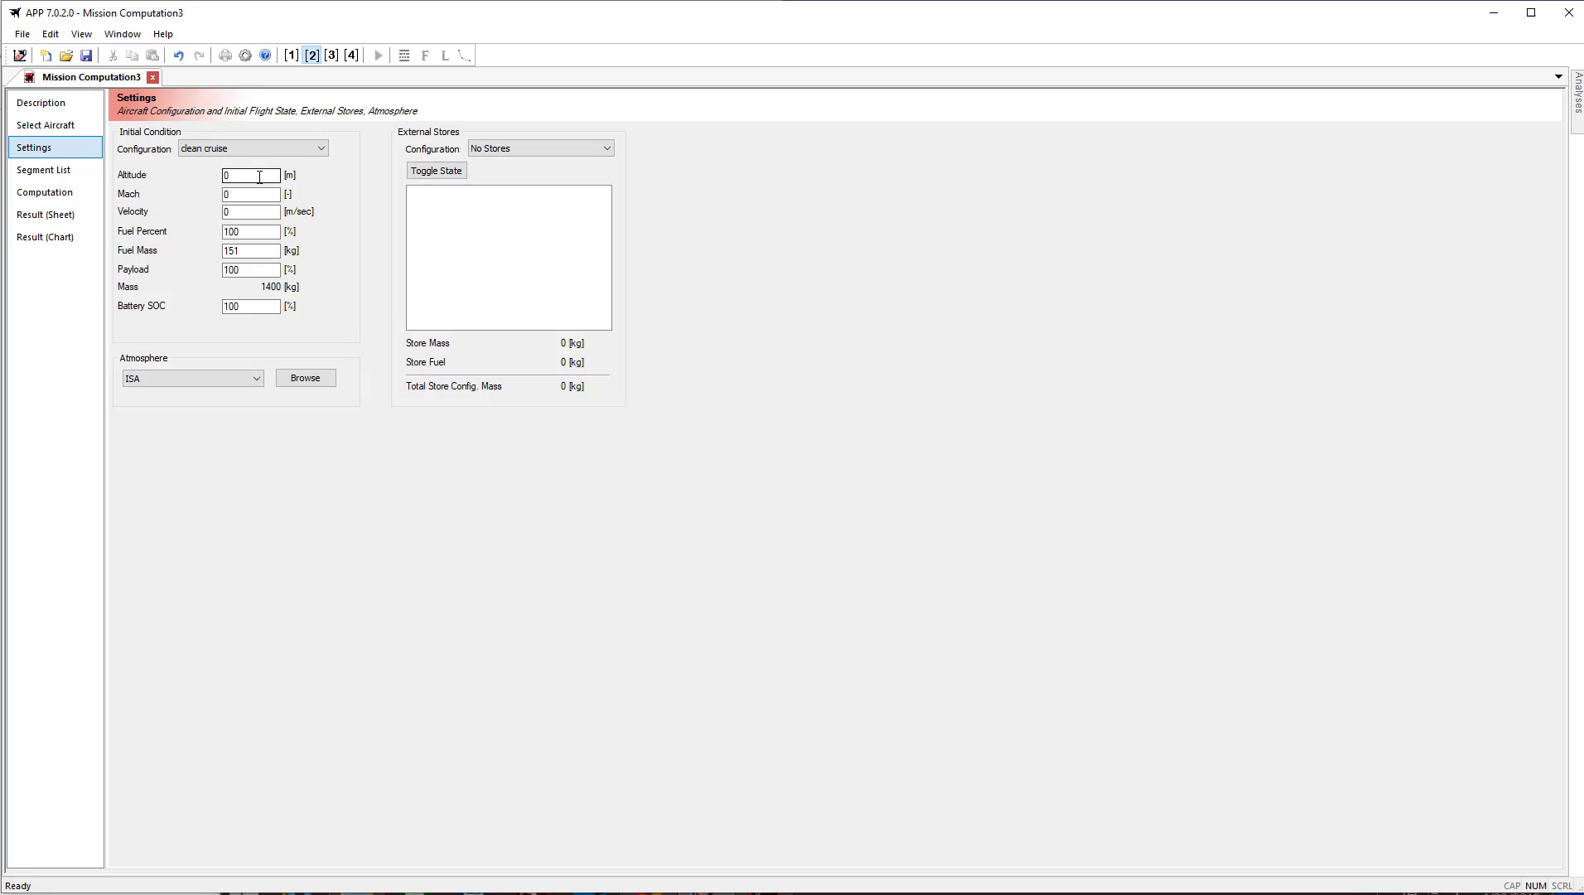
{"action": "left_click_drag", "start_coordinate": [259, 176], "coordinate": [222, 176]}
{"action": "left_click", "coordinate": [256, 194]}
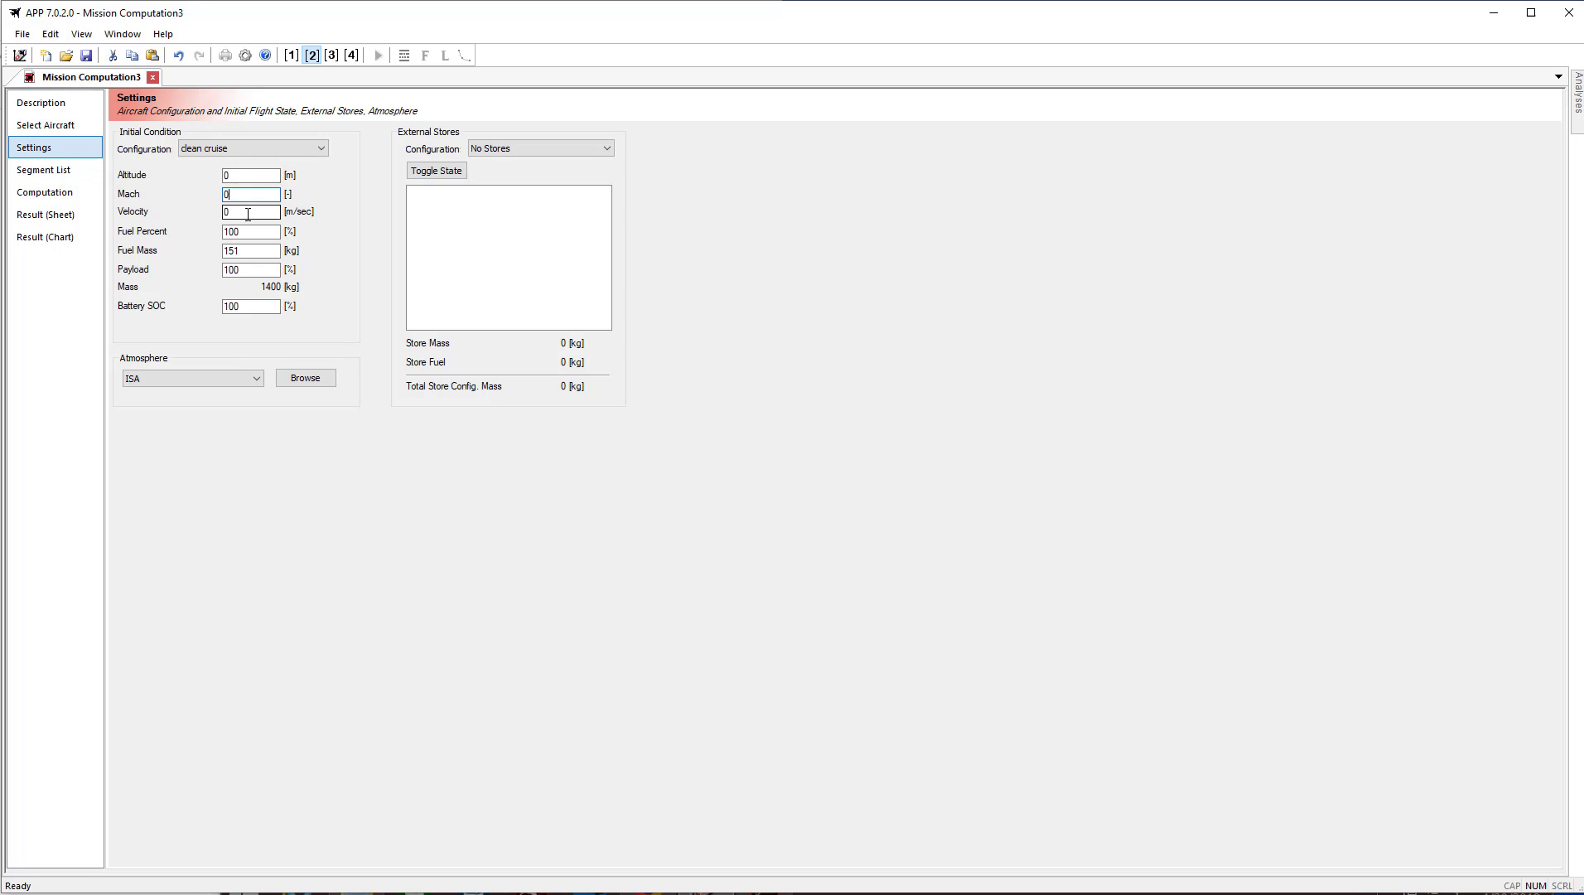
{"action": "left_click", "coordinate": [247, 213]}
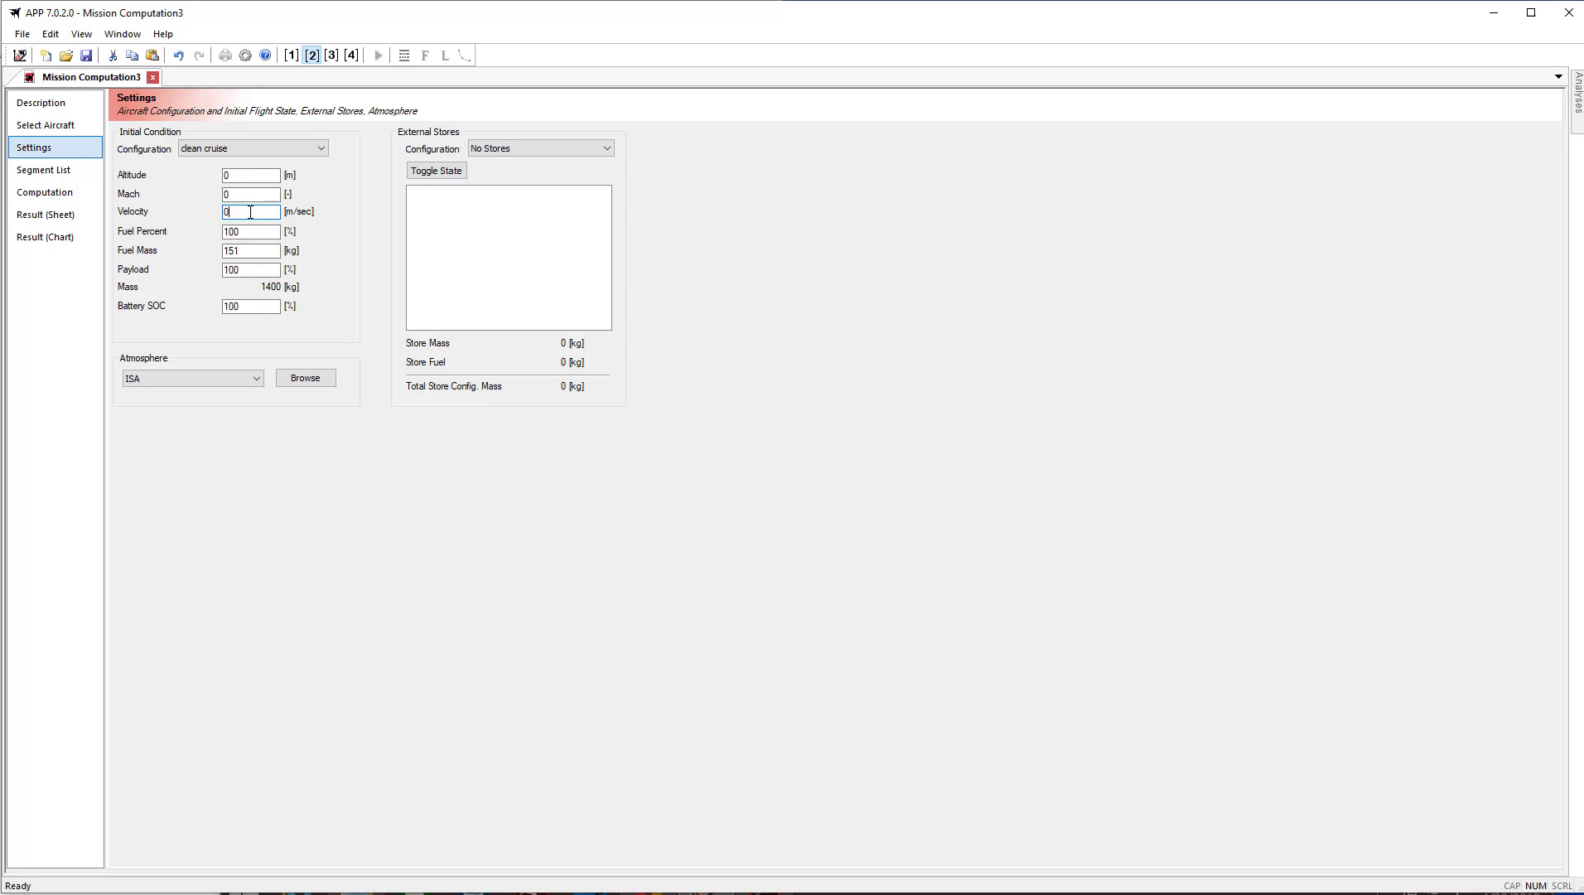
Try an initial velocity of 100 m/sec and reset the velocity to 0
{"action": "left_click", "coordinate": [234, 193]}
{"action": "left_click", "coordinate": [238, 209]}
{"action": "key", "text": "BackSpace"}
{"action": "type", "text": "100"}
{"action": "left_click_drag", "start_coordinate": [276, 194], "coordinate": [216, 188]}
{"action": "left_click", "coordinate": [246, 212]}
{"action": "key", "text": "BackSpace"}
{"action": "key", "text": "BackSpace"}
{"action": "key", "text": "BackSpace"}
{"action": "type", "text": "0"}
Try an initial fuel percent of 25 and restore it to 100
{"action": "double_click", "coordinate": [252, 232]}
{"action": "type", "text": "25"}
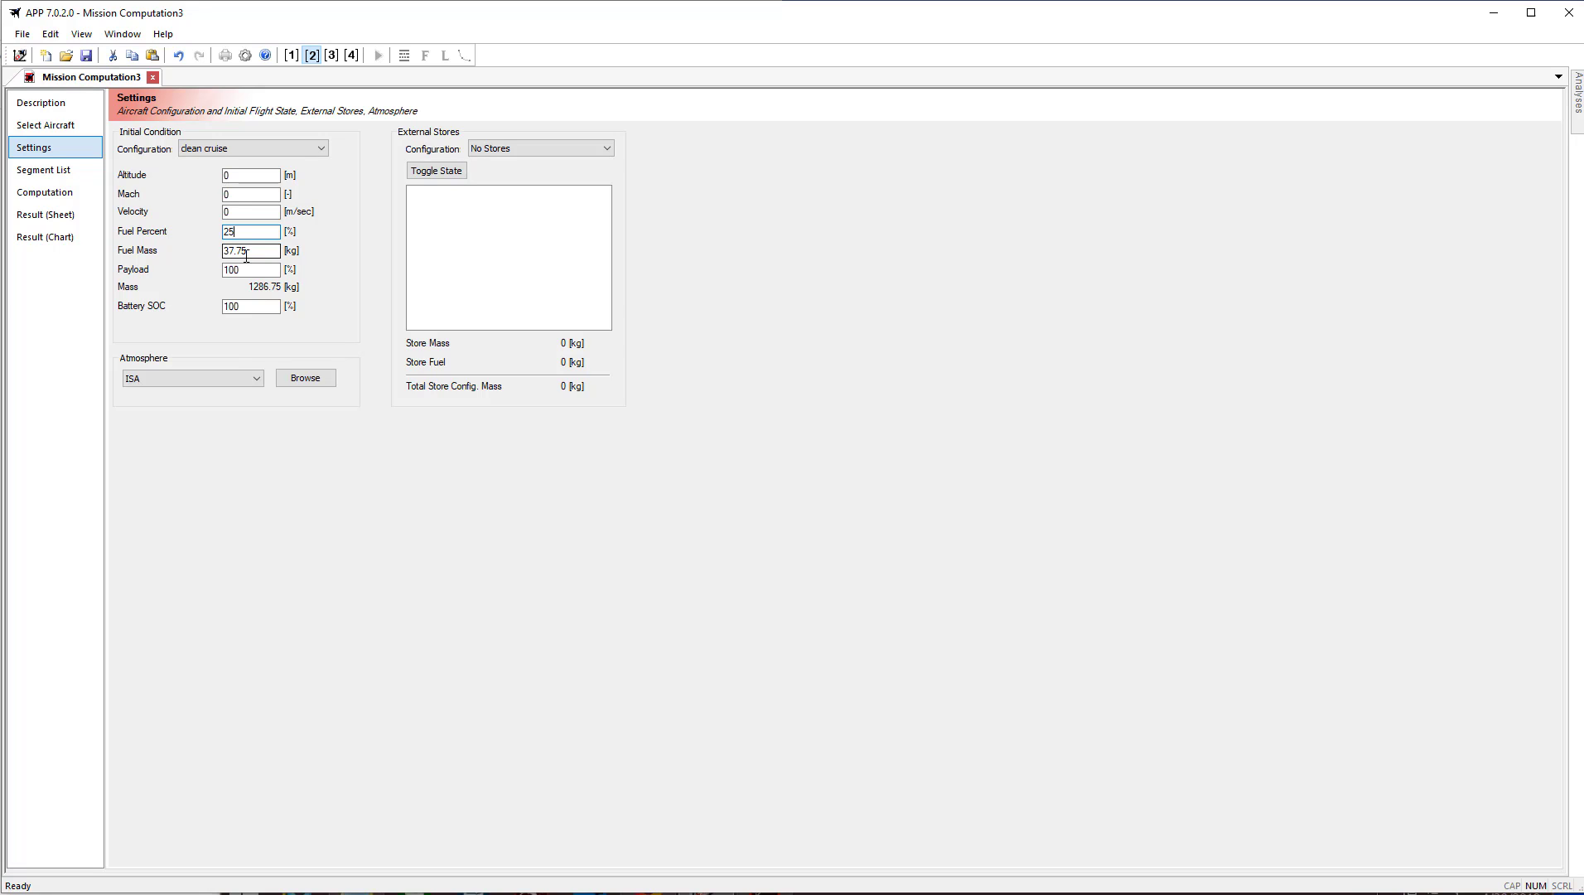
{"action": "double_click", "coordinate": [246, 233]}
{"action": "type", "text": "100"}
Try an initial payload of 25 % and restore it to 100 %
{"action": "left_click_drag", "start_coordinate": [255, 270], "coordinate": [221, 270]}
{"action": "type", "text": "25"}
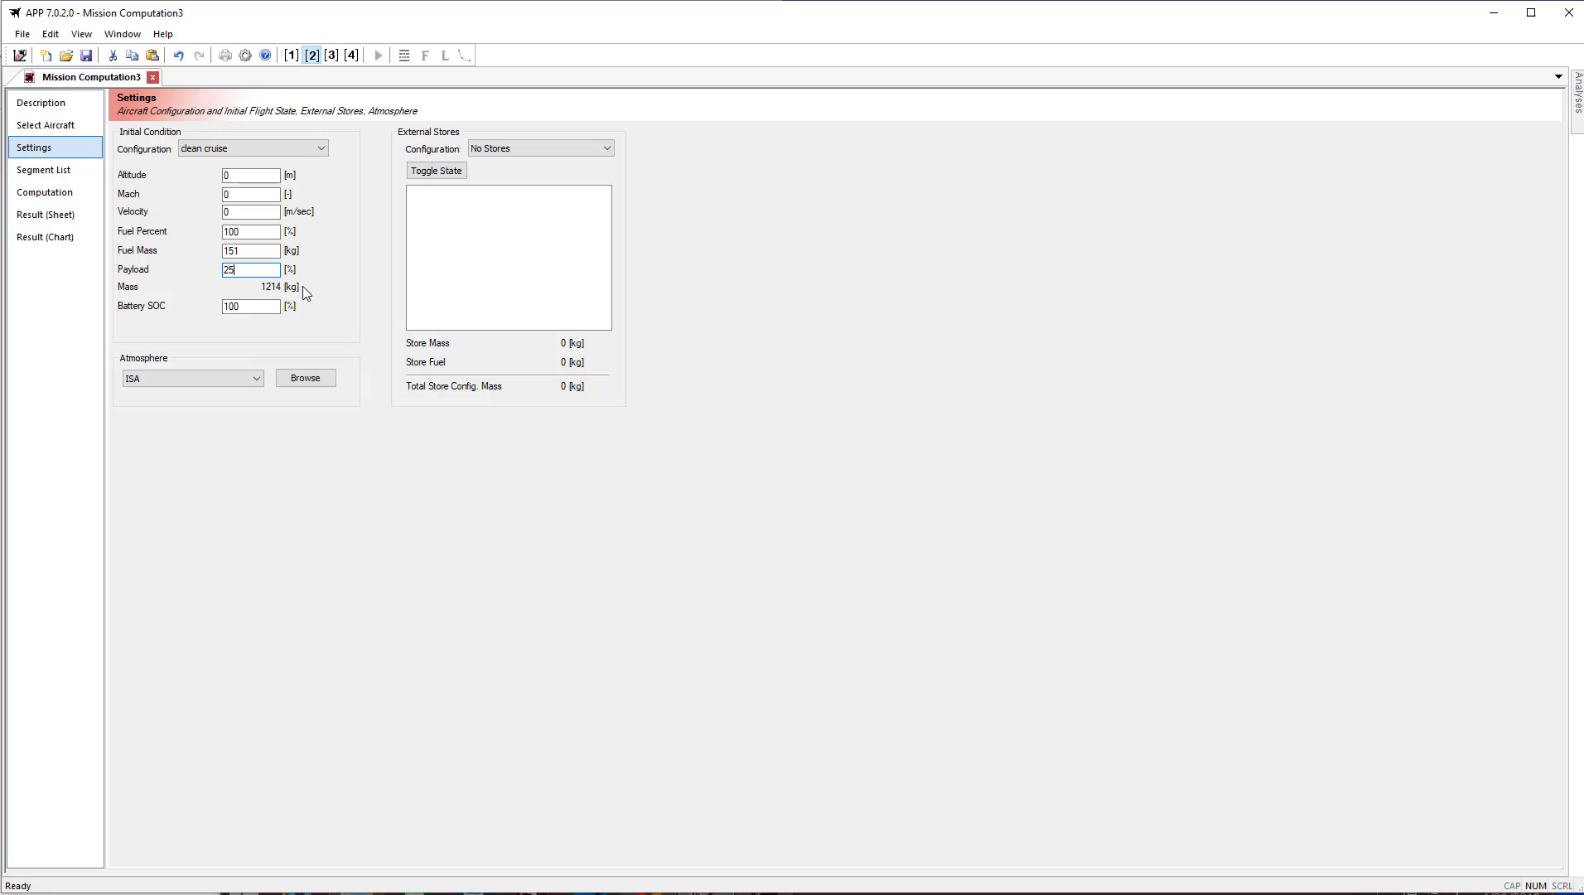
{"action": "key", "text": "BackSpace"}
{"action": "key", "text": "BackSpace"}
{"action": "type", "text": "100"}
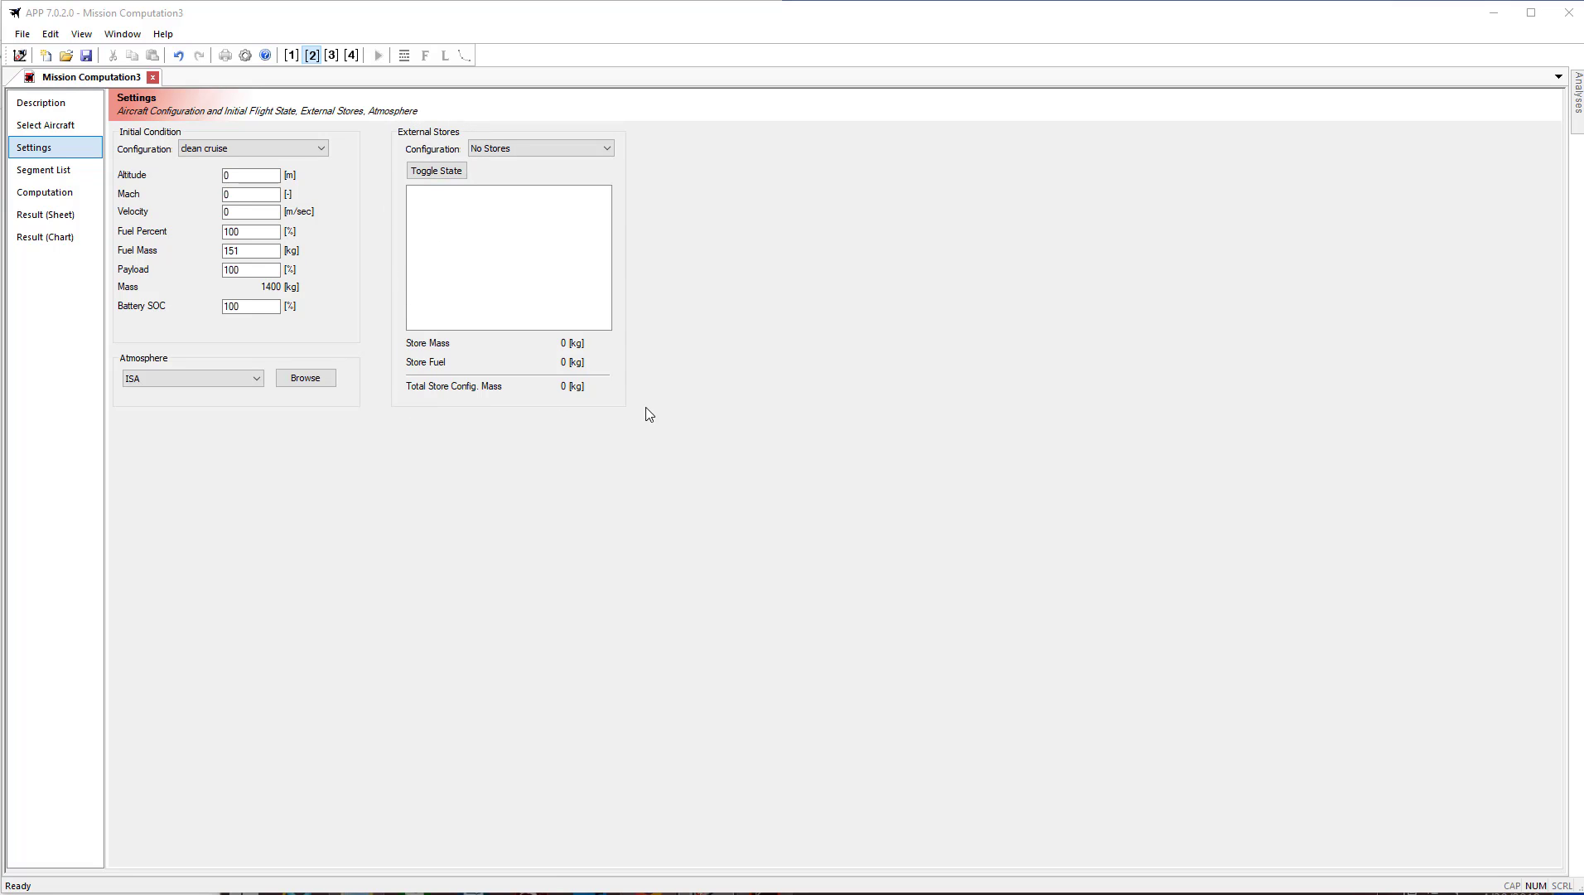
Review the available external stores configurations and open the file browser for custom atmospheres without loading one
{"action": "left_click", "coordinate": [604, 156]}
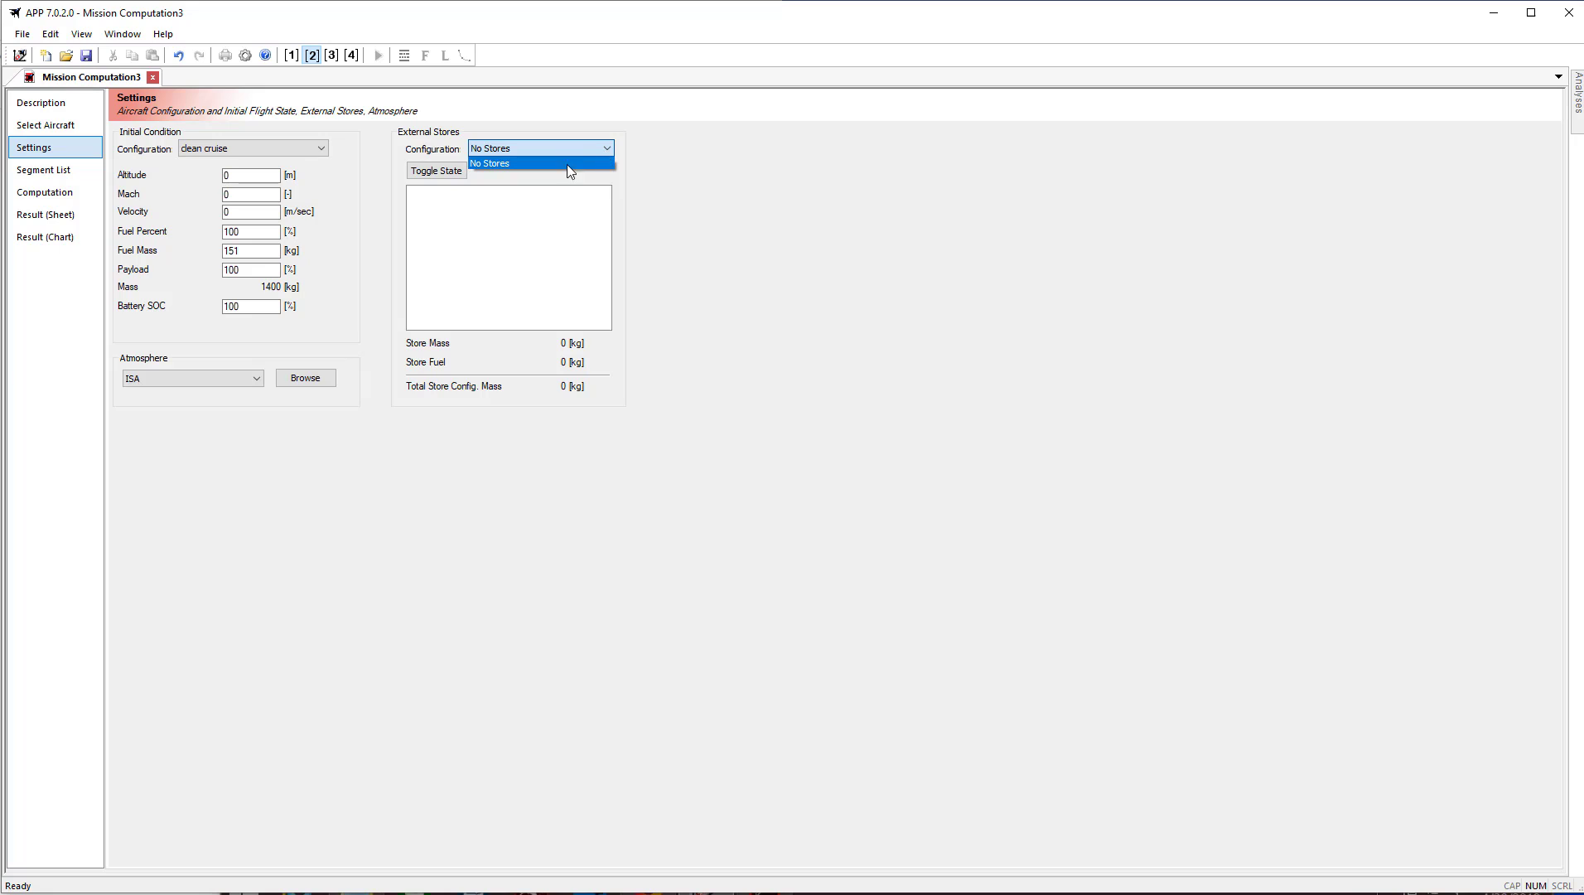
{"action": "left_click", "coordinate": [476, 205]}
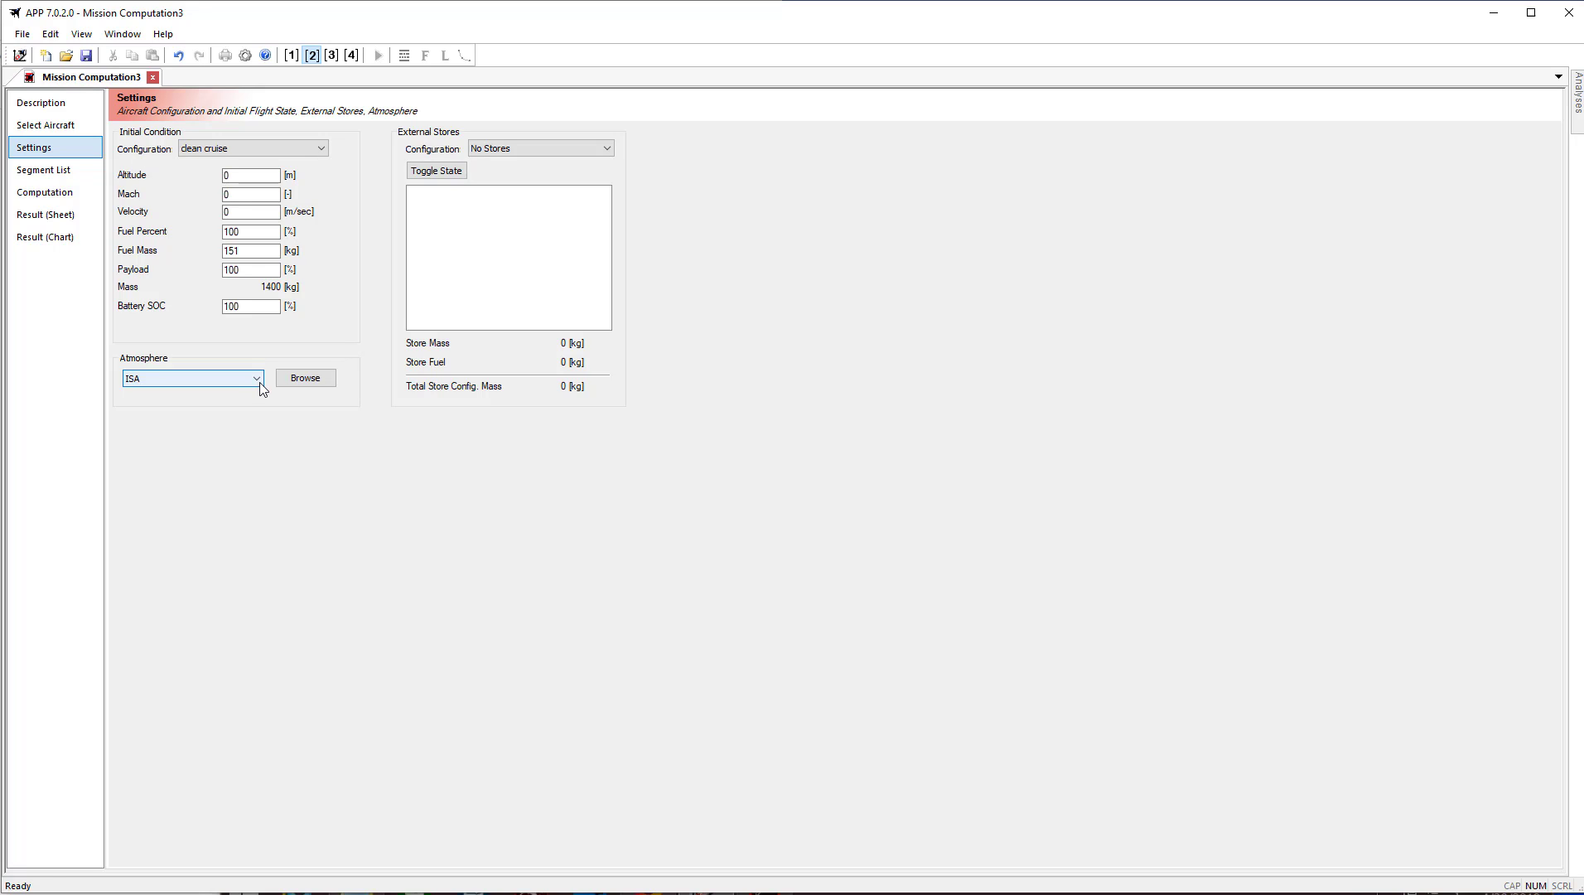
{"action": "left_click", "coordinate": [299, 385]}
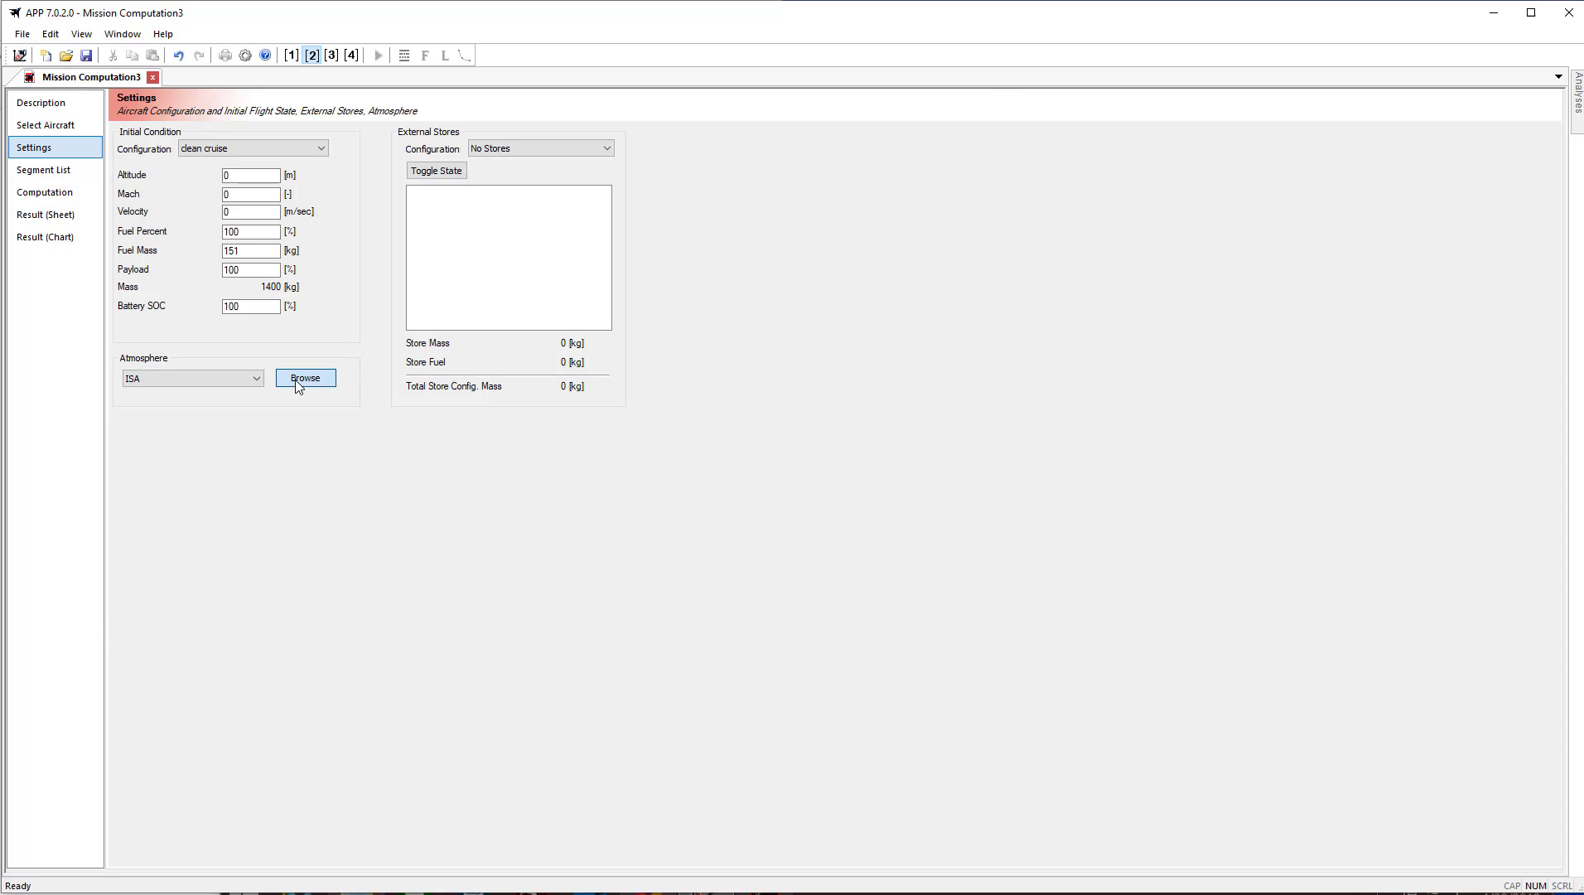
{"action": "left_click", "coordinate": [921, 598]}
Create a new Atmosphere document, close it unedited, and check the mission's atmosphere choices
{"action": "left_click", "coordinate": [25, 37]}
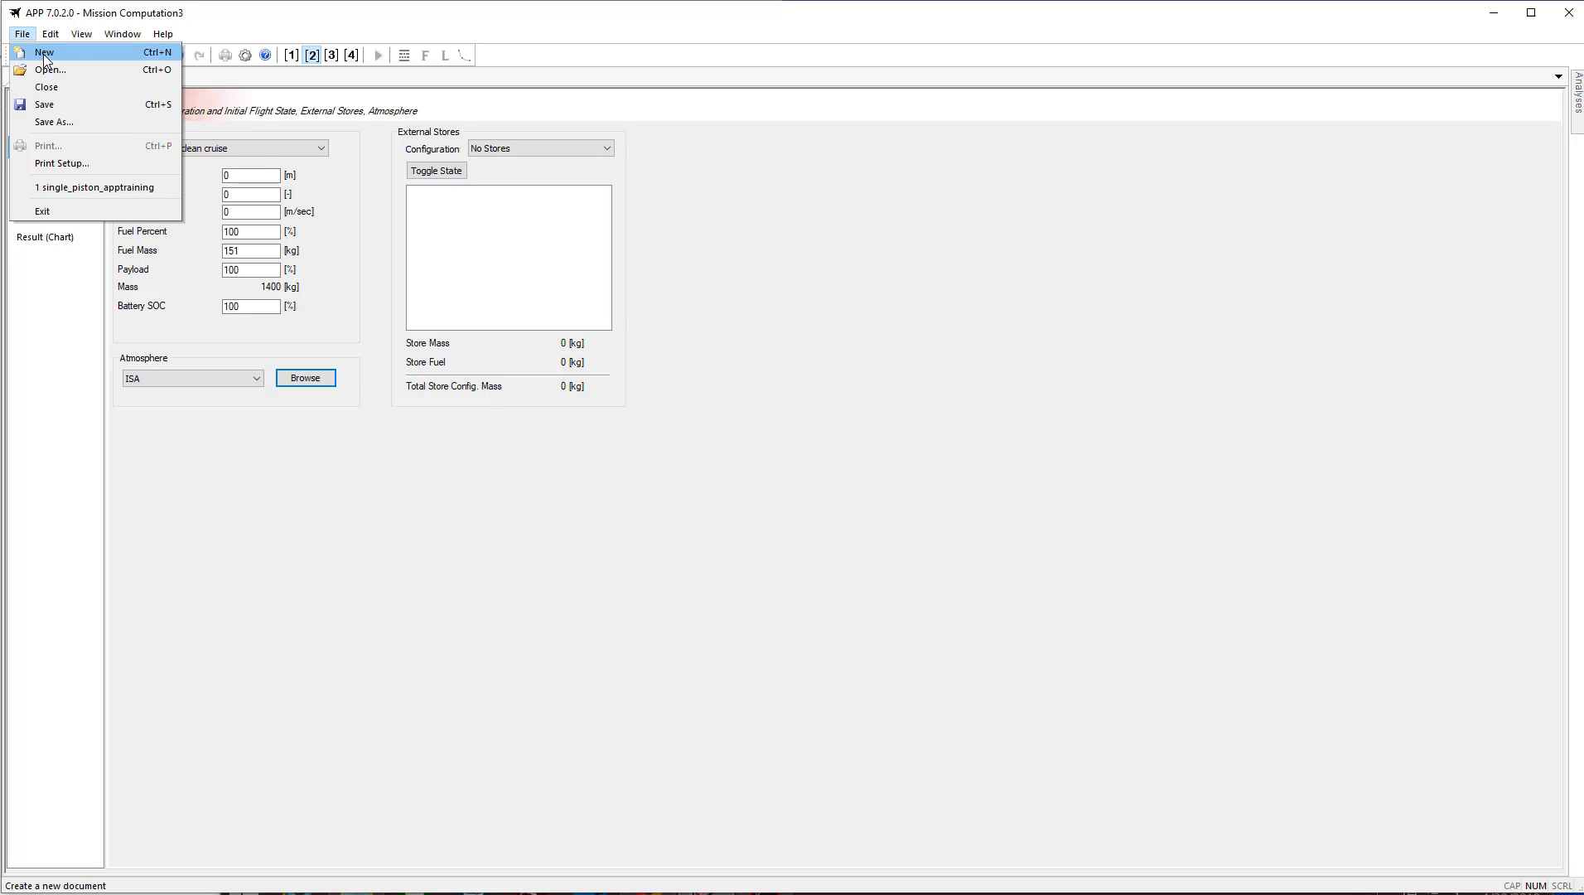
{"action": "left_click", "coordinate": [43, 52]}
{"action": "left_click", "coordinate": [55, 146]}
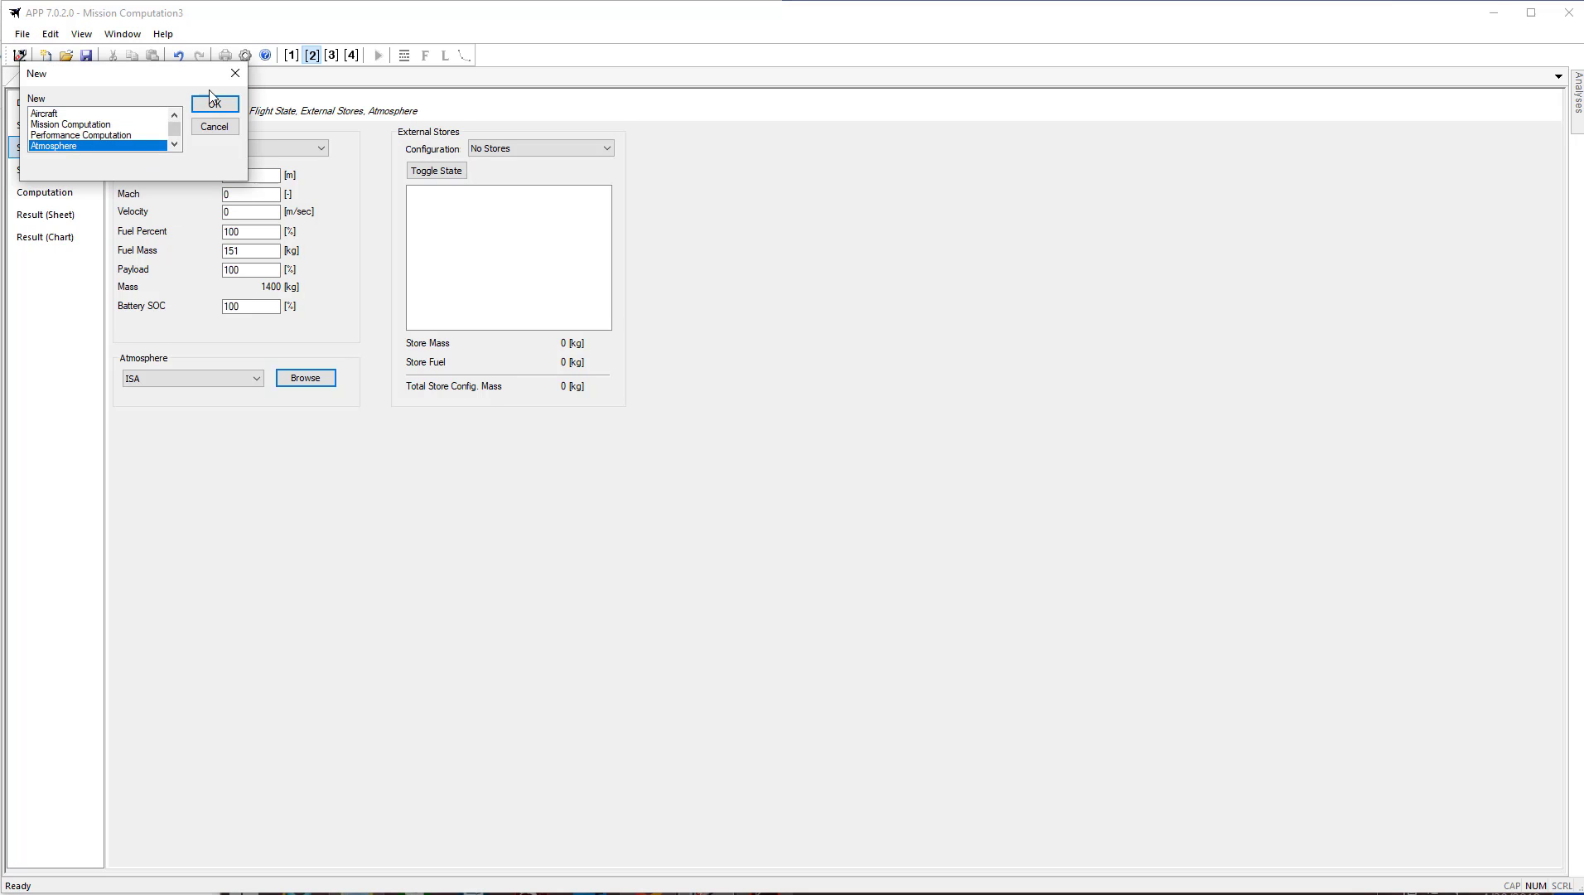
{"action": "left_click", "coordinate": [214, 103]}
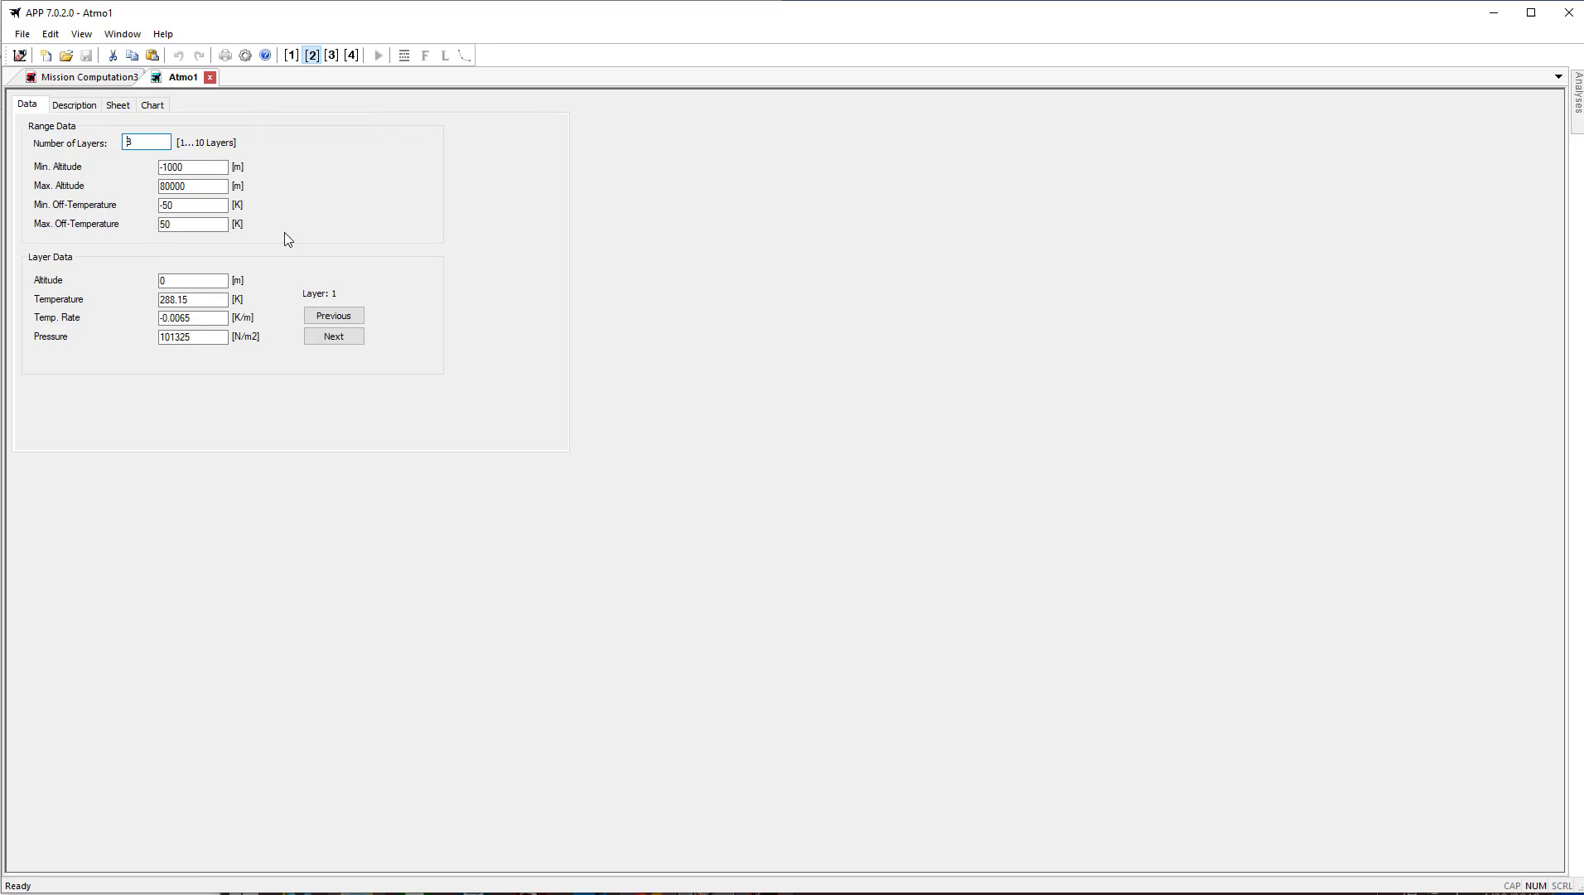
{"action": "left_click", "coordinate": [210, 77]}
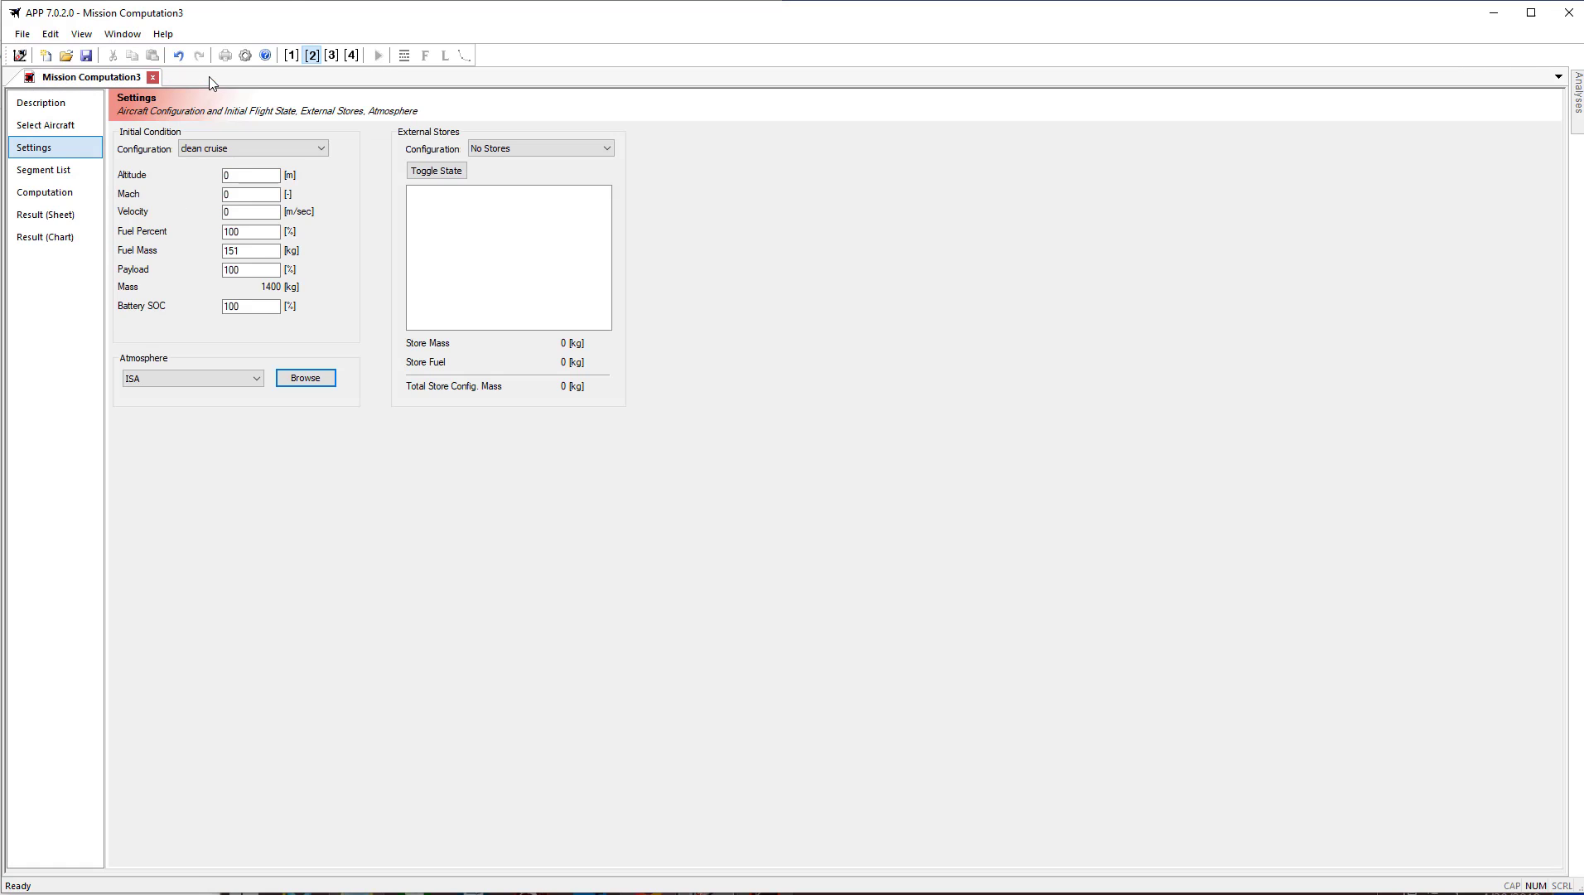
{"action": "left_click", "coordinate": [257, 379]}
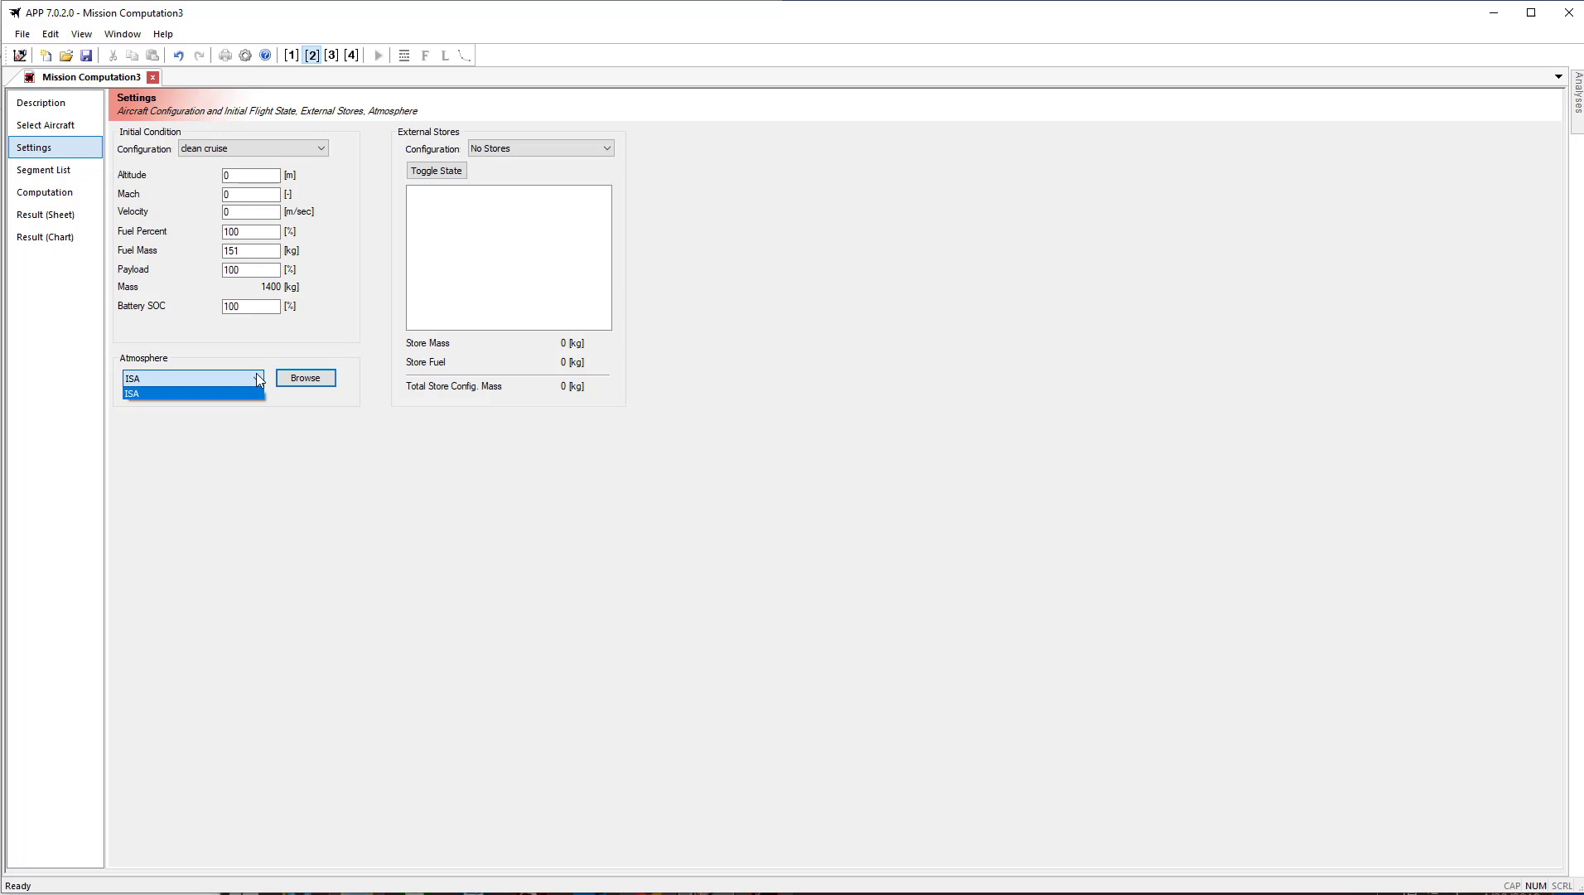
{"action": "left_click", "coordinate": [310, 401]}
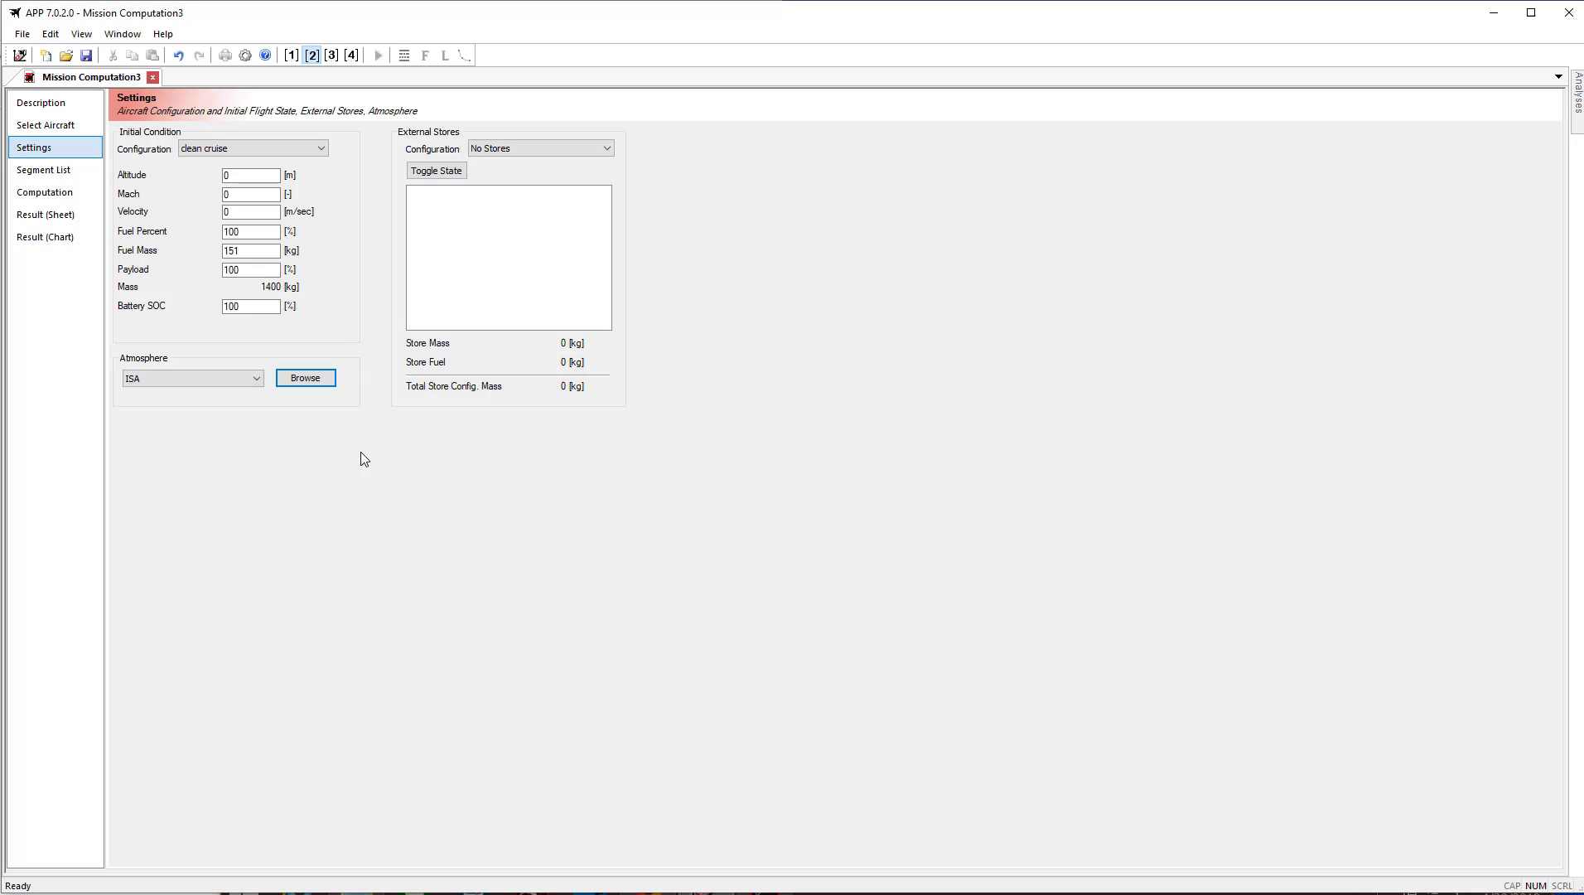
Add a Ground Operation segment to the mission's segment list
{"action": "left_click", "coordinate": [43, 172]}
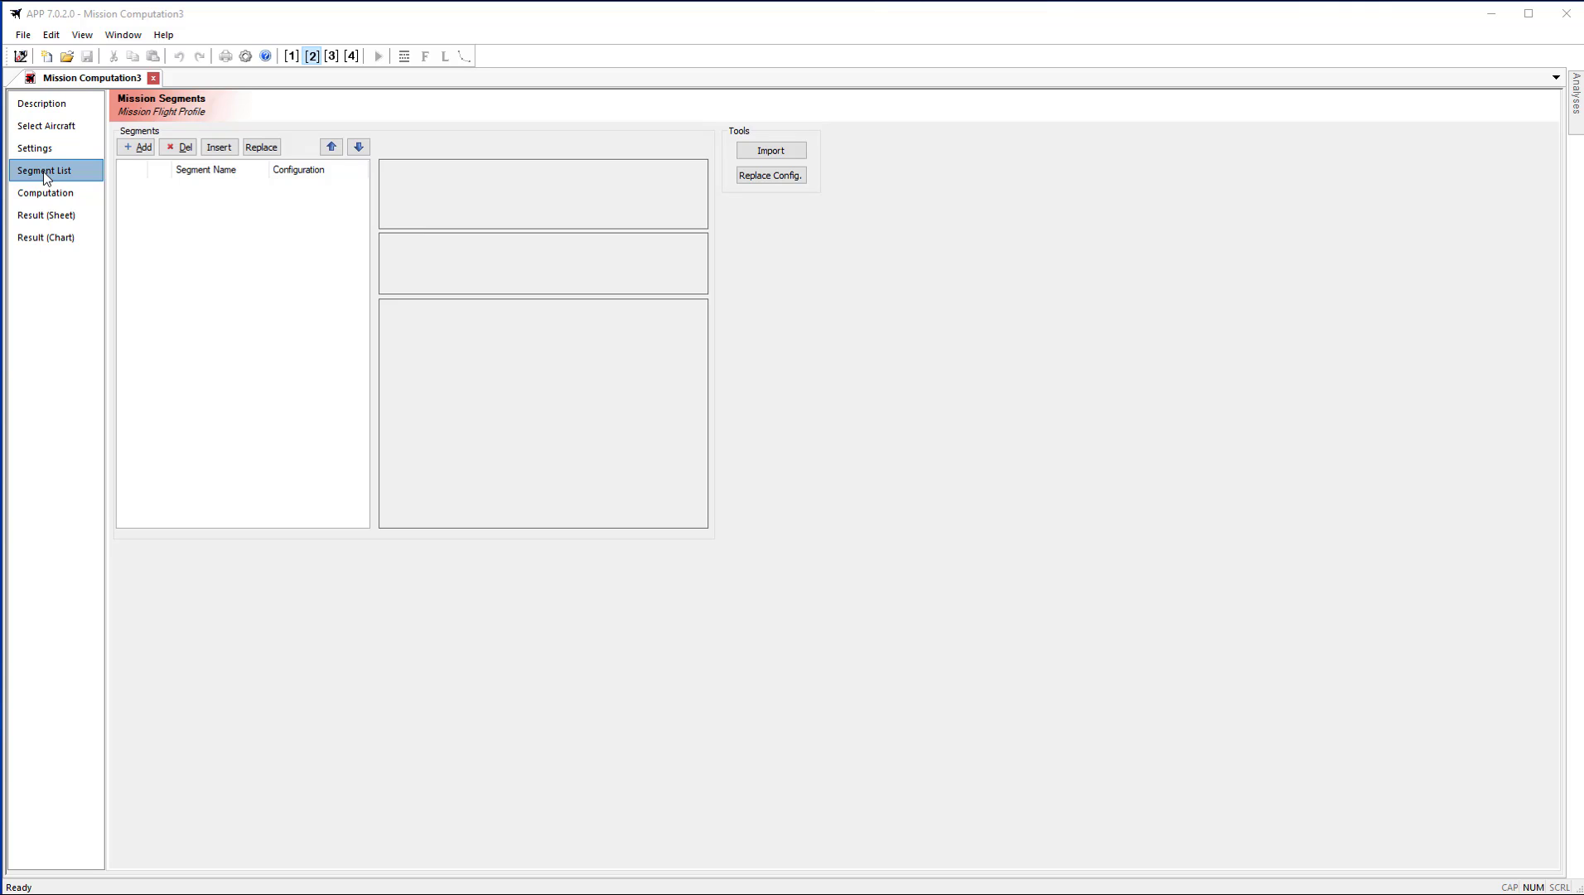
{"action": "left_click", "coordinate": [141, 153]}
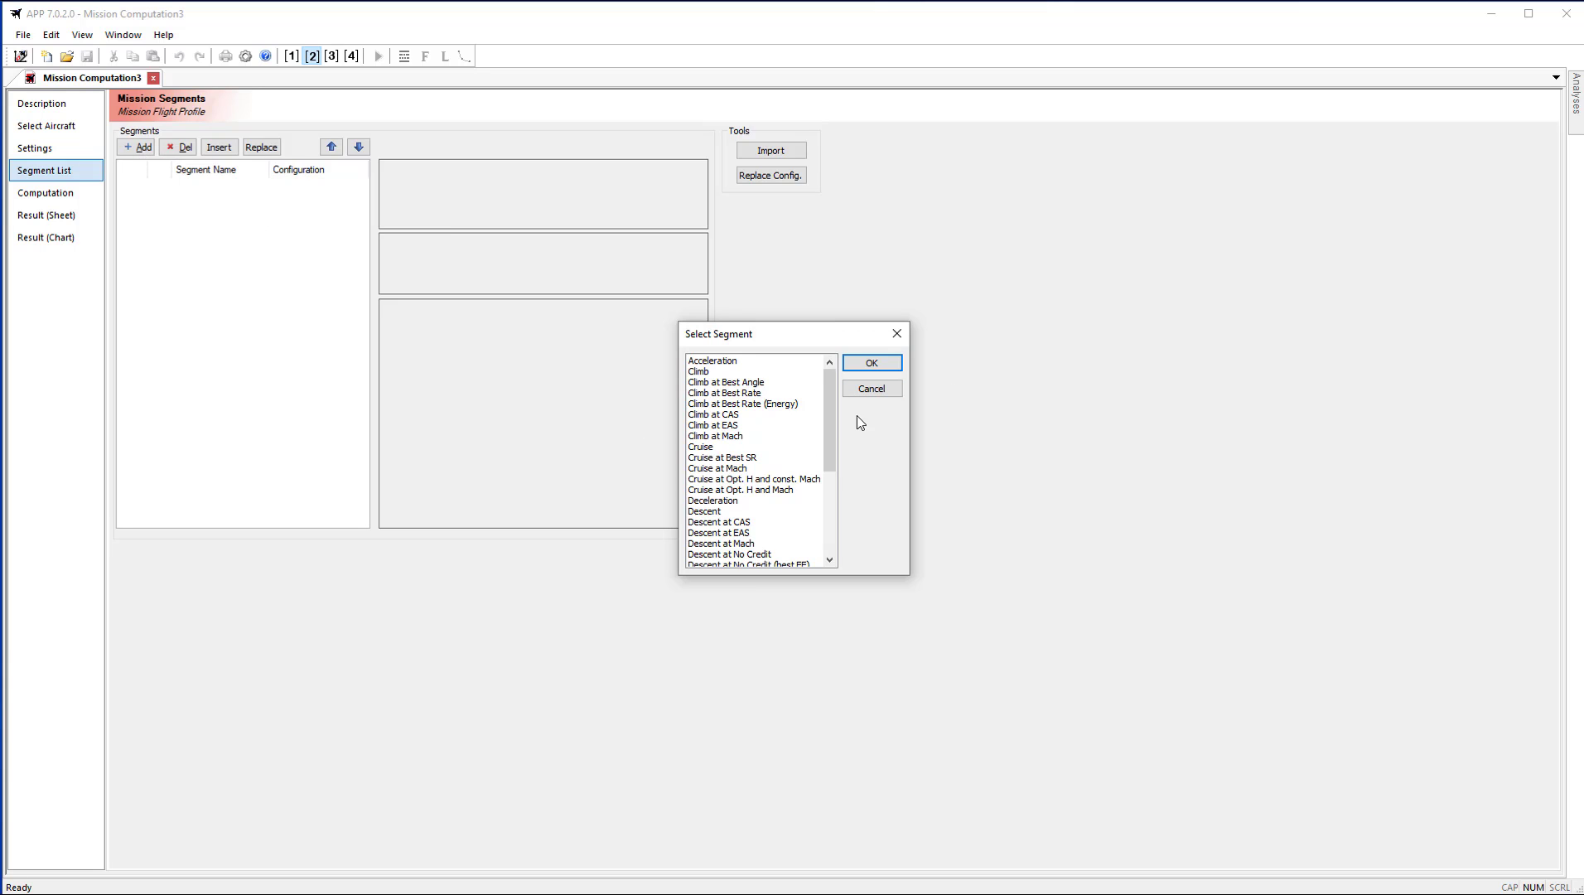
{"action": "left_click_drag", "start_coordinate": [832, 429], "coordinate": [808, 543]}
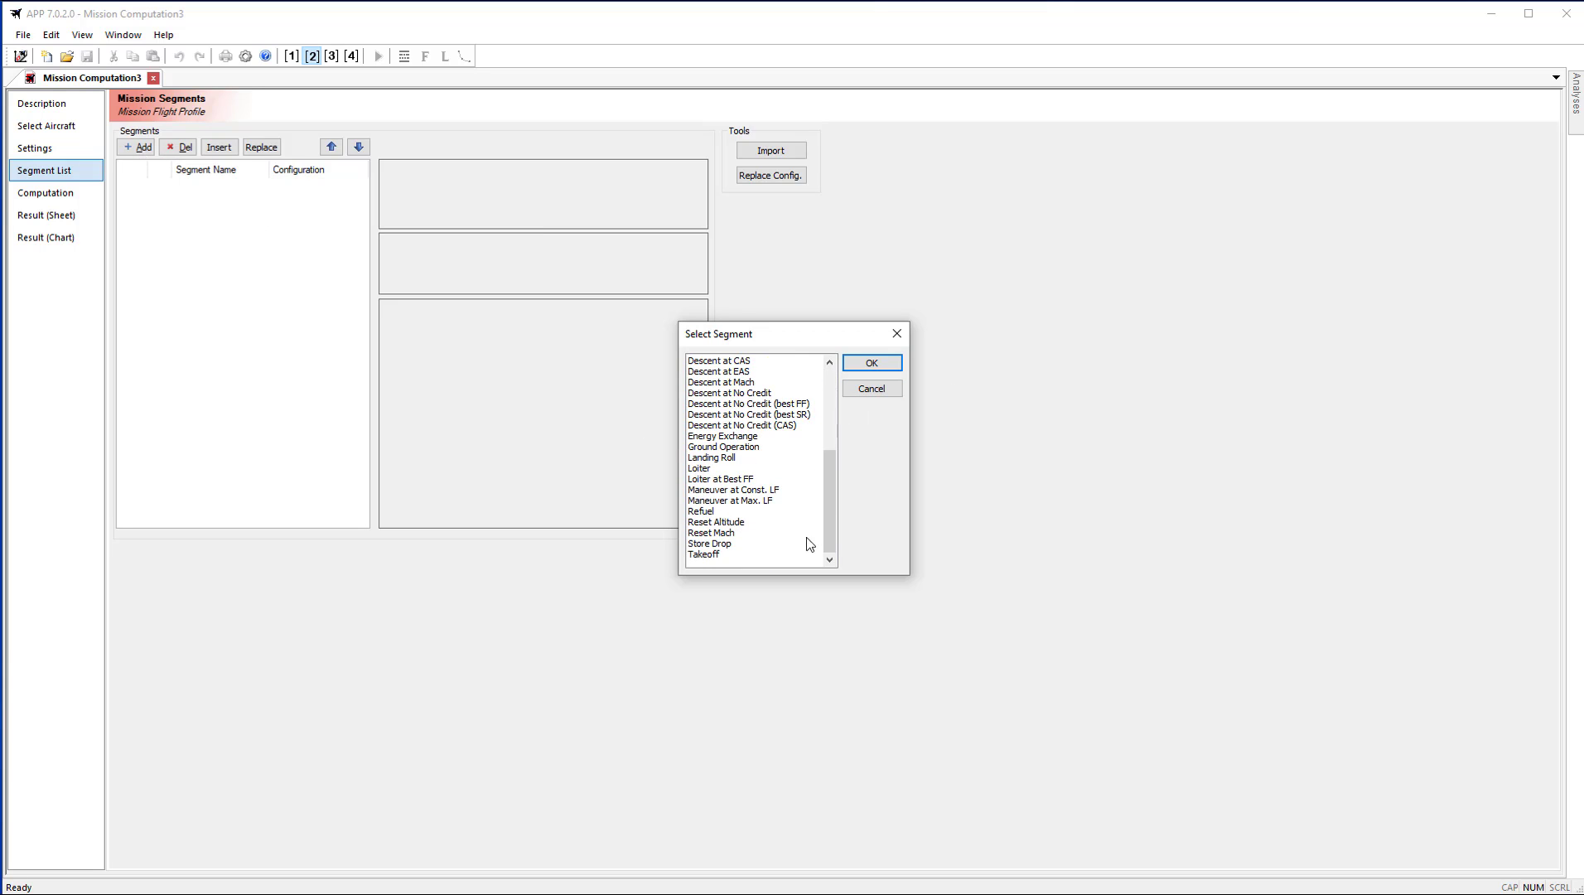
{"action": "left_click", "coordinate": [734, 447]}
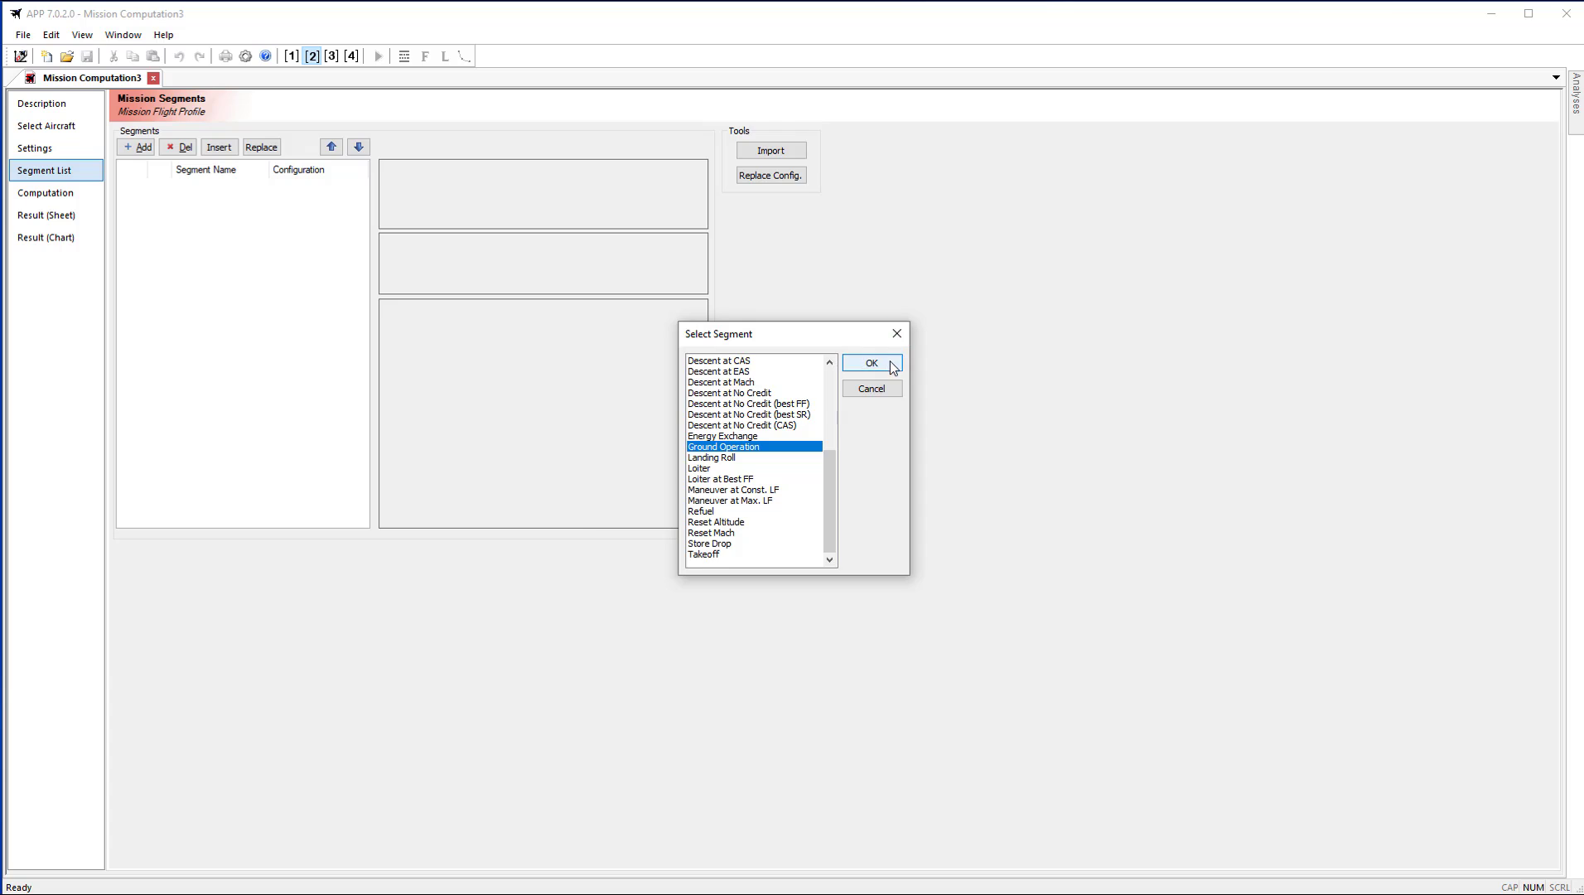
{"action": "left_click", "coordinate": [872, 363]}
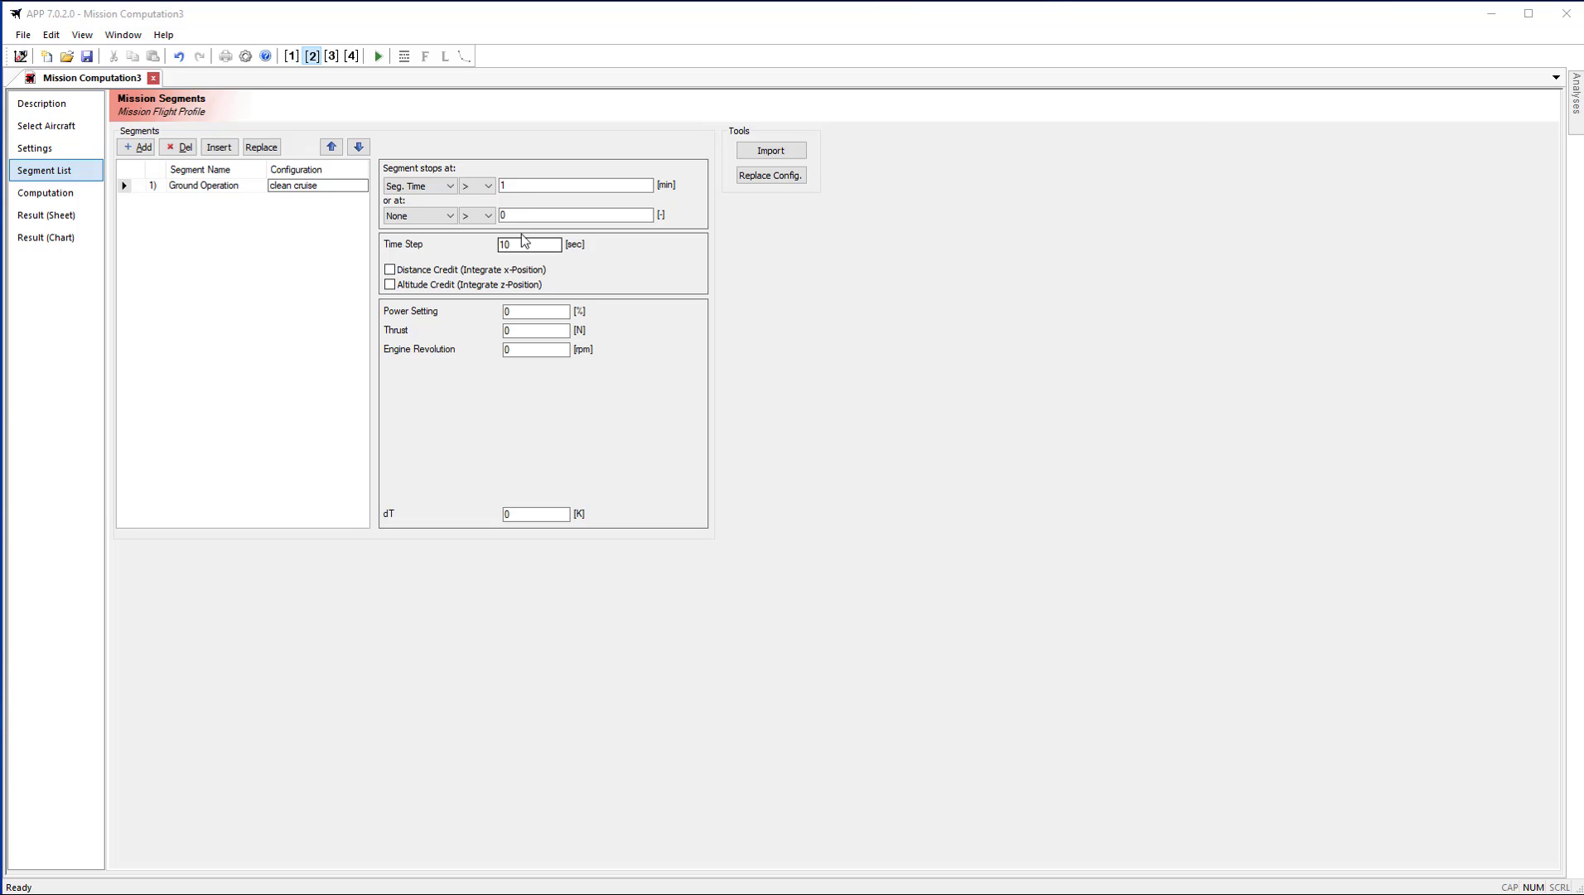
Make the Ground Operation segment stop when its segment time exceeds 5 min
{"action": "left_click", "coordinate": [445, 187]}
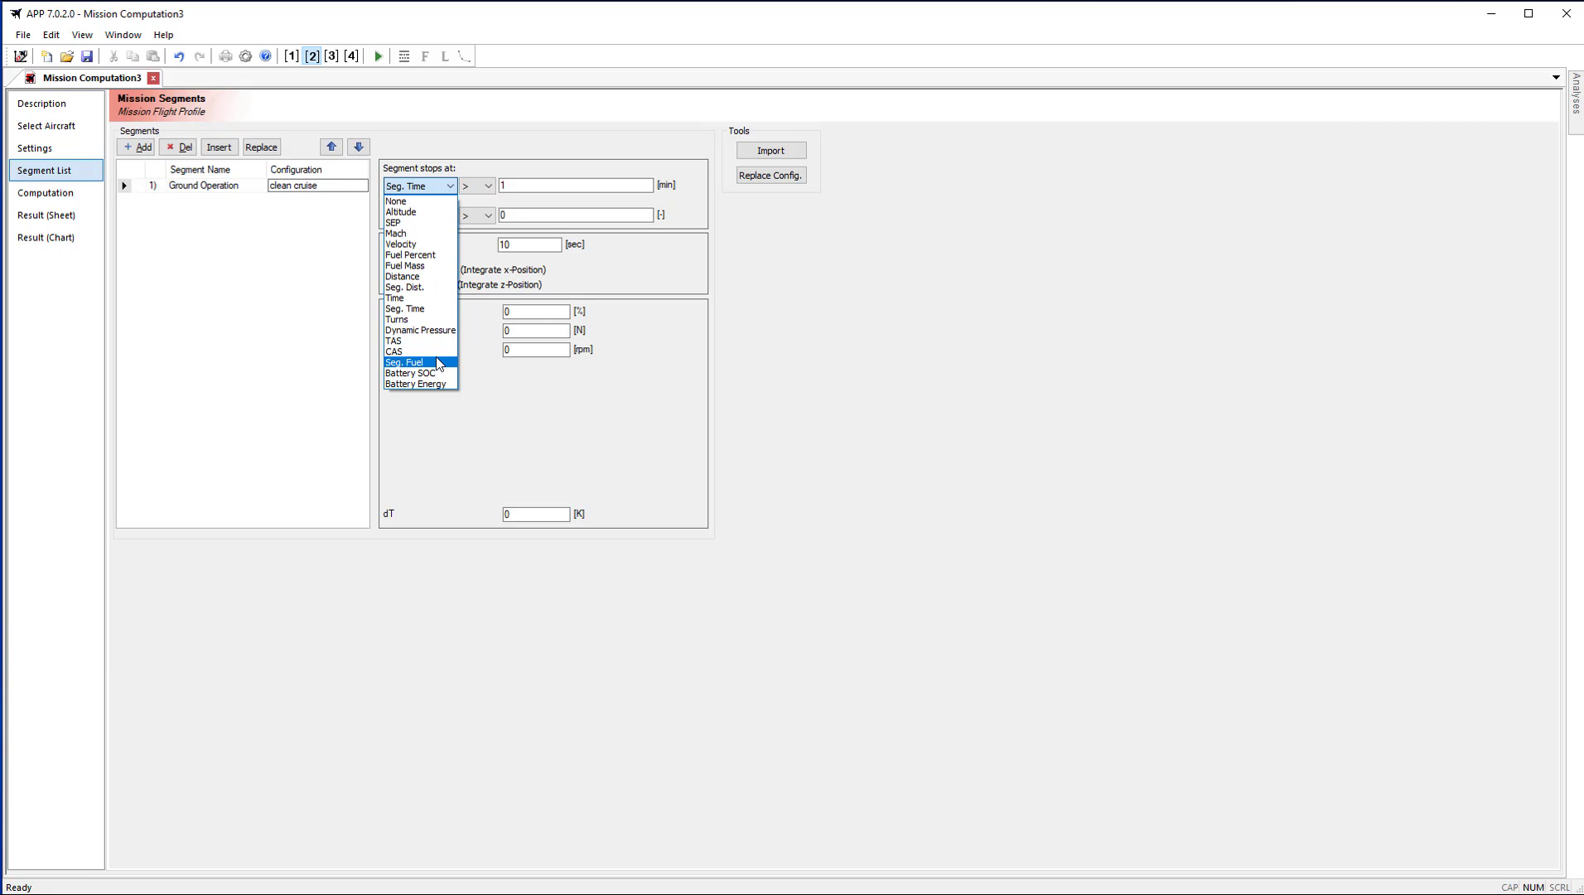
{"action": "left_click", "coordinate": [421, 185]}
{"action": "left_click", "coordinate": [515, 185]}
{"action": "double_click", "coordinate": [515, 186]}
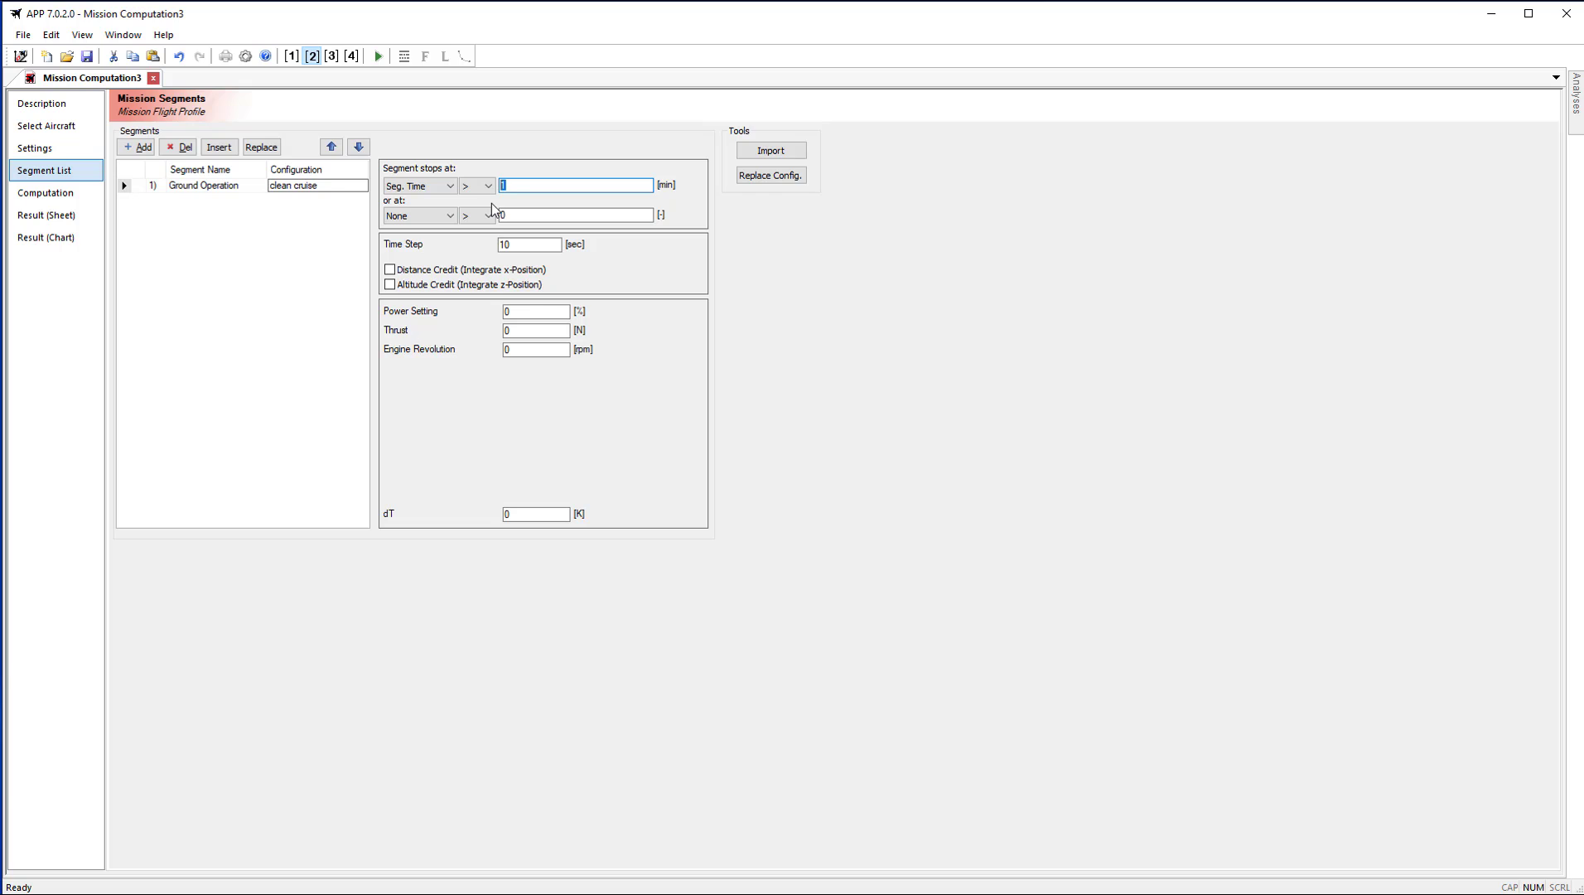
{"action": "type", "text": "56"}
{"action": "key", "text": "BackSpace"}
Set the Ground Operation segment's power setting to 30 % and its engine revolution to 1000 rpm
{"action": "left_click", "coordinate": [528, 311]}
{"action": "key", "text": "BackSpace"}
{"action": "type", "text": "30"}
{"action": "double_click", "coordinate": [513, 350]}
{"action": "type", "text": "1000"}
{"action": "left_click", "coordinate": [531, 519]}
Check the segment import tool and return to the mission's initial condition settings
{"action": "left_click", "coordinate": [770, 150]}
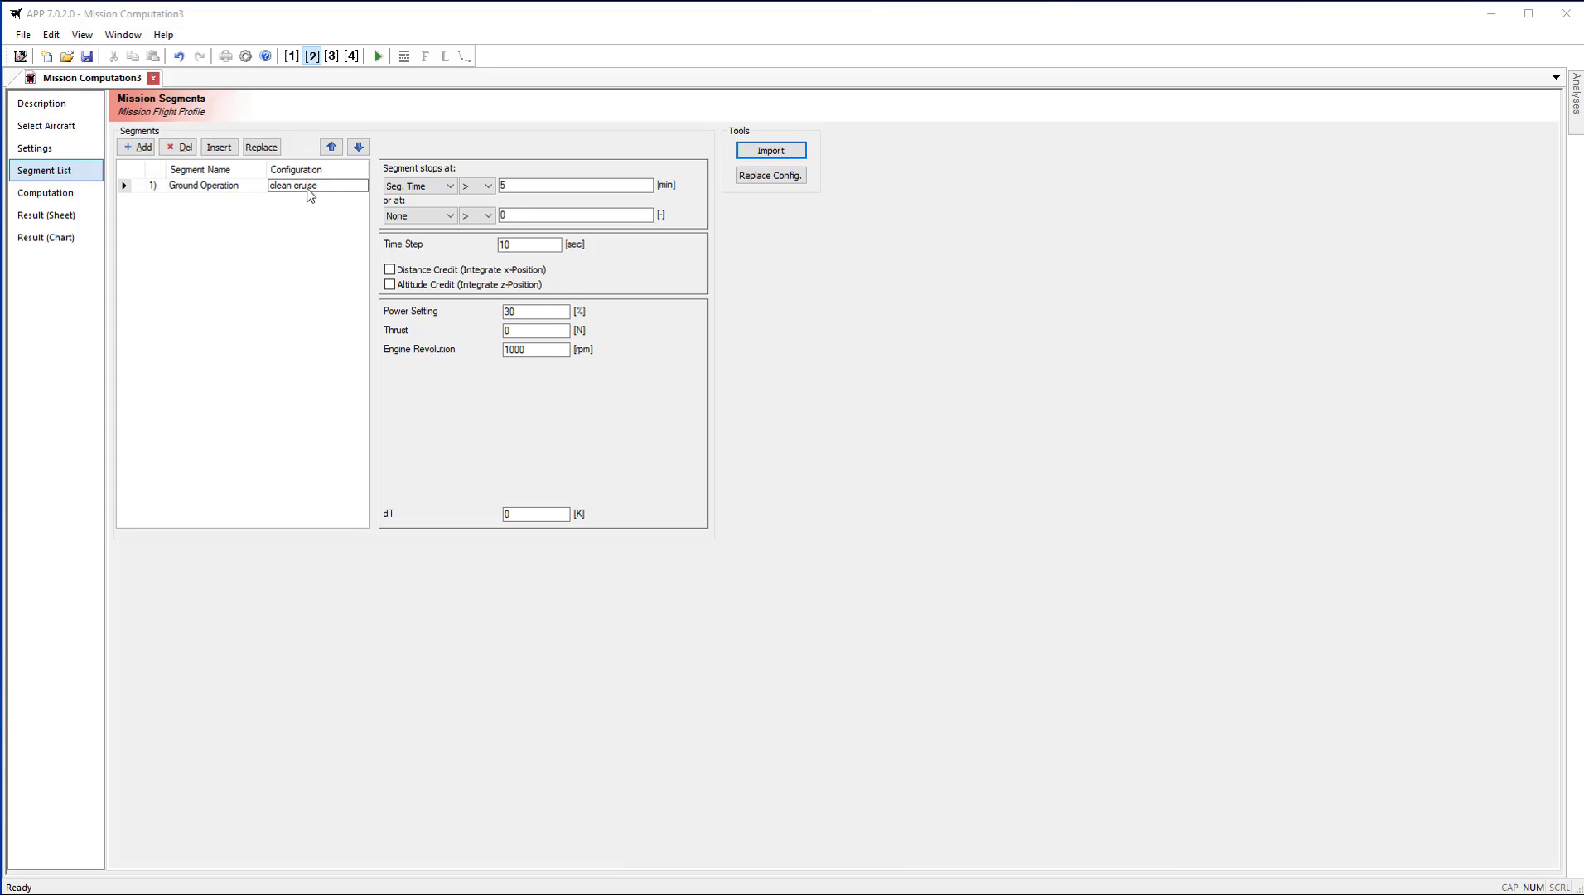
{"action": "left_click", "coordinate": [56, 145]}
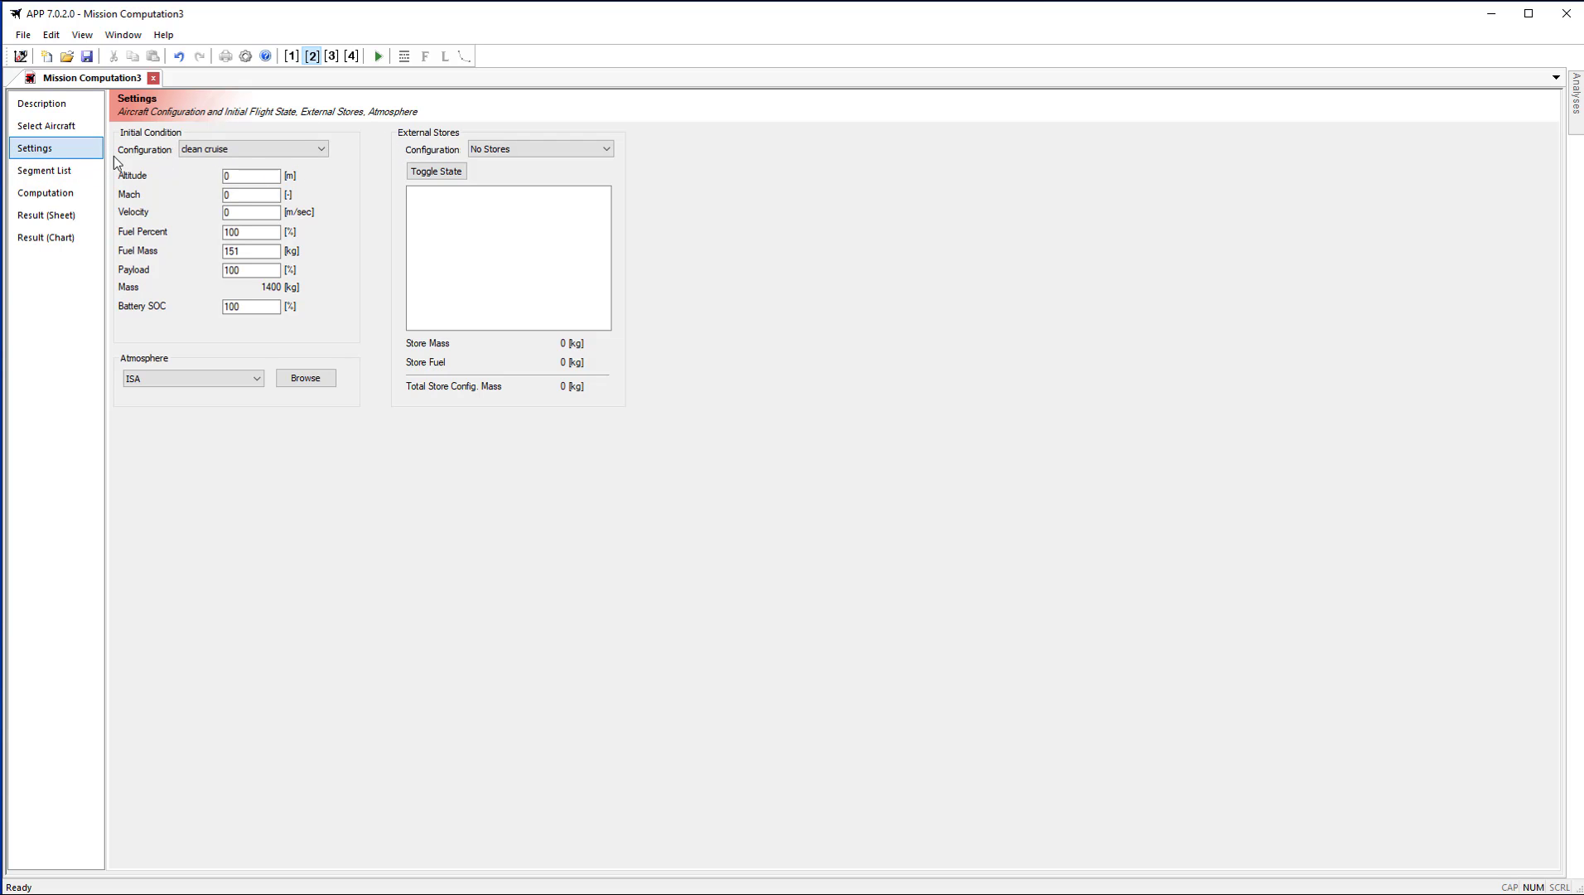
Check the tool that replaces a configuration in all mission segments, keeping clean cruise as the replacement
{"action": "left_click", "coordinate": [80, 175]}
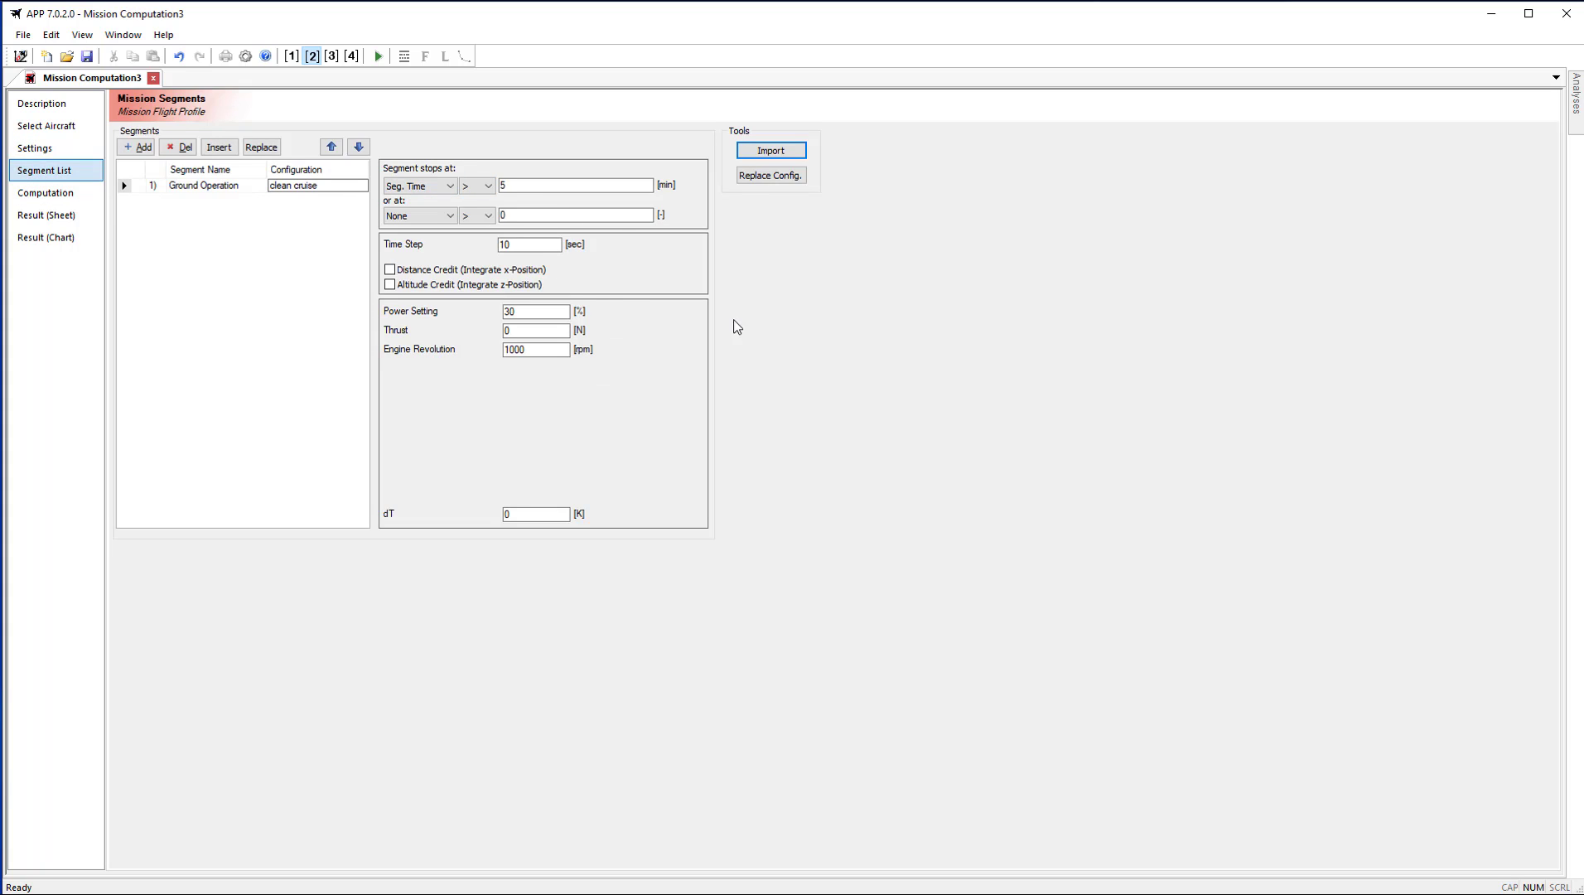
{"action": "left_click", "coordinate": [200, 190]}
{"action": "left_click", "coordinate": [796, 178]}
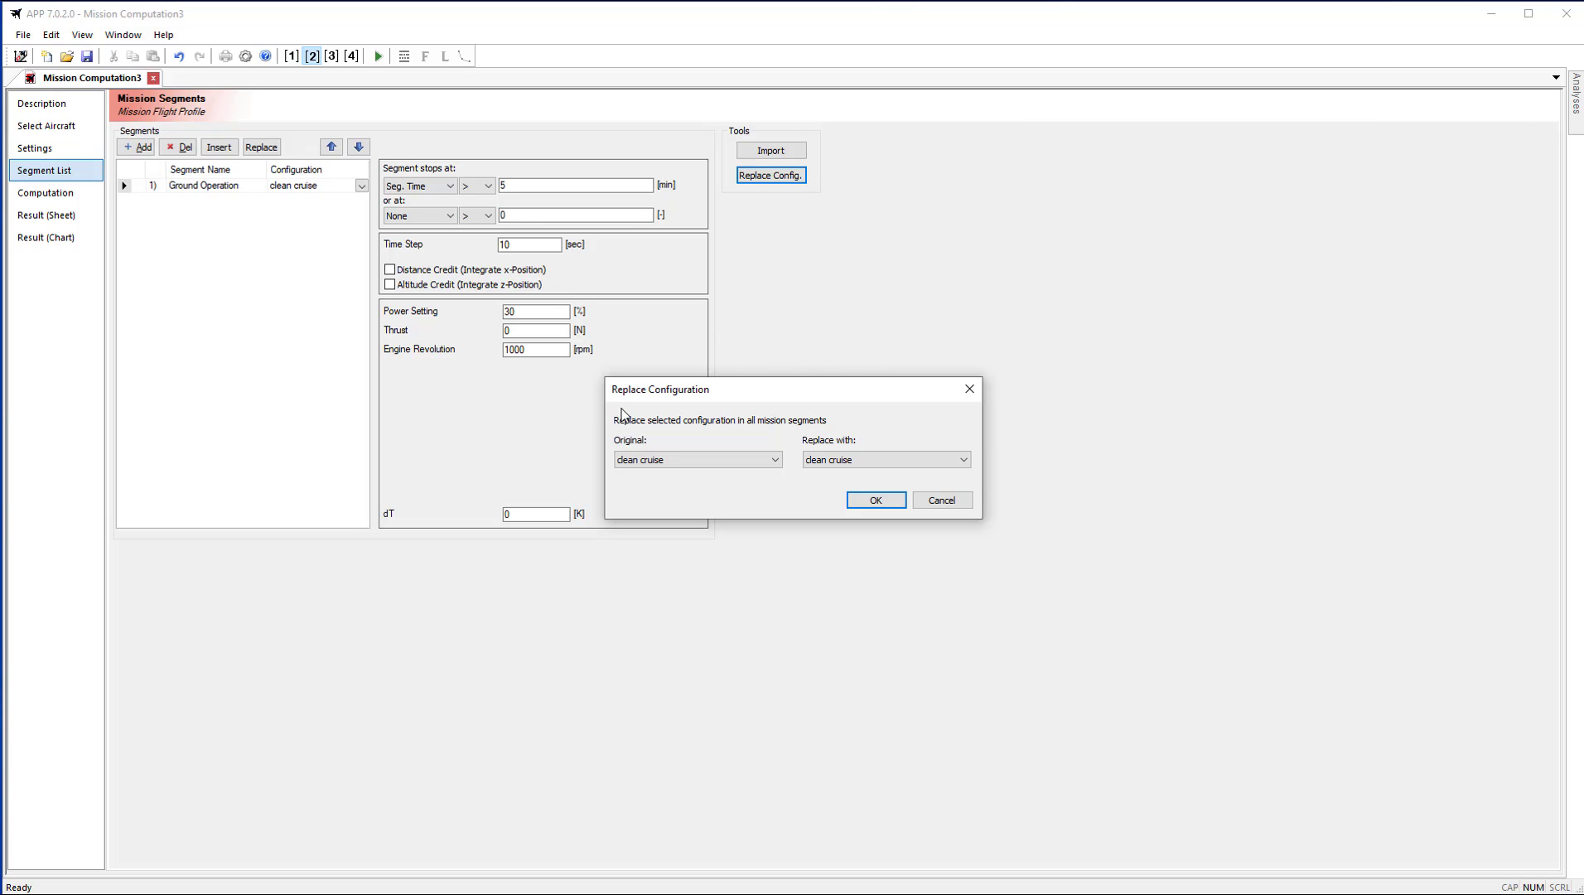
{"action": "left_click", "coordinate": [897, 462]}
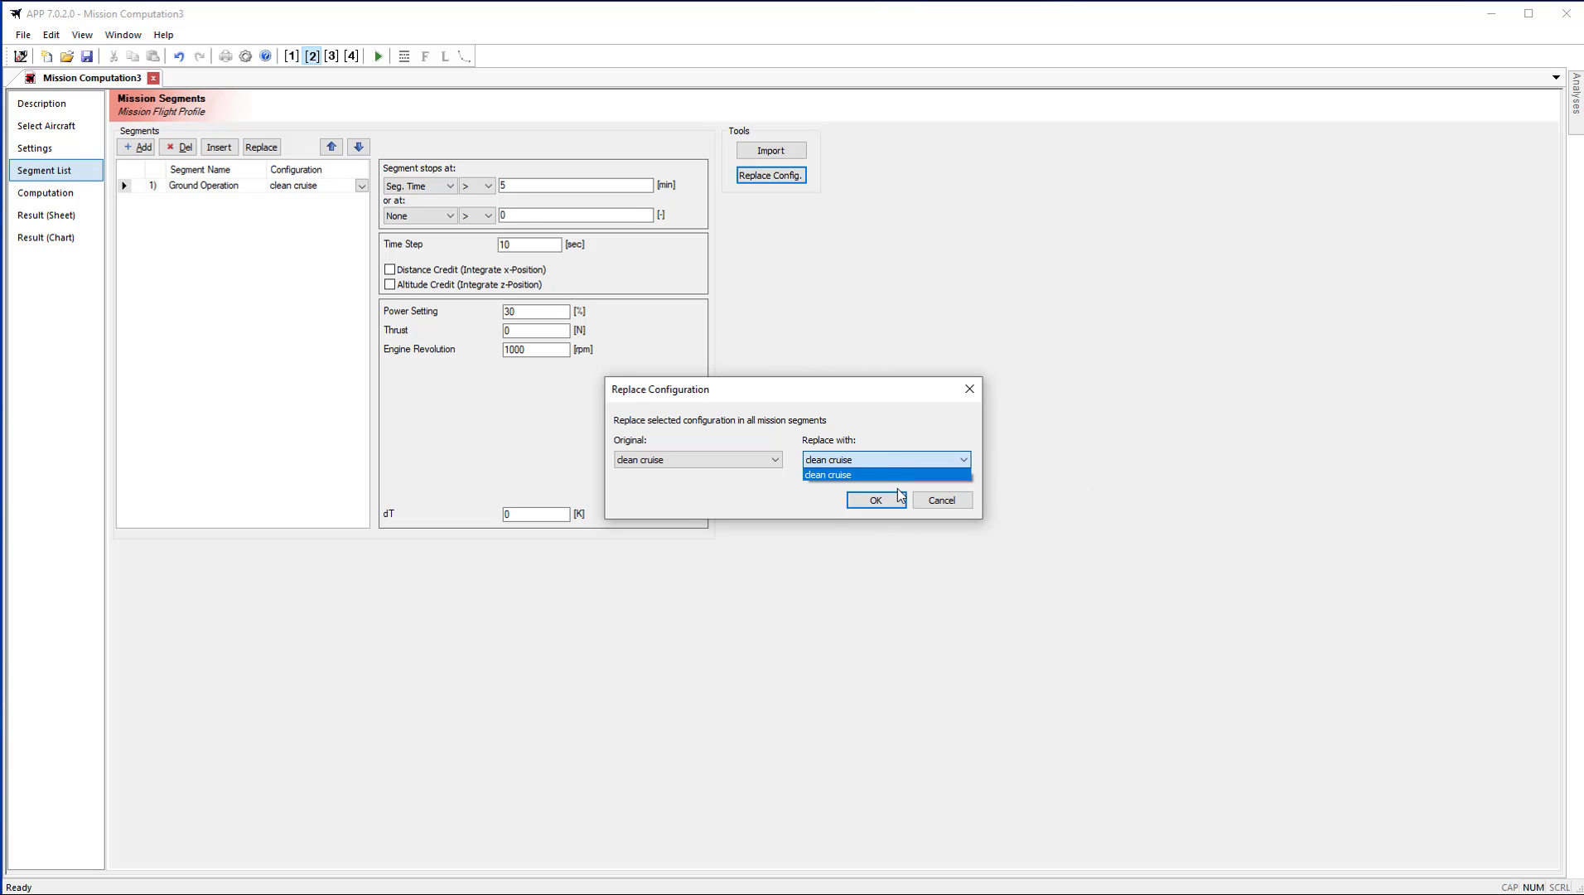
{"action": "left_click", "coordinate": [899, 497]}
{"action": "left_click", "coordinate": [866, 502]}
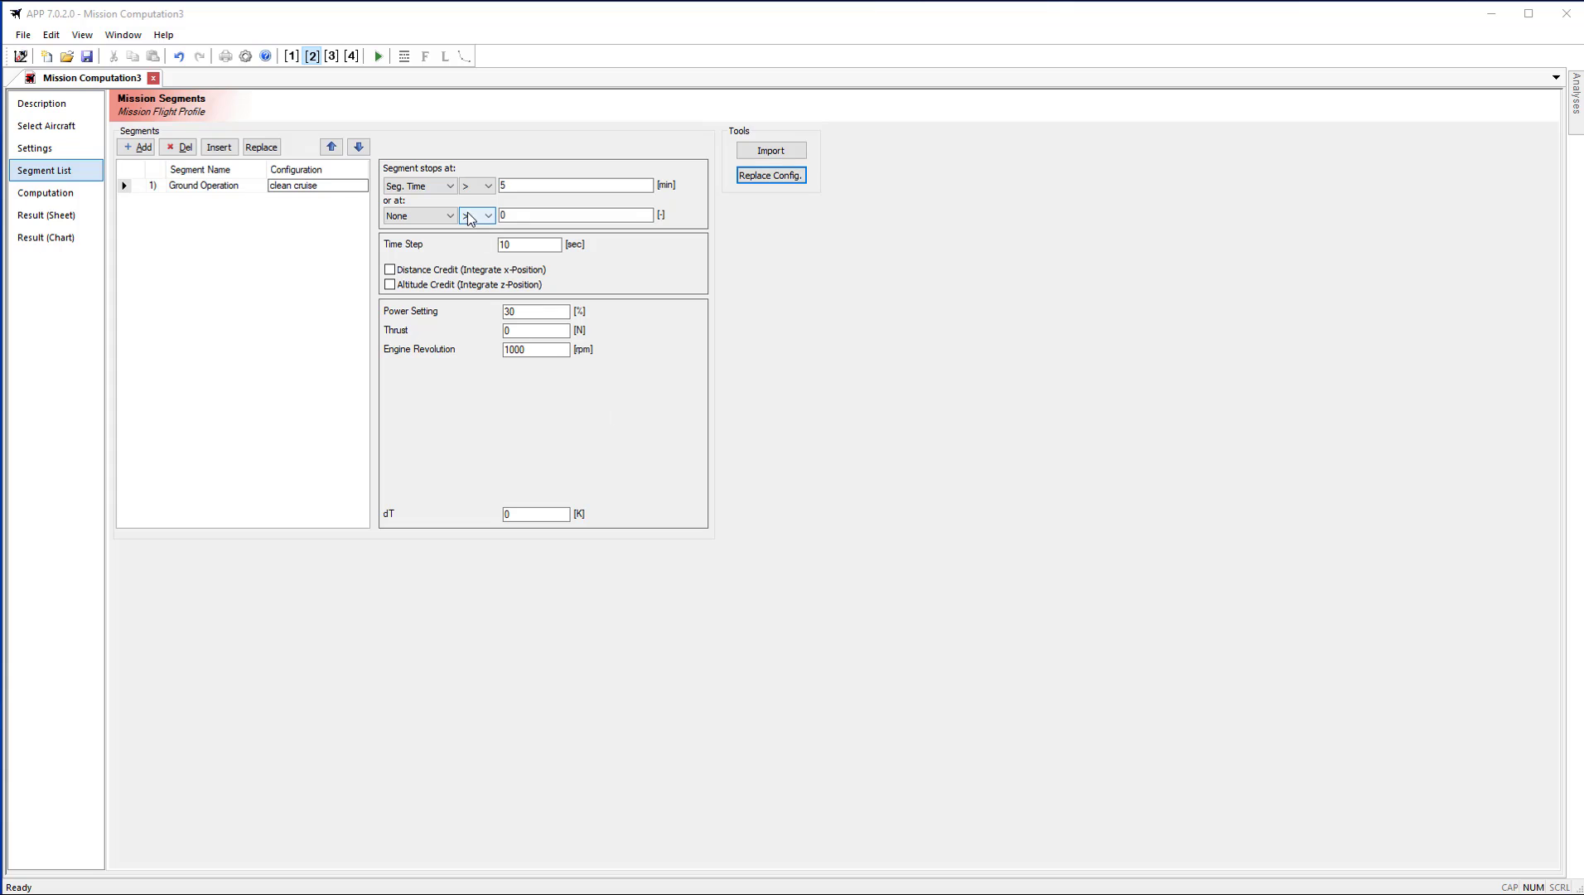
Try TAS as the Ground Operation segment's second stop condition and set that condition back to None
{"action": "left_click", "coordinate": [440, 217]}
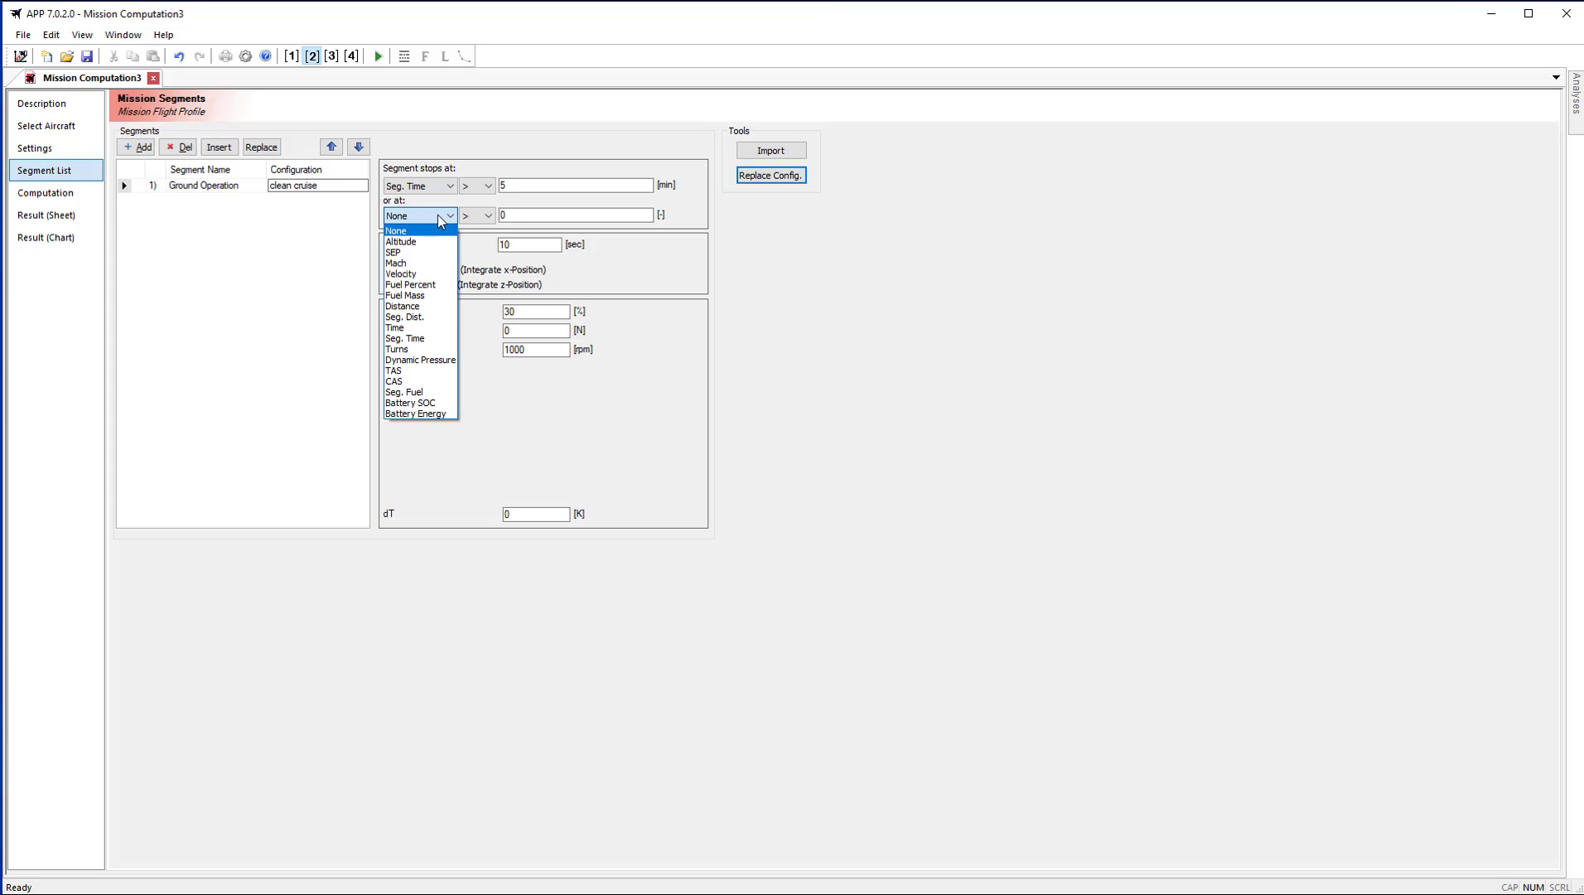
{"action": "left_click", "coordinate": [403, 371]}
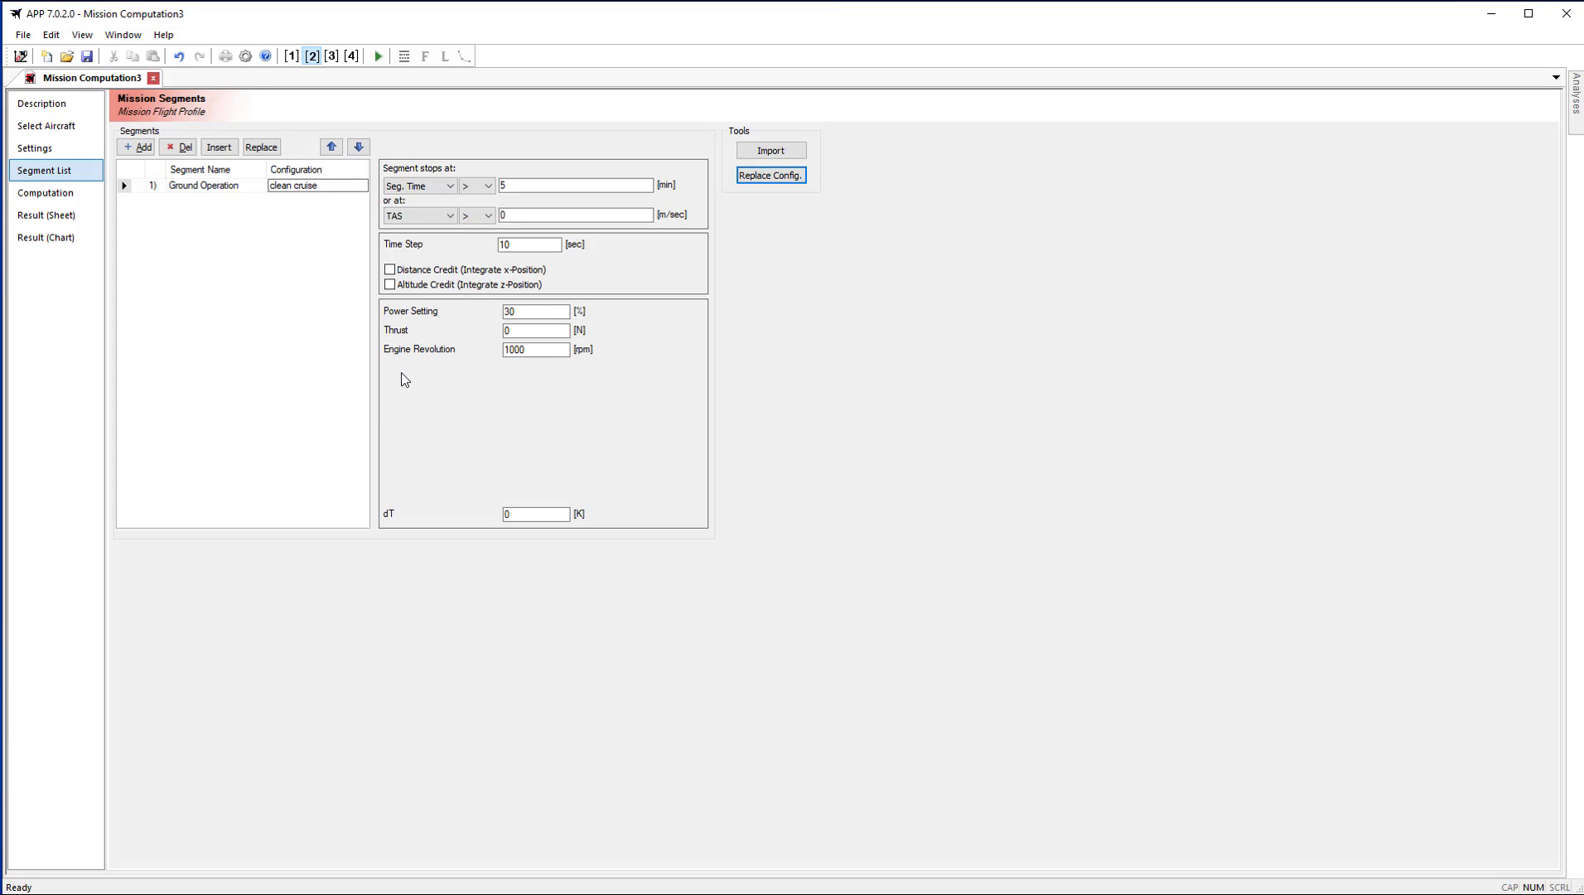
{"action": "double_click", "coordinate": [502, 215]}
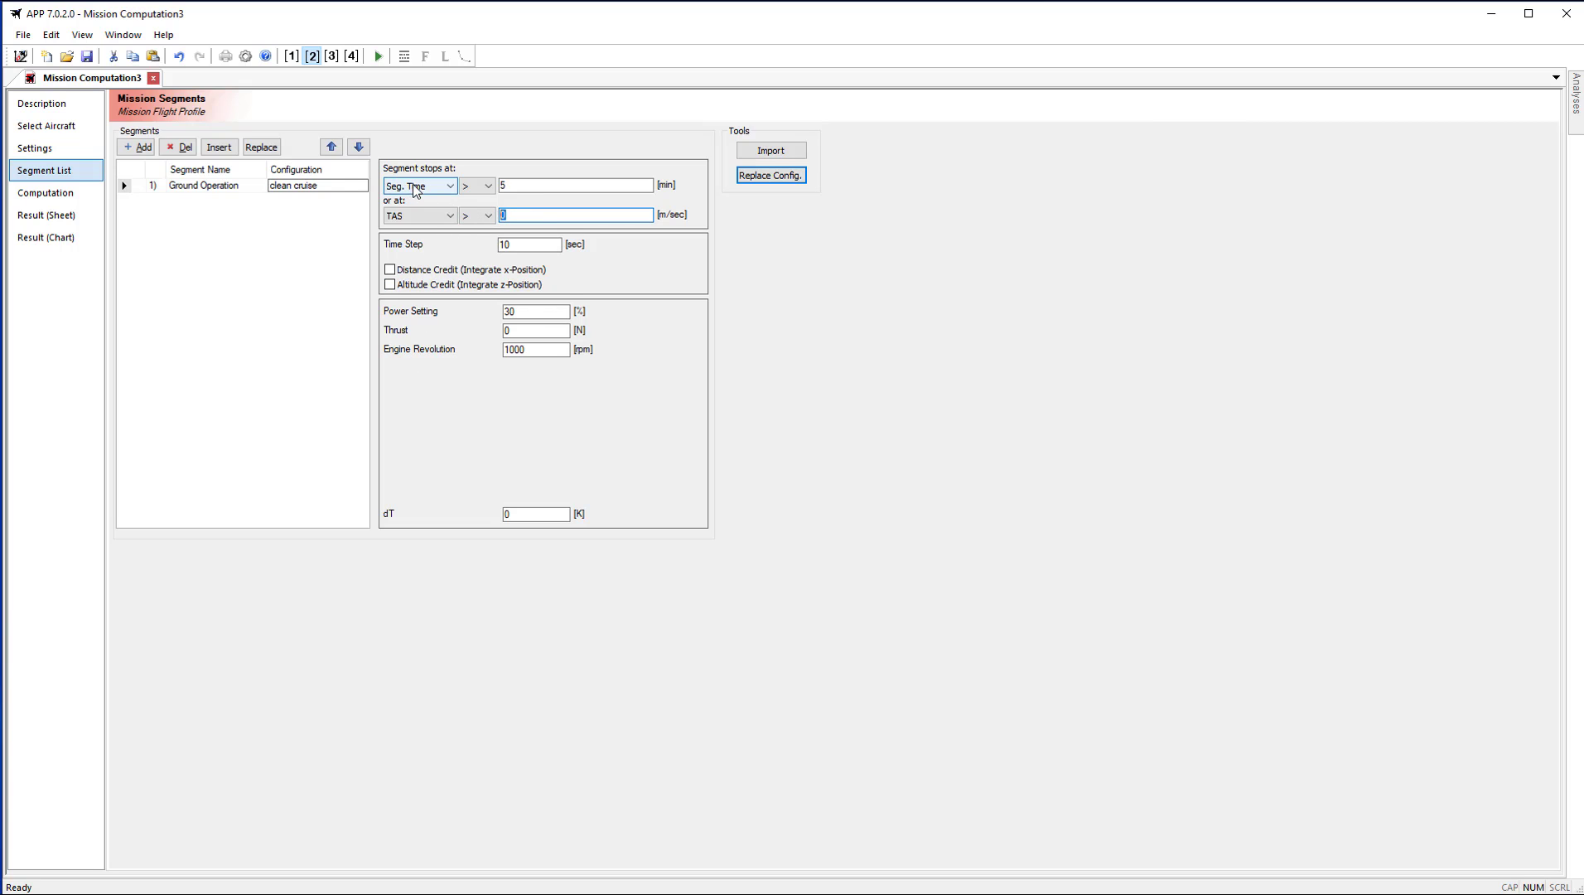
{"action": "left_click", "coordinate": [567, 180]}
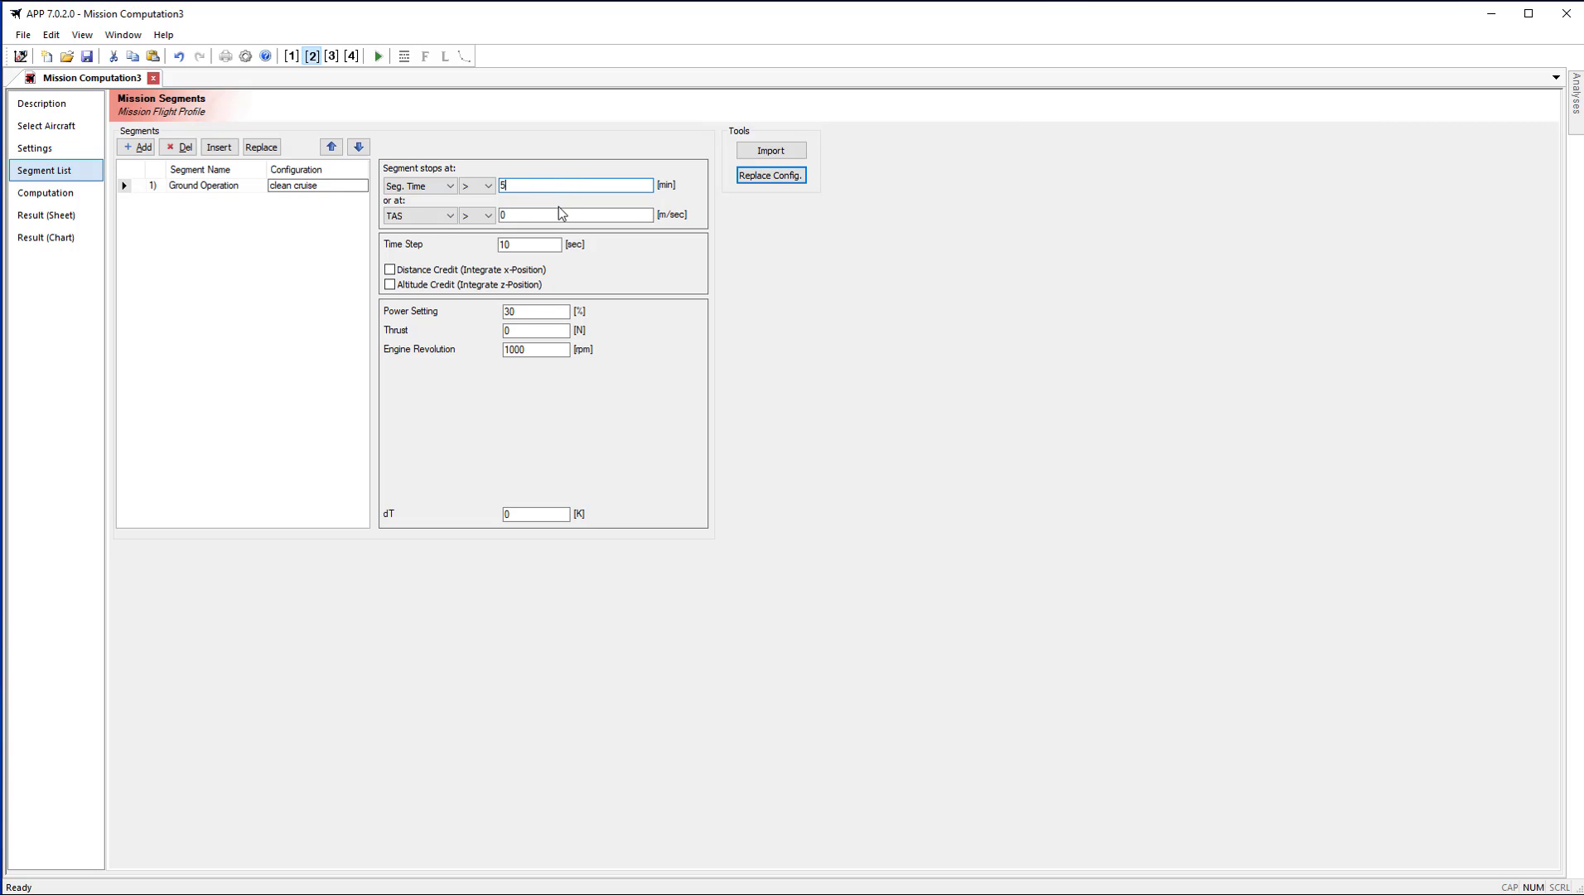
{"action": "left_click", "coordinate": [448, 217]}
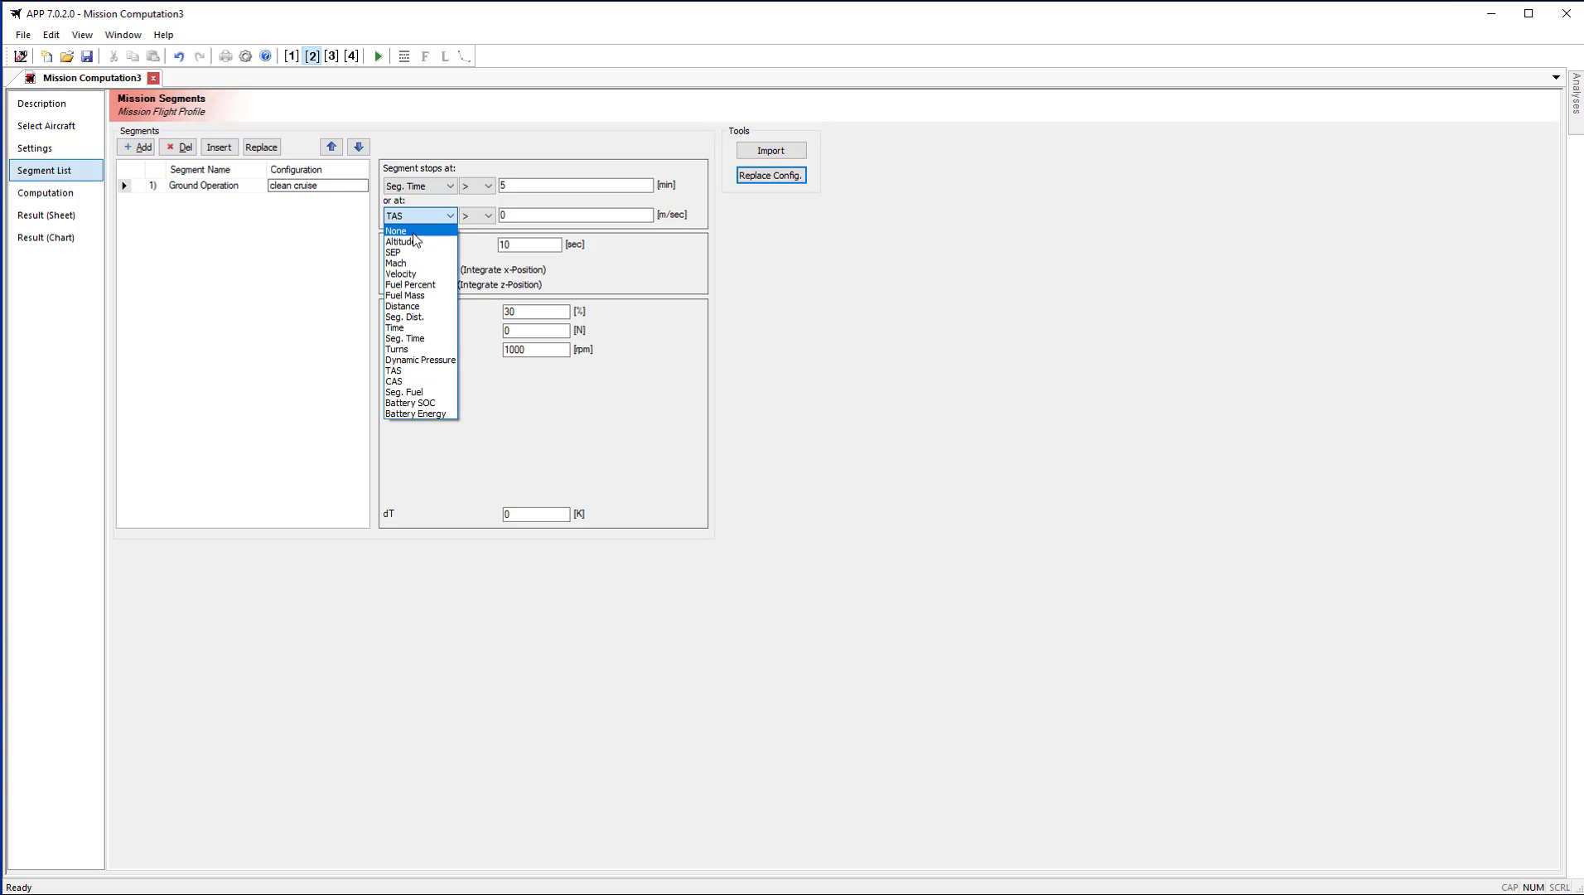
{"action": "left_click", "coordinate": [413, 231]}
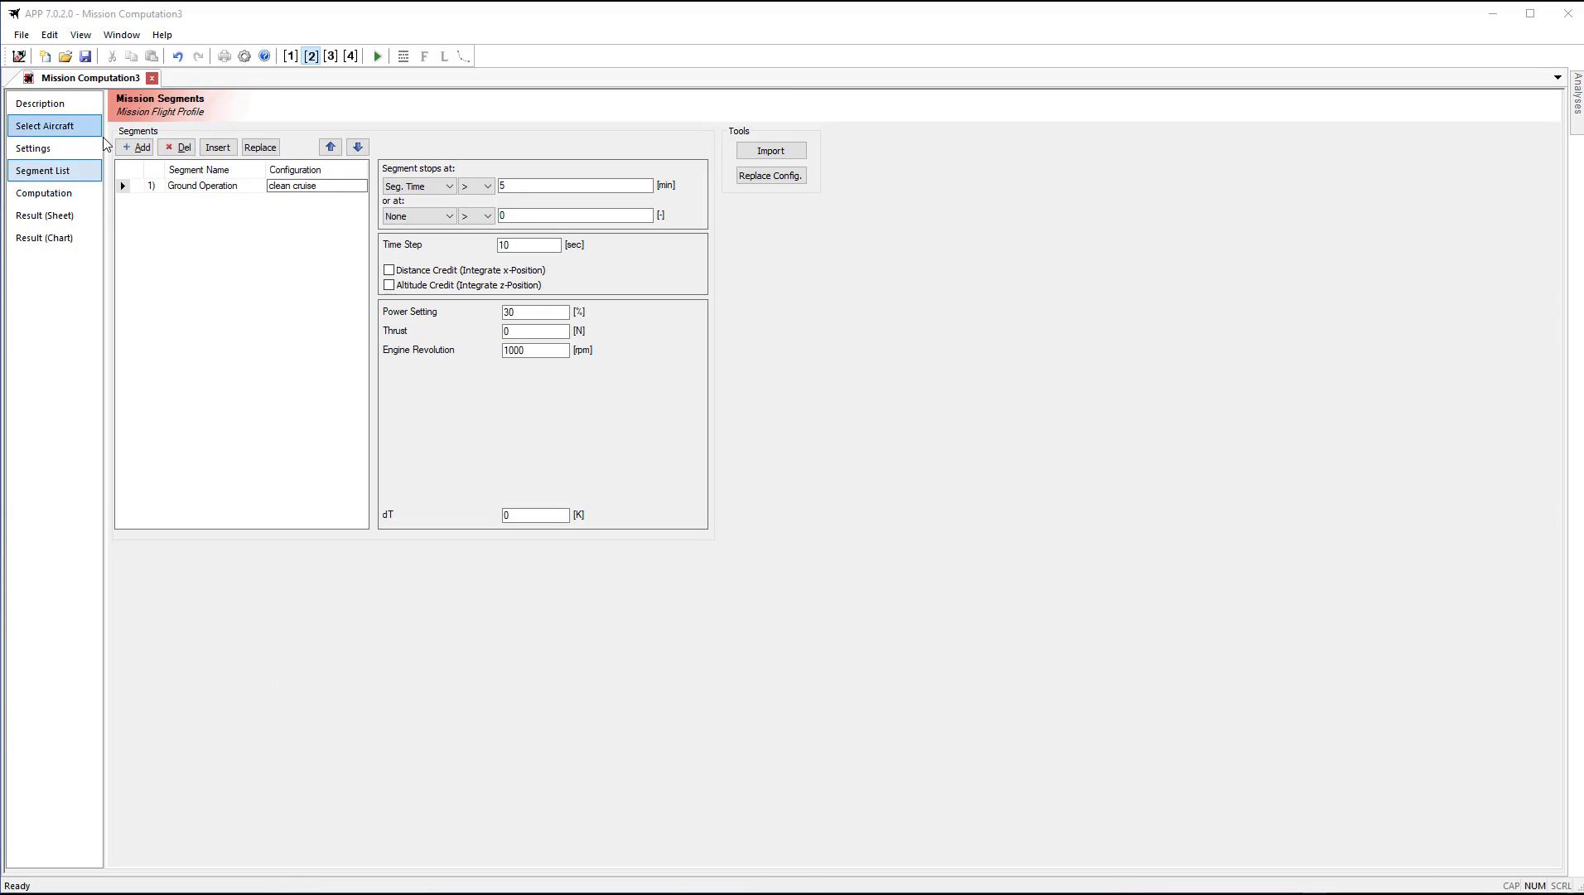
Add a Takeoff segment after Ground Operation and set its engine revolution to 2400 rpm
{"action": "left_click", "coordinate": [135, 149]}
{"action": "scroll", "coordinate": [750, 439], "scroll_direction": "down", "scroll_amount": 5}
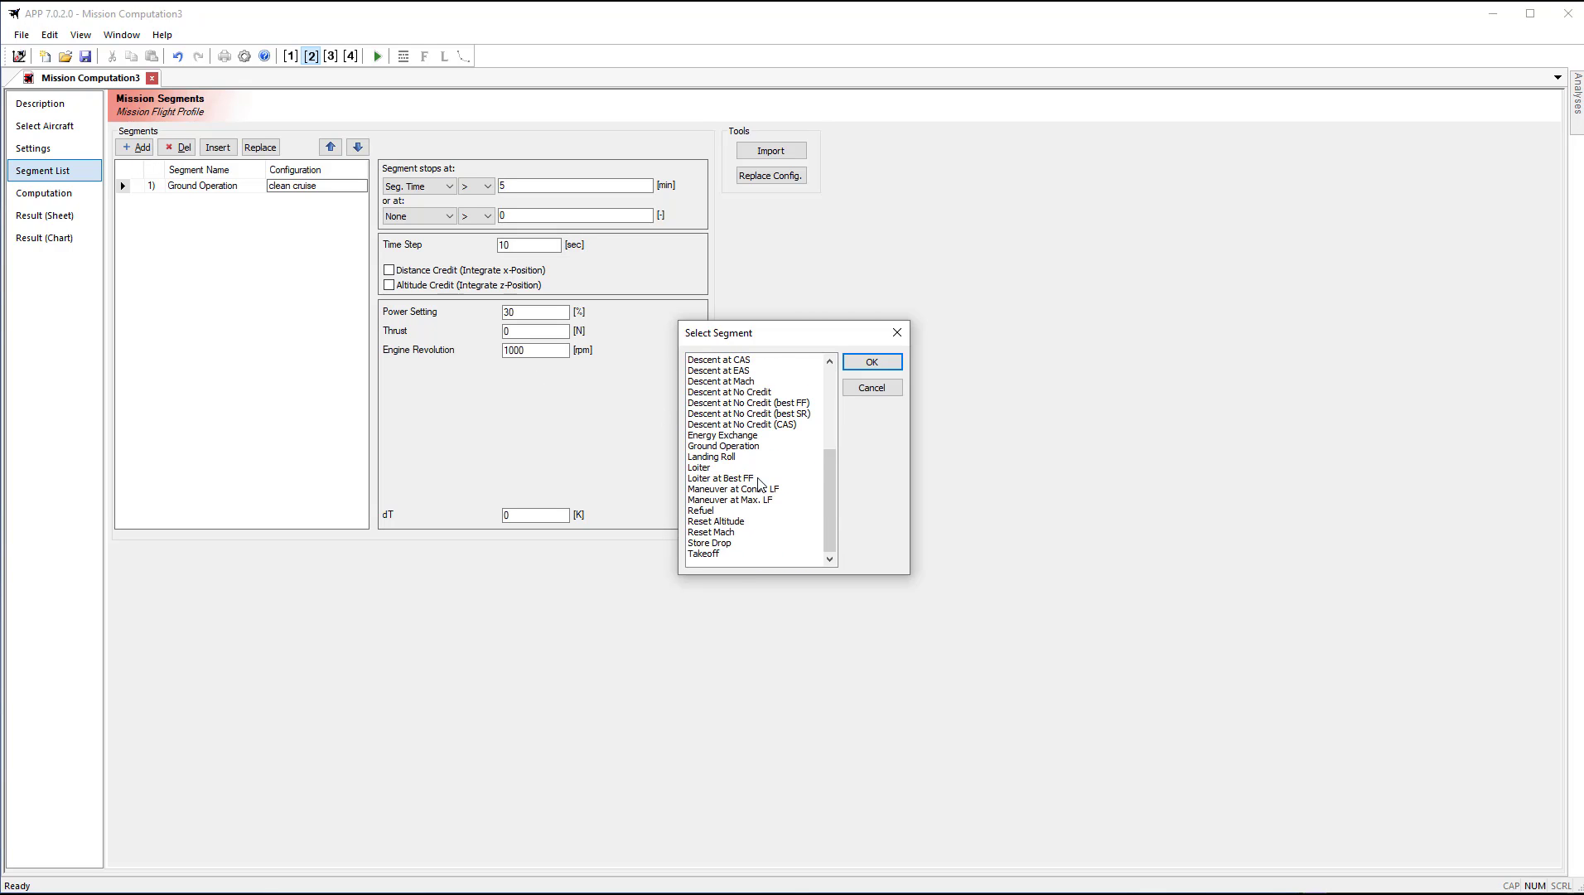
{"action": "left_click", "coordinate": [721, 553]}
{"action": "left_click", "coordinate": [878, 362]}
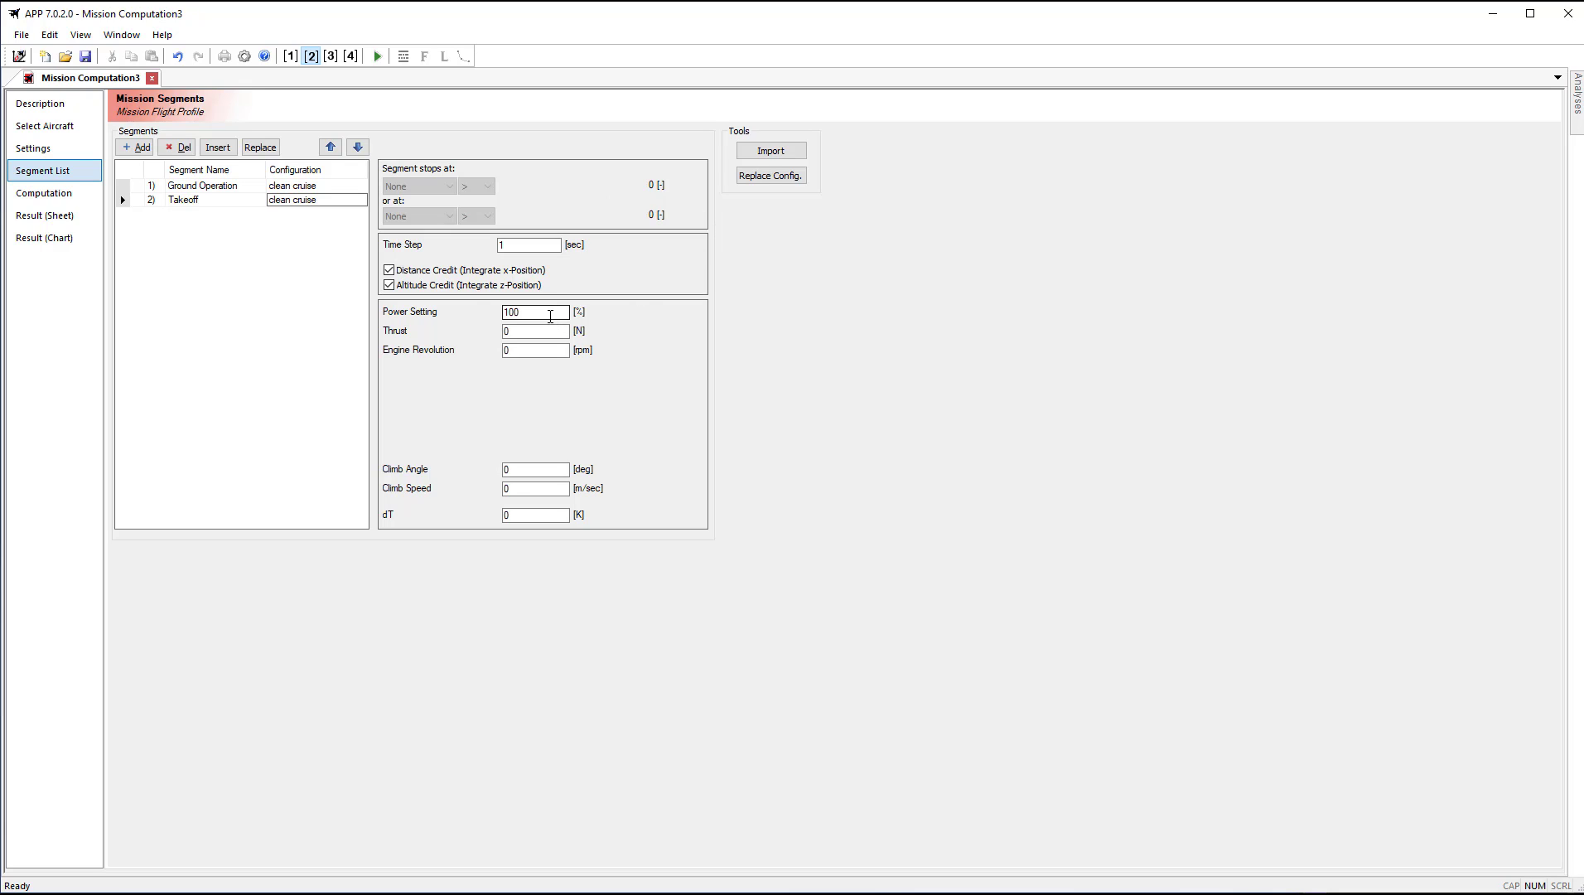
{"action": "left_click", "coordinate": [527, 348]}
{"action": "left_click_drag", "start_coordinate": [526, 347], "coordinate": [477, 344]}
{"action": "type", "text": "2400"}
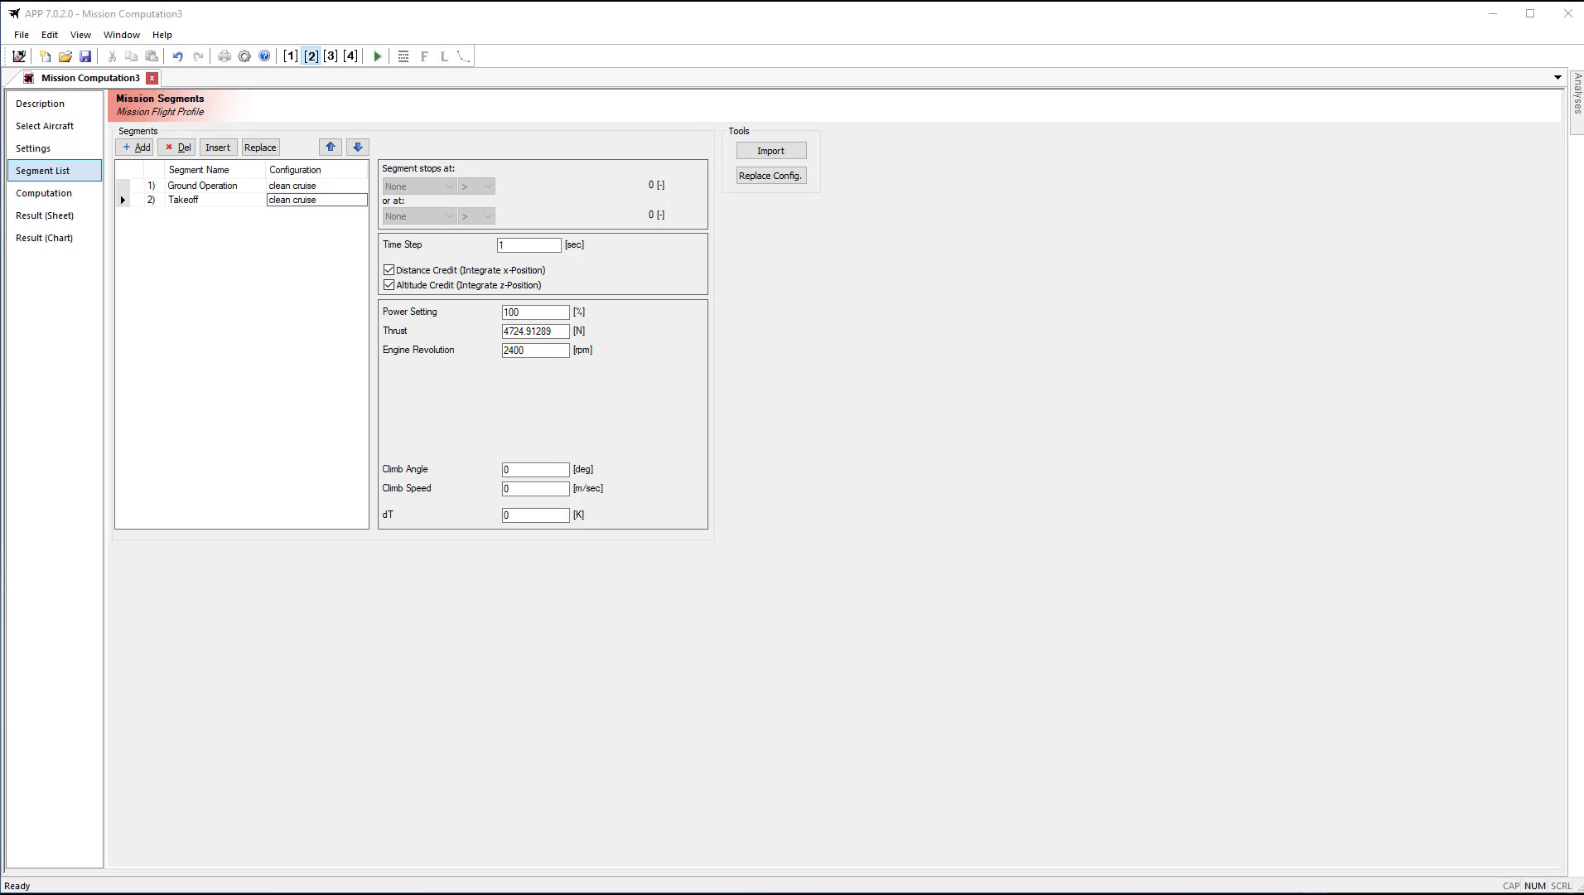
Add a Climb segment after the Takeoff segment in the mission's segment list
{"action": "left_click", "coordinate": [129, 150]}
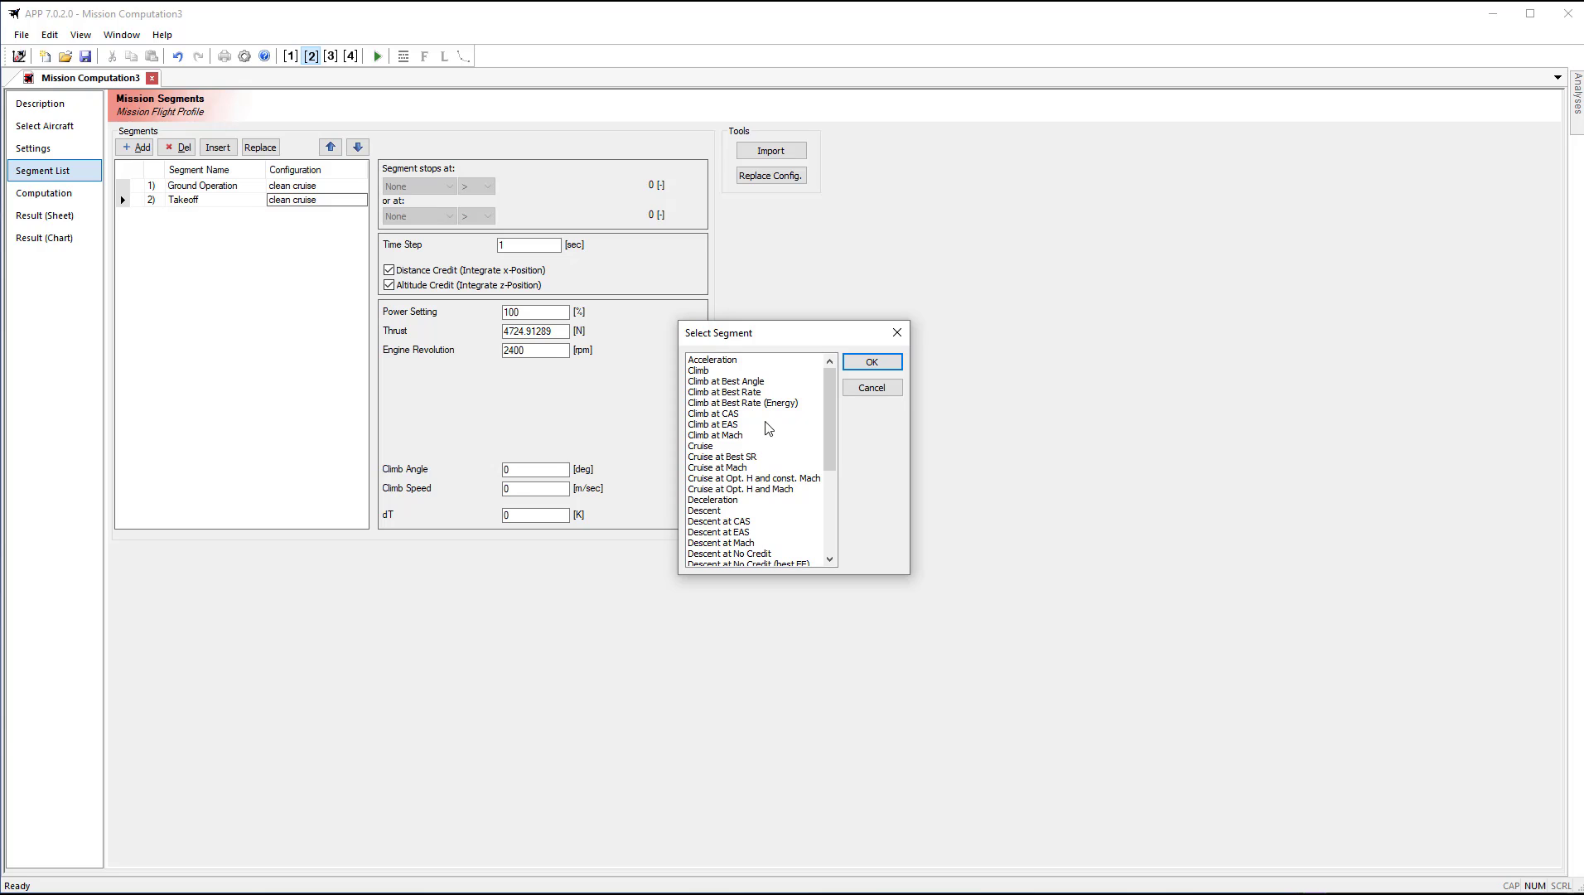
{"action": "left_click", "coordinate": [710, 372]}
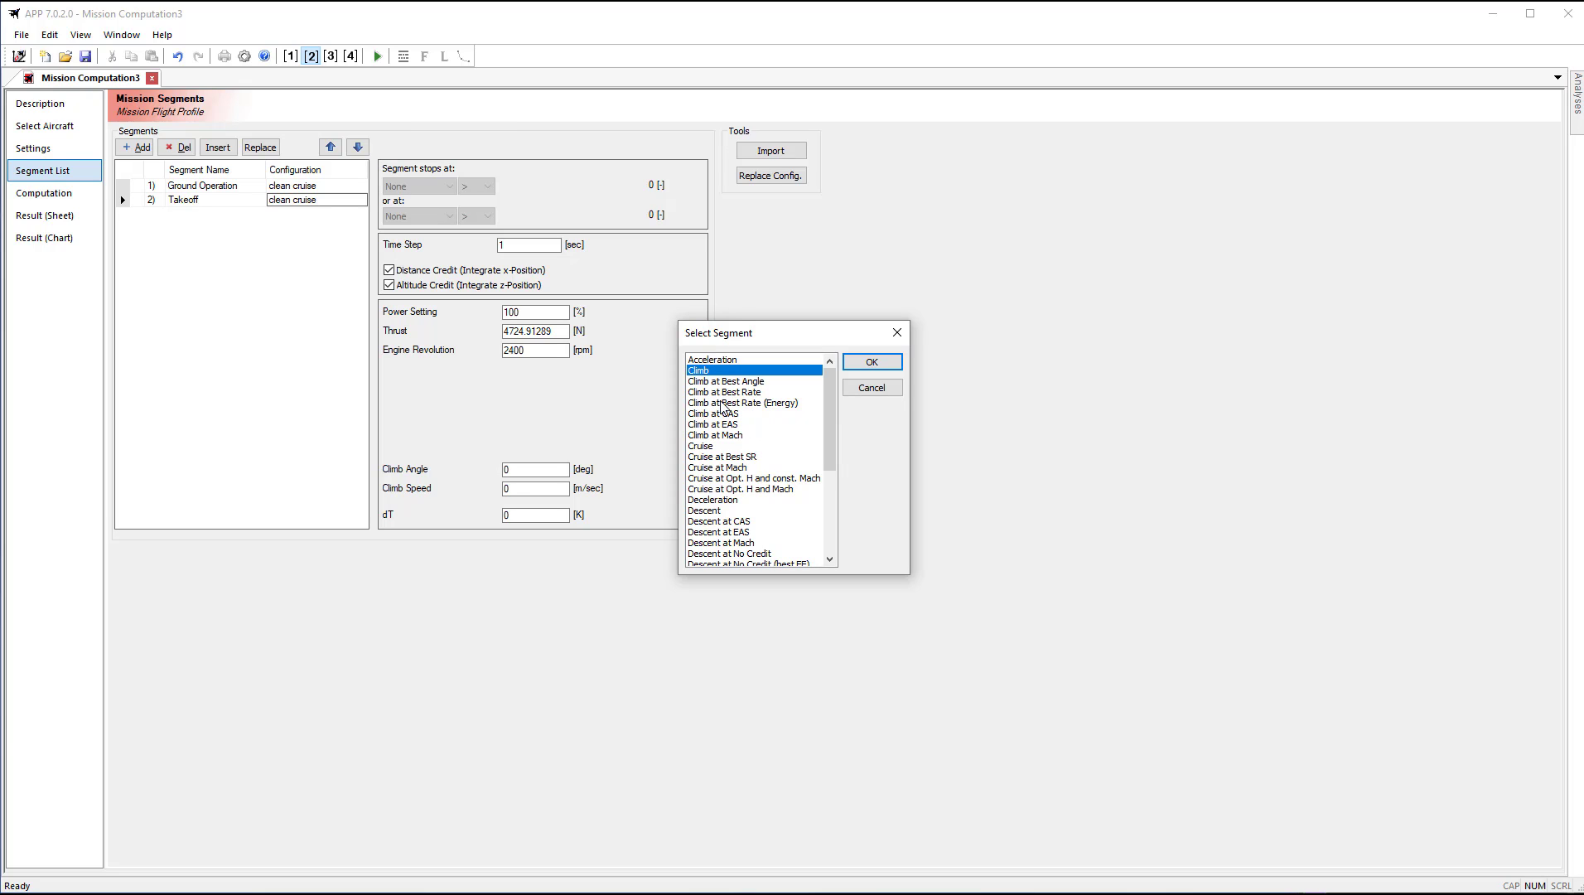
{"action": "left_click", "coordinate": [856, 367]}
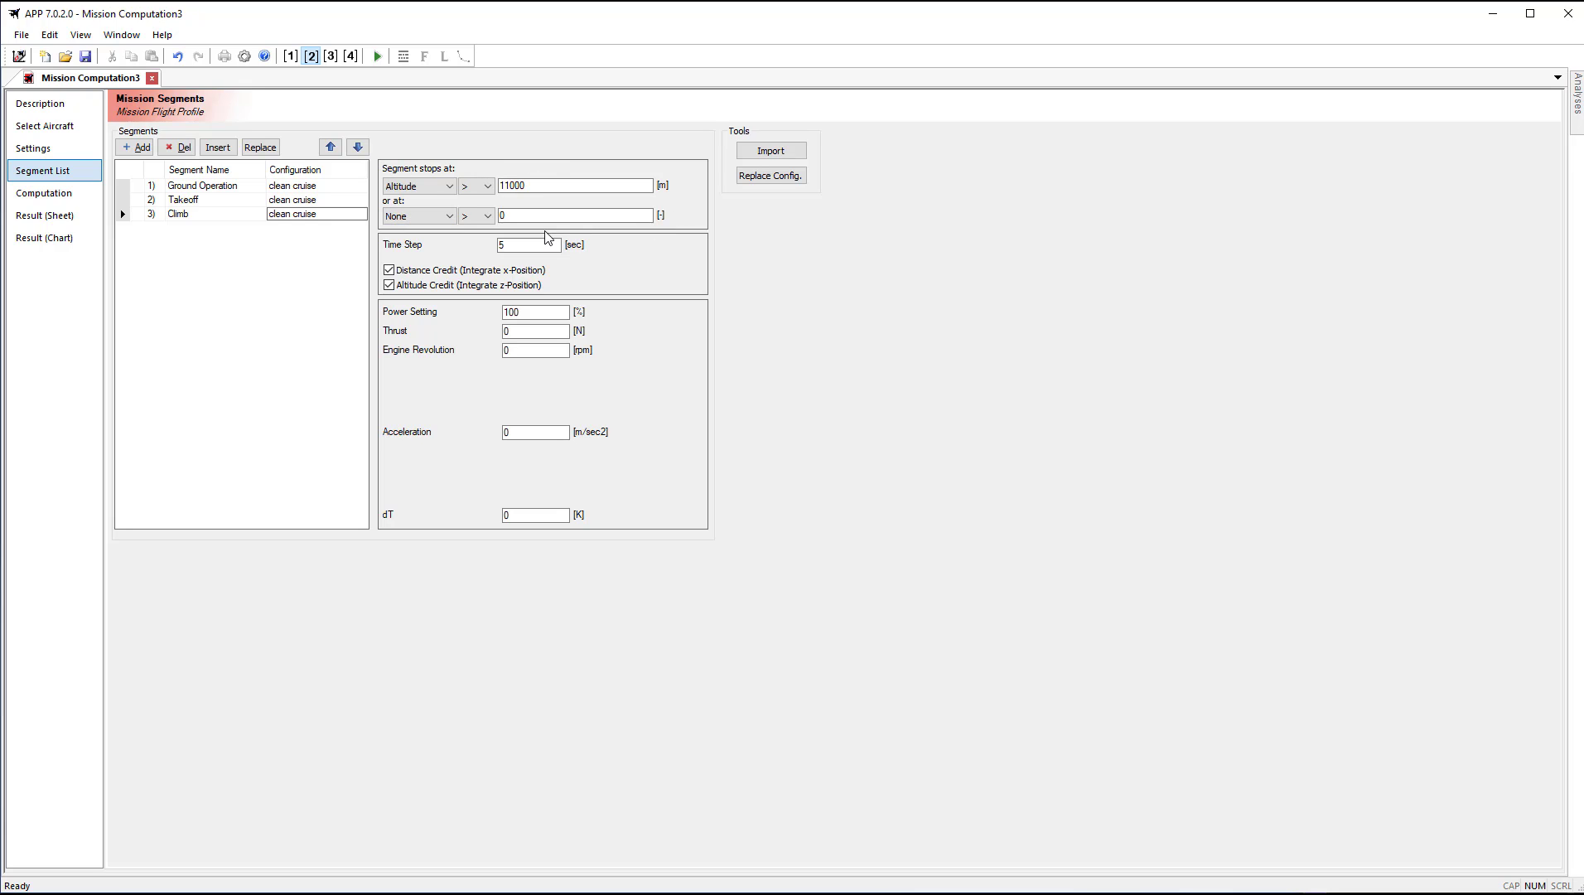
Make the Climb segment stop when the altitude exceeds 2500 m
{"action": "left_click", "coordinate": [433, 188]}
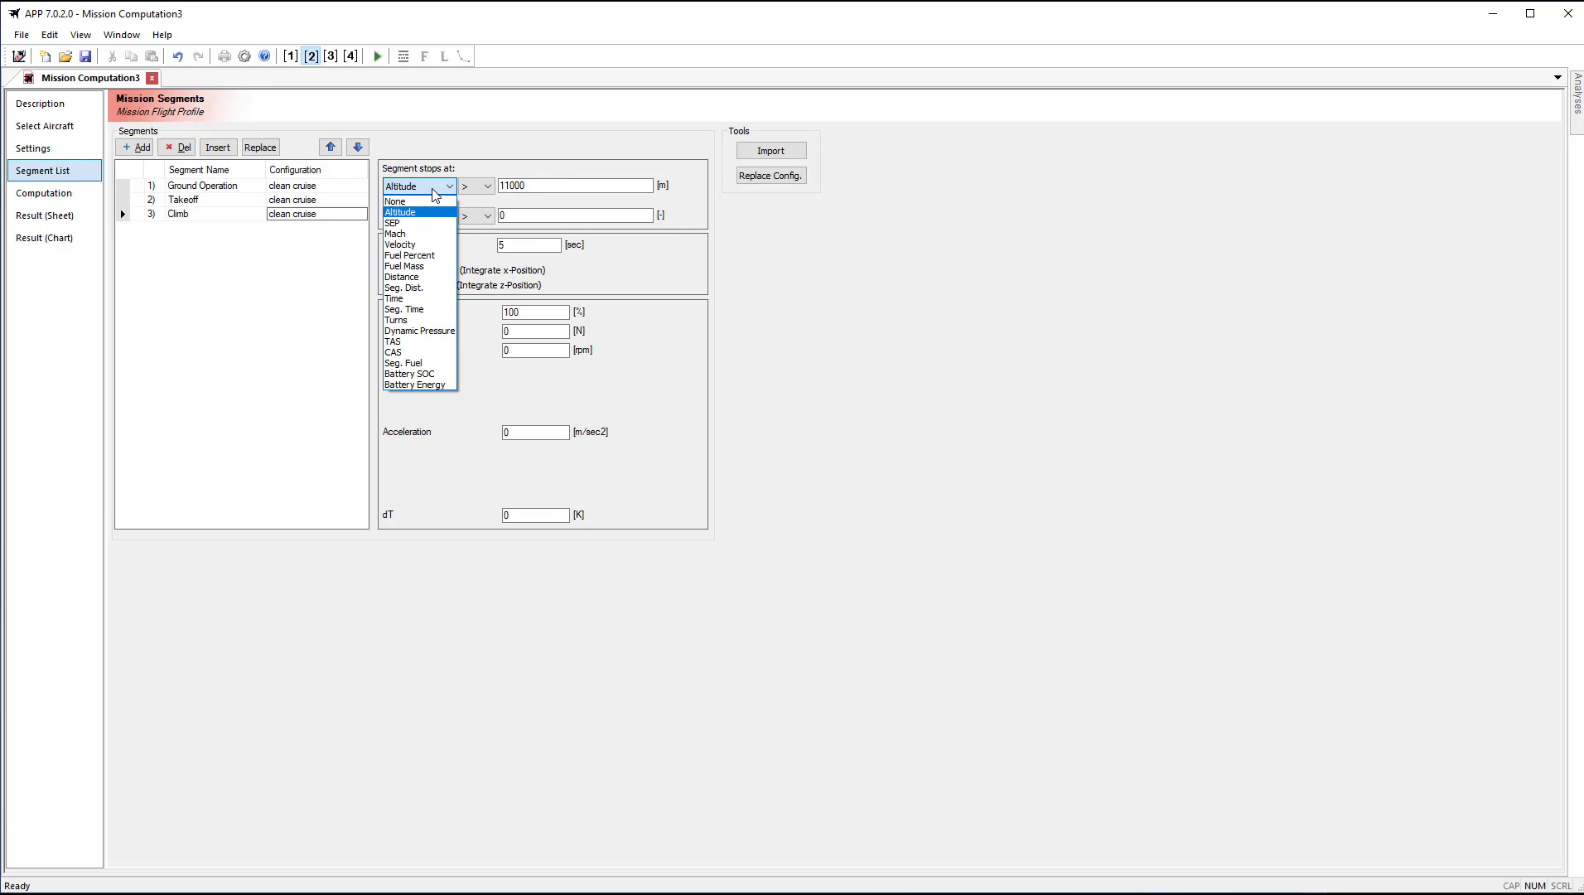
{"action": "left_click", "coordinate": [446, 186]}
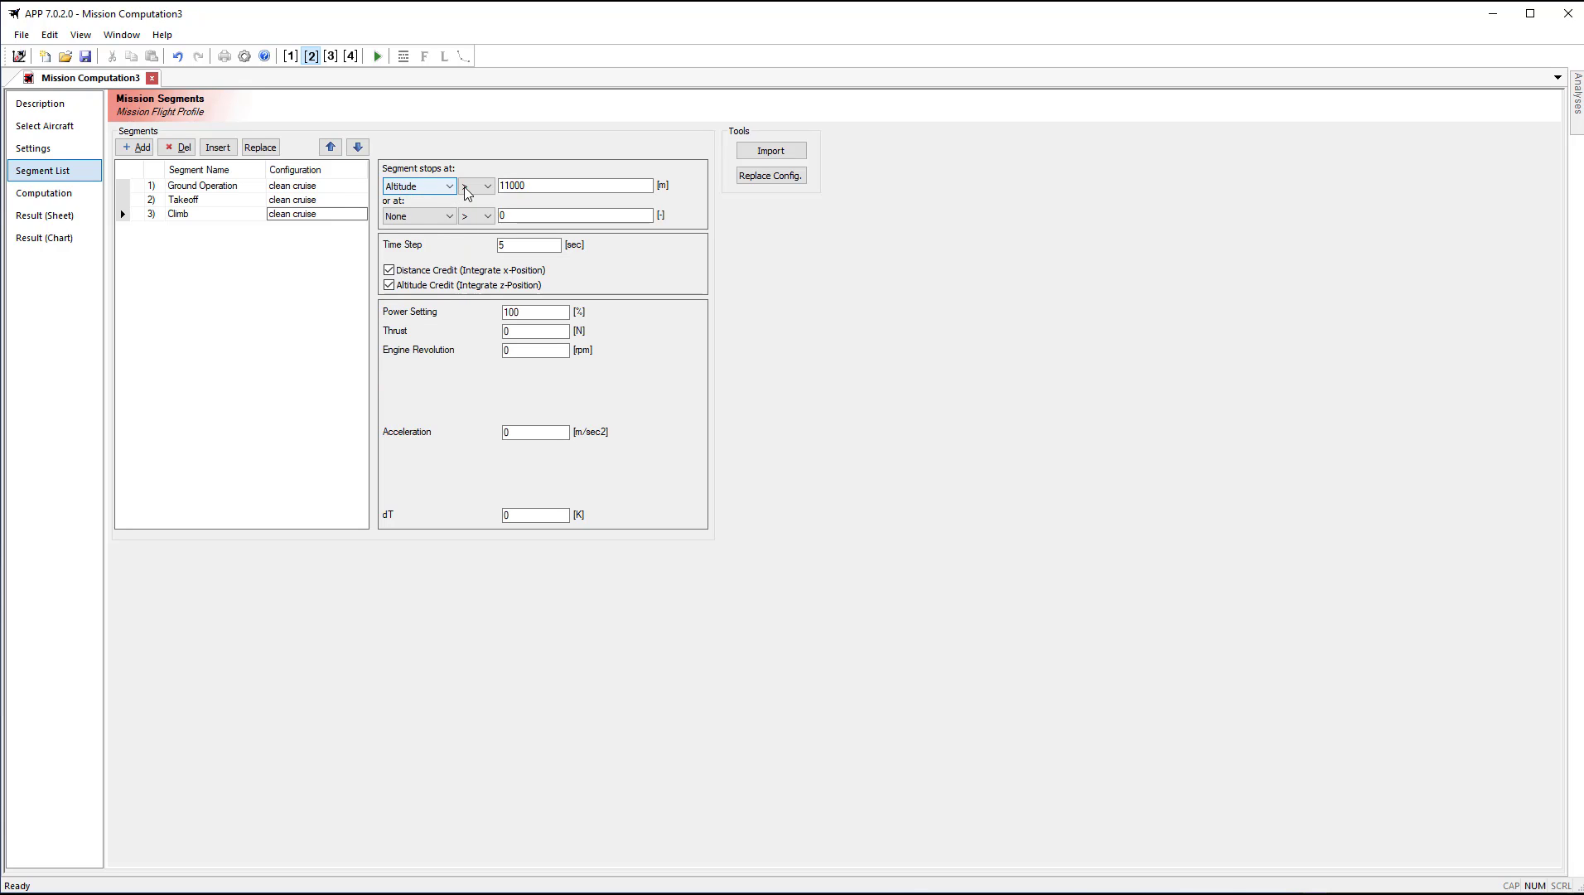
{"action": "key", "text": "Tab"}
{"action": "key", "text": "Tab"}
{"action": "left_click", "coordinate": [505, 186]}
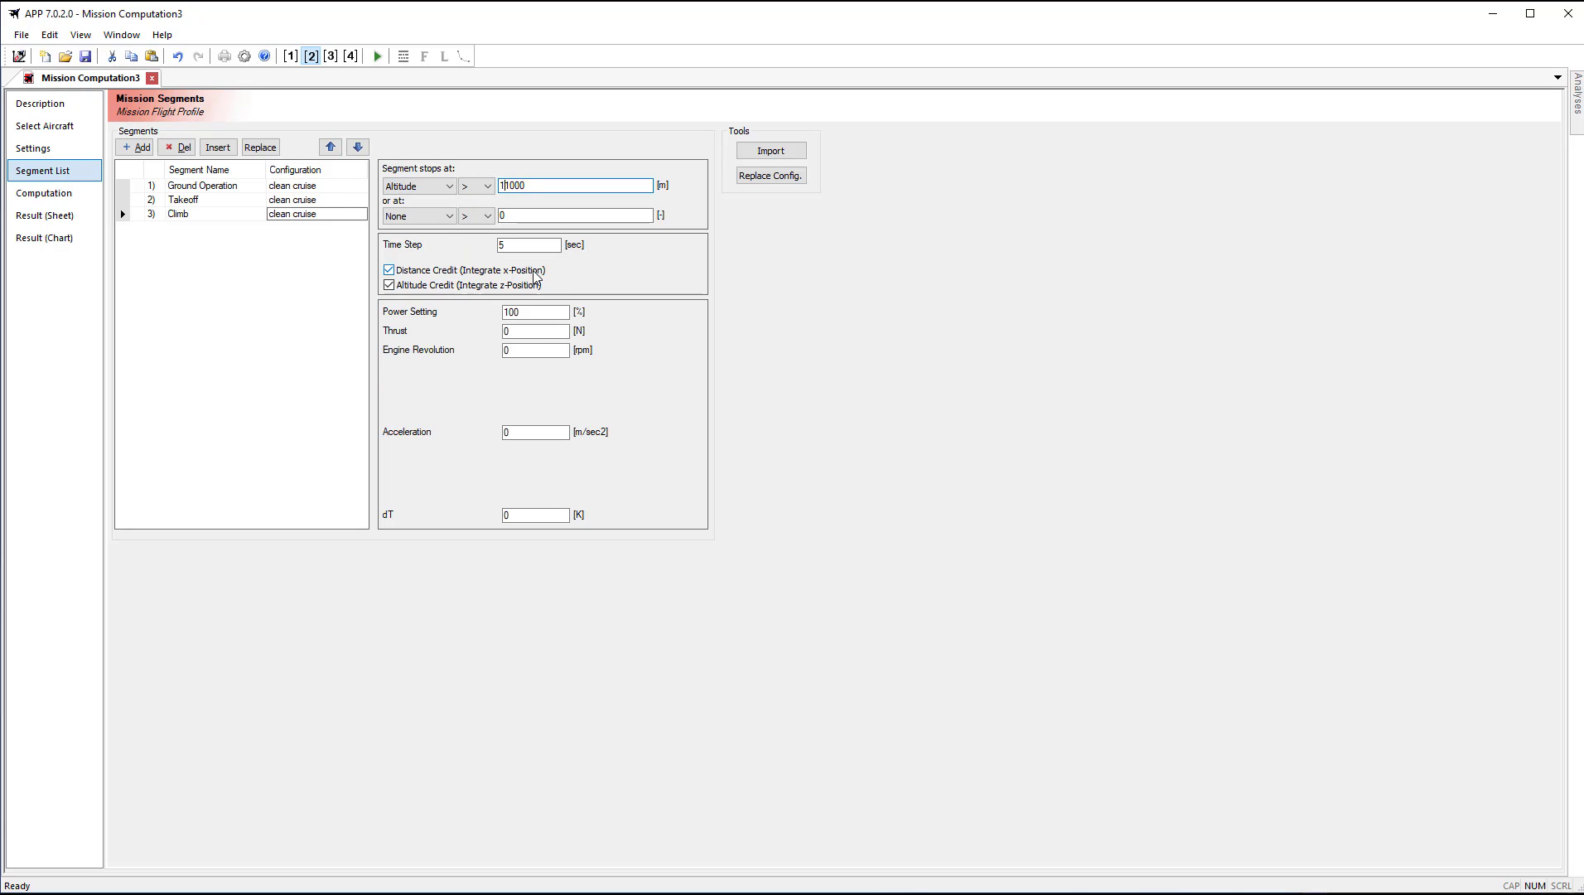
{"action": "key", "text": "BackSpace"}
{"action": "key", "text": "Delete"}
{"action": "type", "text": "25"}
{"action": "left_click", "coordinate": [418, 277]}
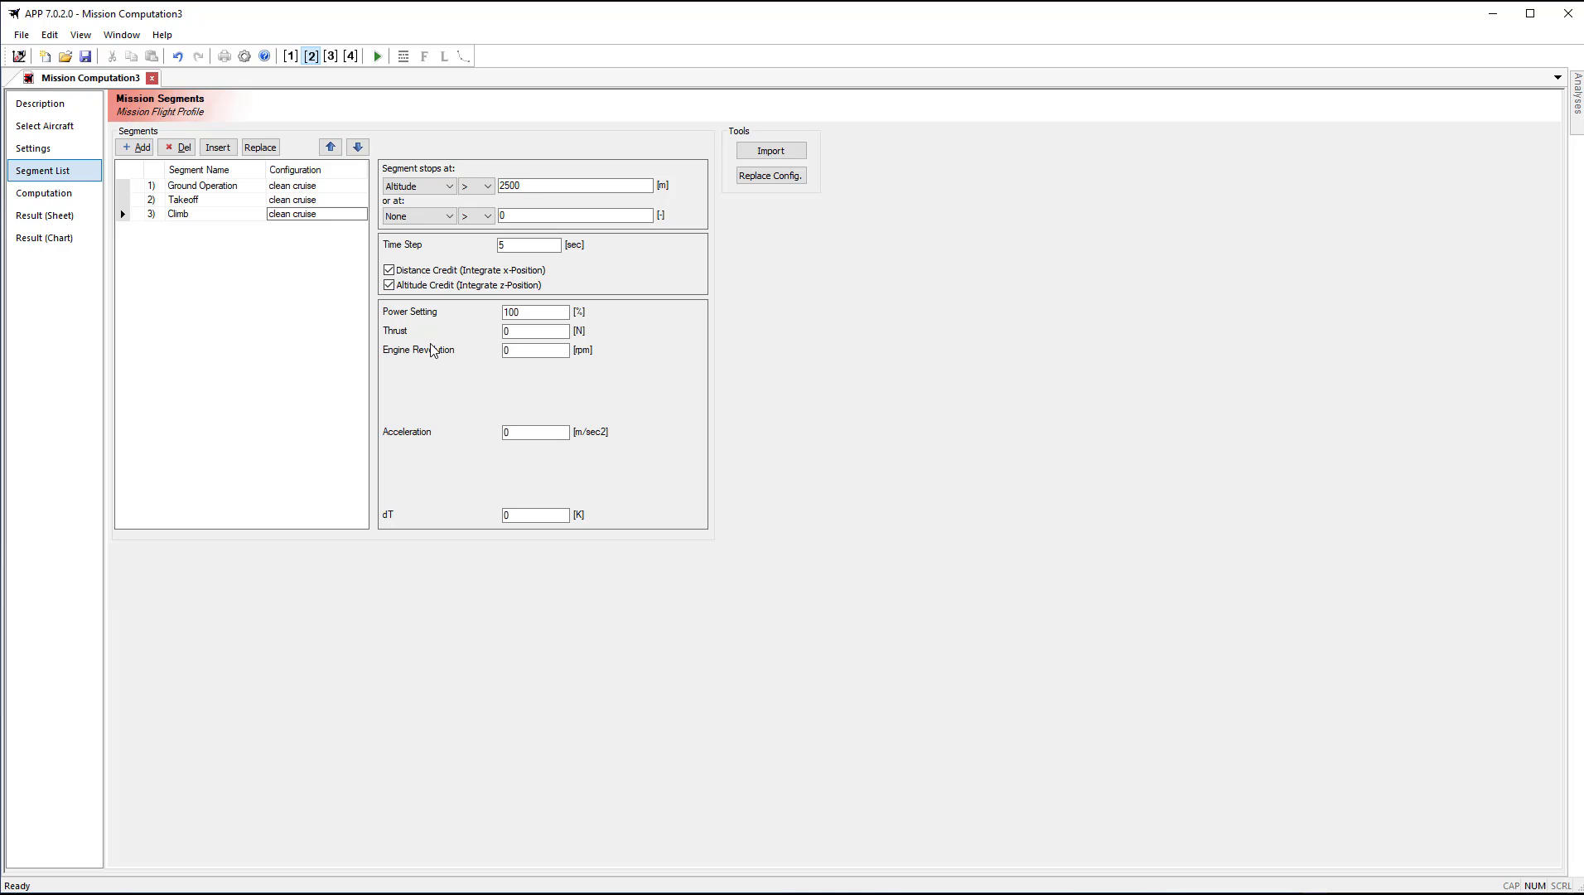
Set the Climb segment's engine revolution to 2400 rpm, keeping the power setting at 100 %
{"action": "left_click", "coordinate": [520, 313]}
{"action": "double_click", "coordinate": [520, 313]}
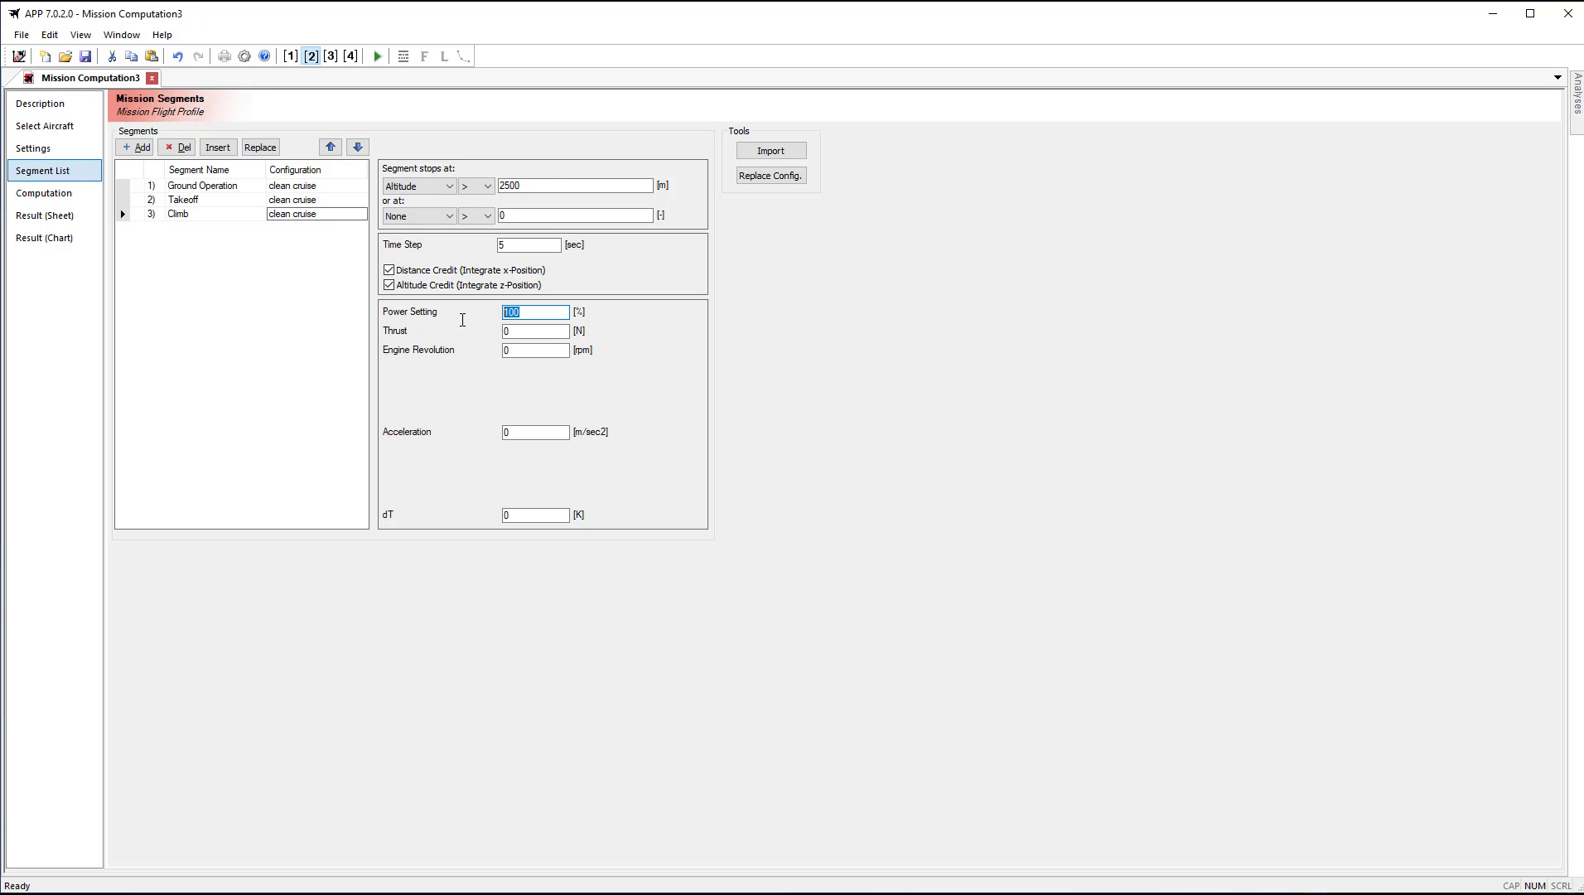
{"action": "left_click", "coordinate": [517, 330]}
{"action": "left_click", "coordinate": [520, 350]}
{"action": "type", "text": "2400"}
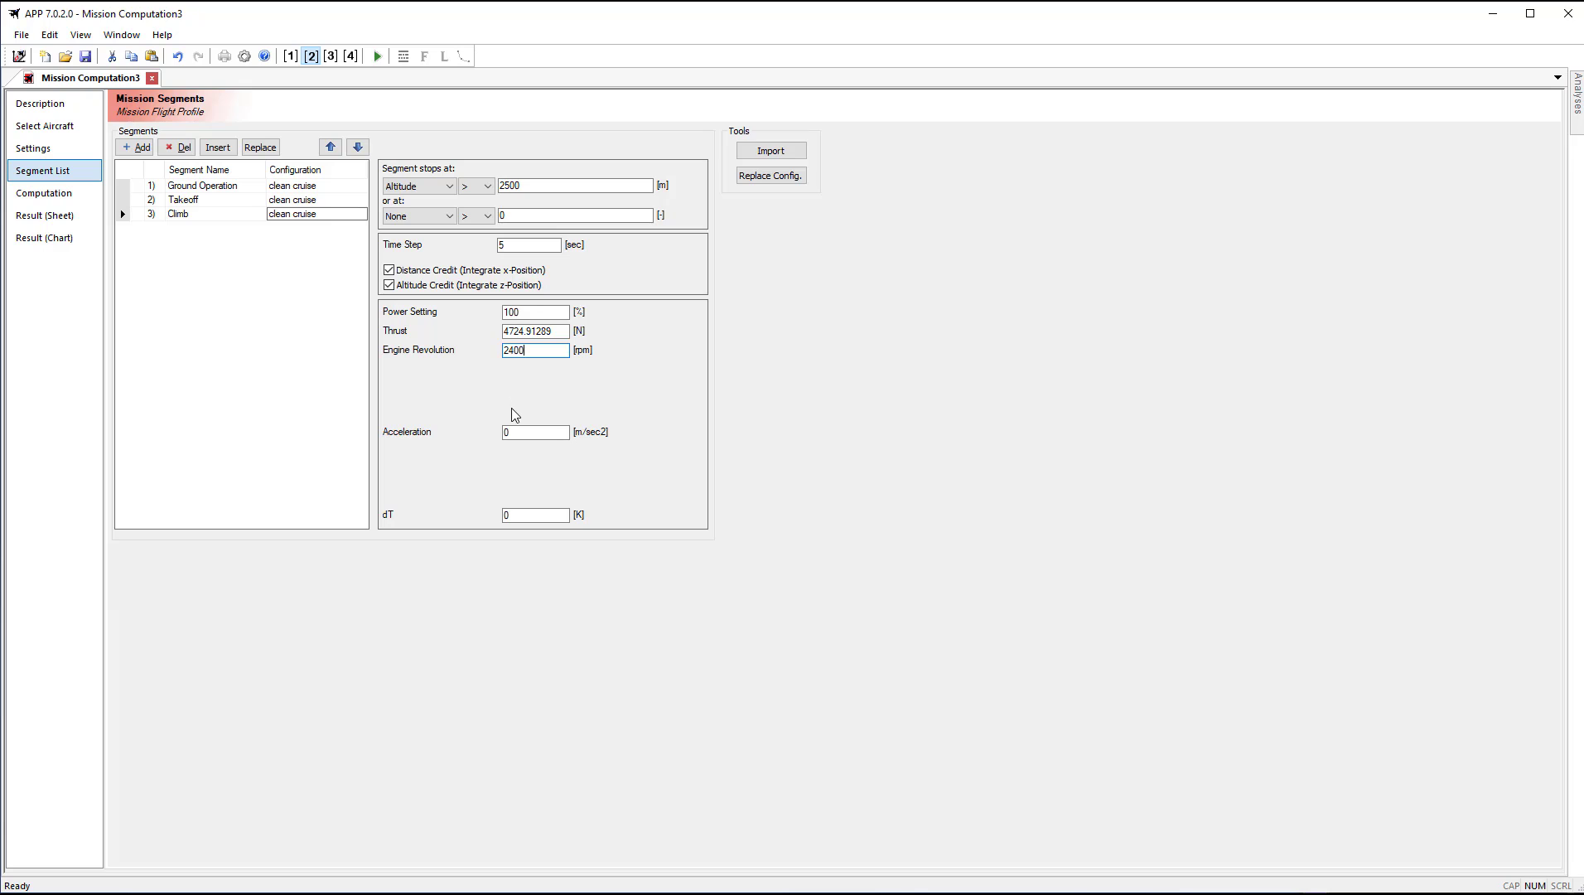
{"action": "left_click", "coordinate": [507, 432]}
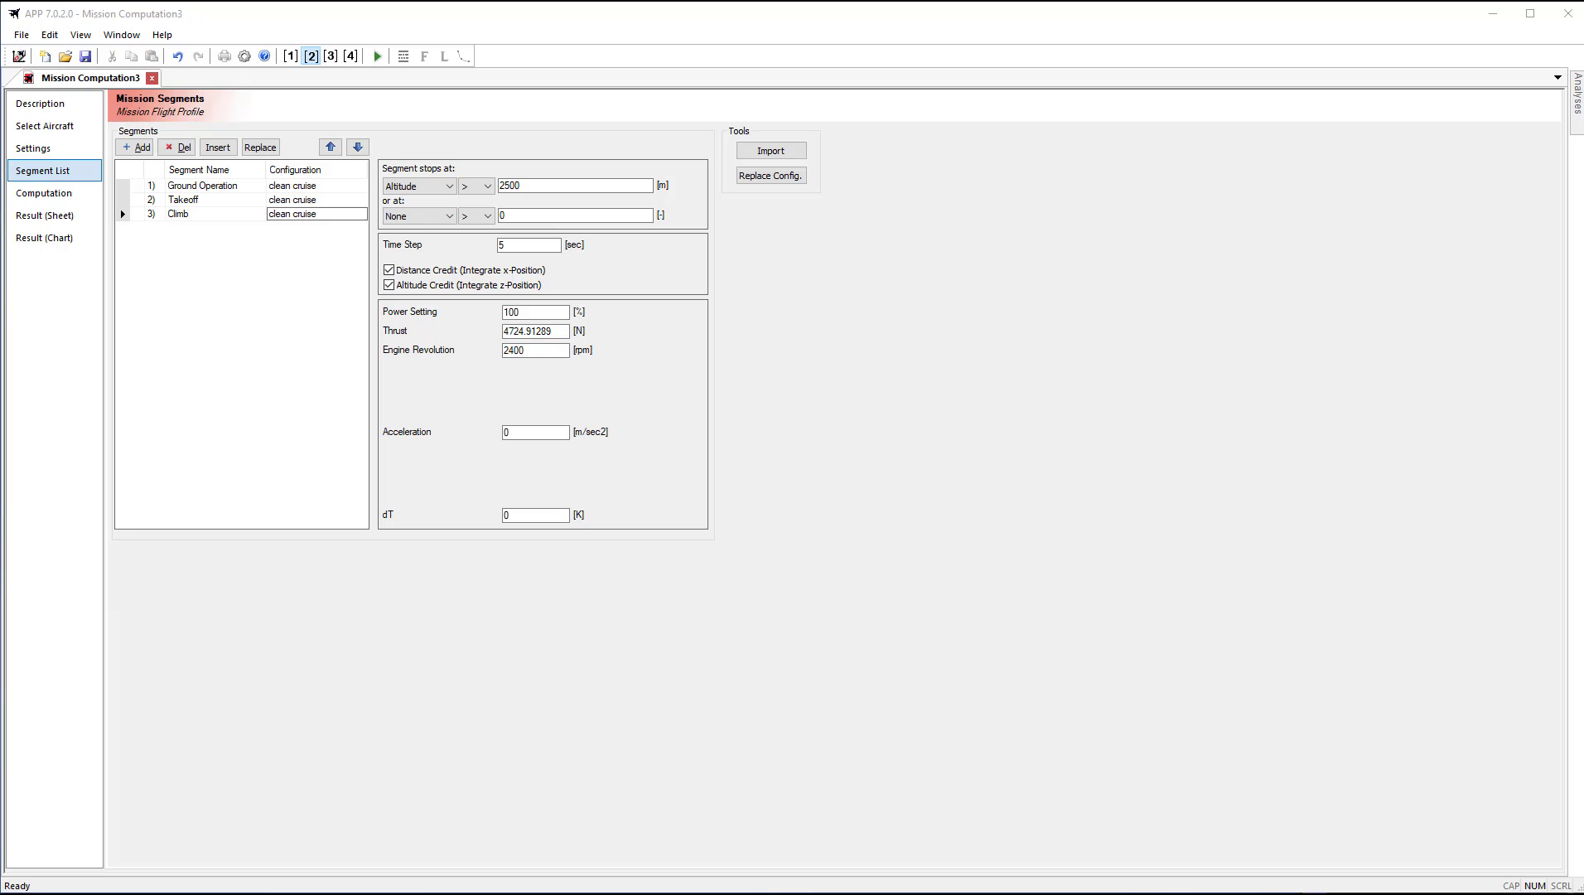
Add a Cruise segment after Climb and make it stop when its segment distance exceeds 250 km
{"action": "left_click", "coordinate": [141, 149]}
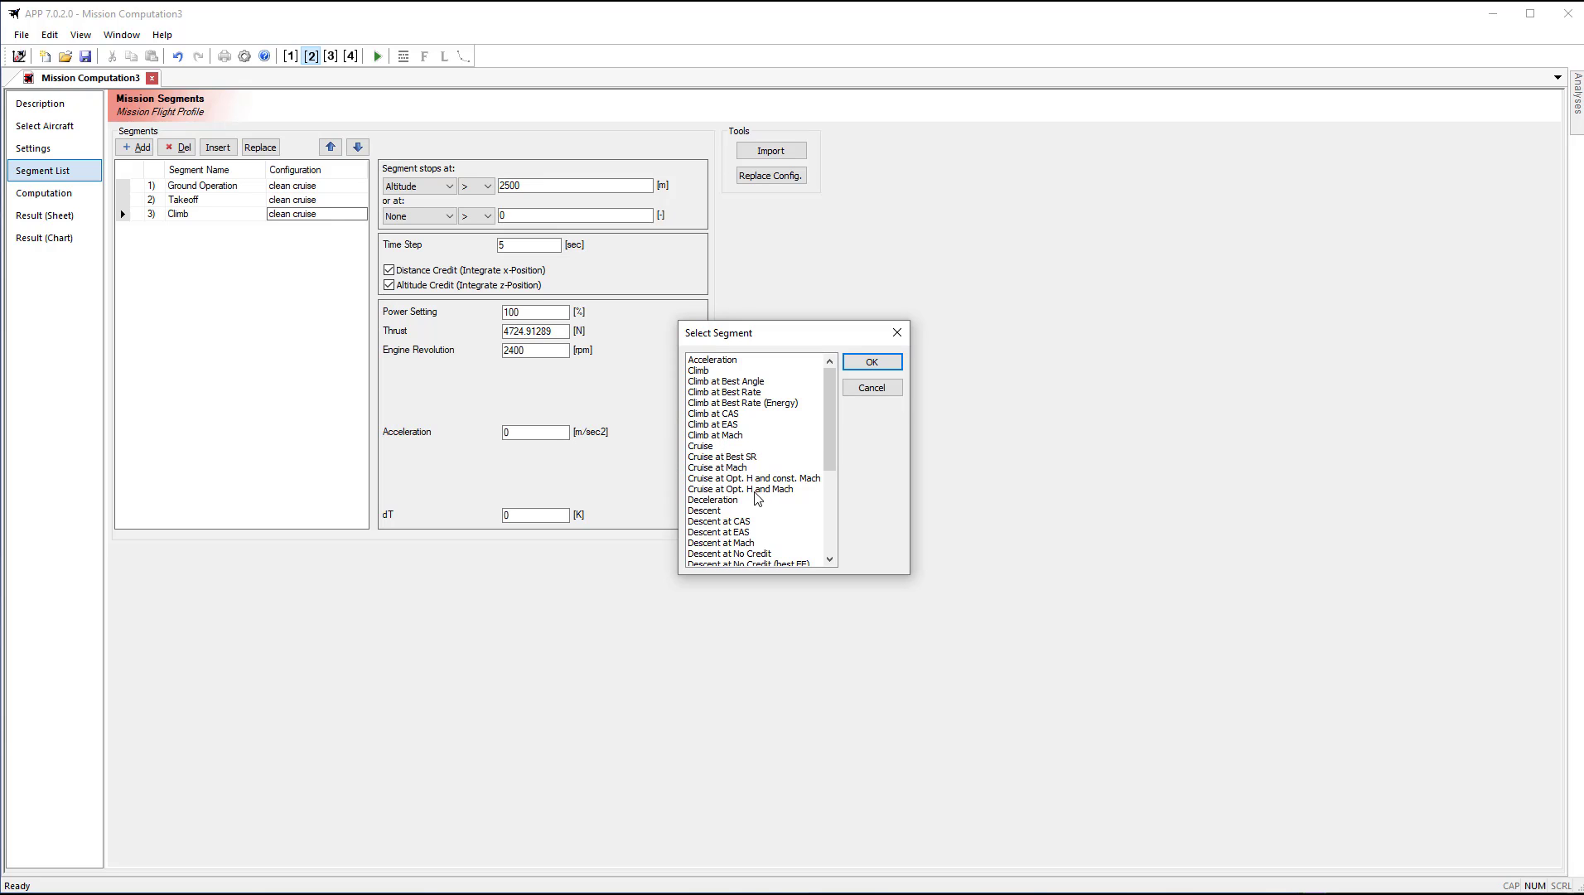
{"action": "left_click", "coordinate": [708, 447]}
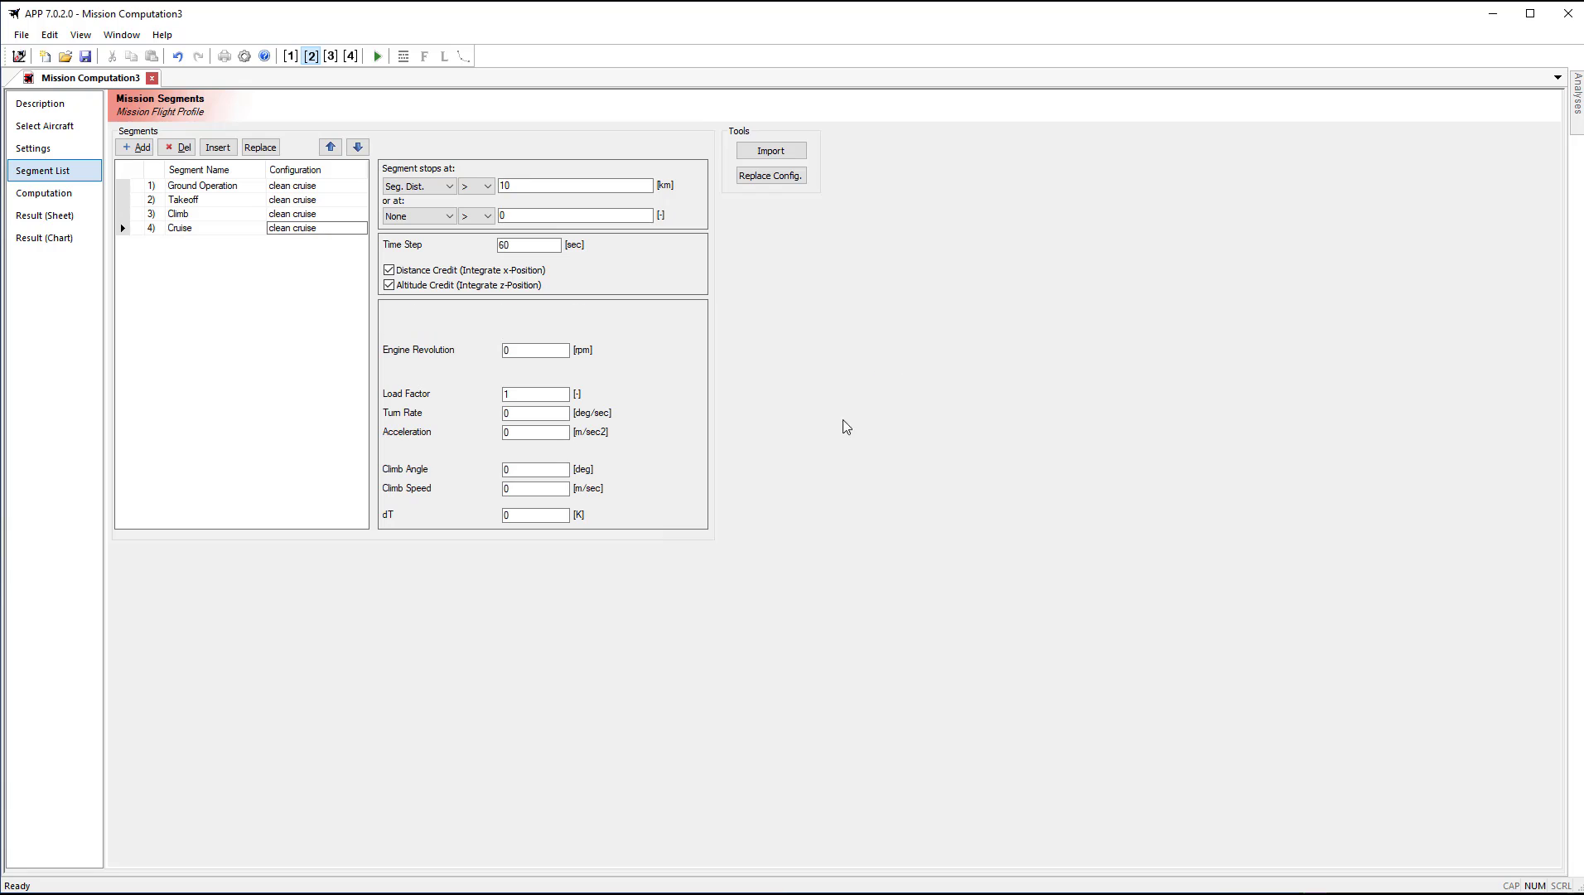
{"action": "left_click", "coordinate": [874, 362]}
{"action": "left_click", "coordinate": [518, 185]}
{"action": "double_click", "coordinate": [517, 185]}
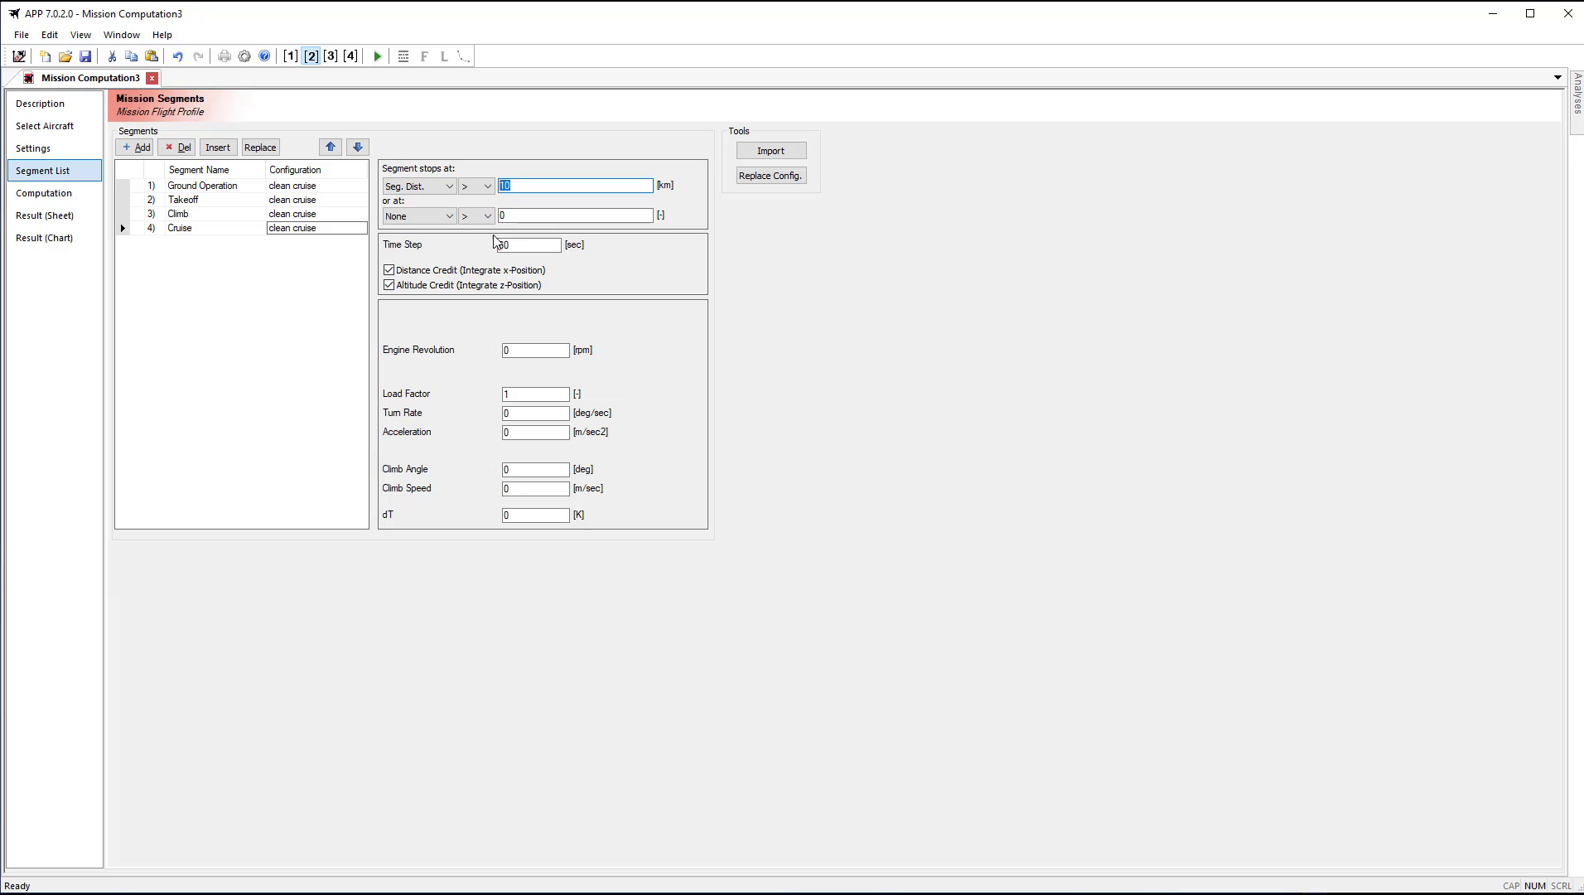
{"action": "type", "text": "250"}
Set the Cruise segment's engine revolution to 2200 rpm
{"action": "left_click", "coordinate": [507, 350]}
{"action": "left_click_drag", "start_coordinate": [491, 350], "coordinate": [438, 371]}
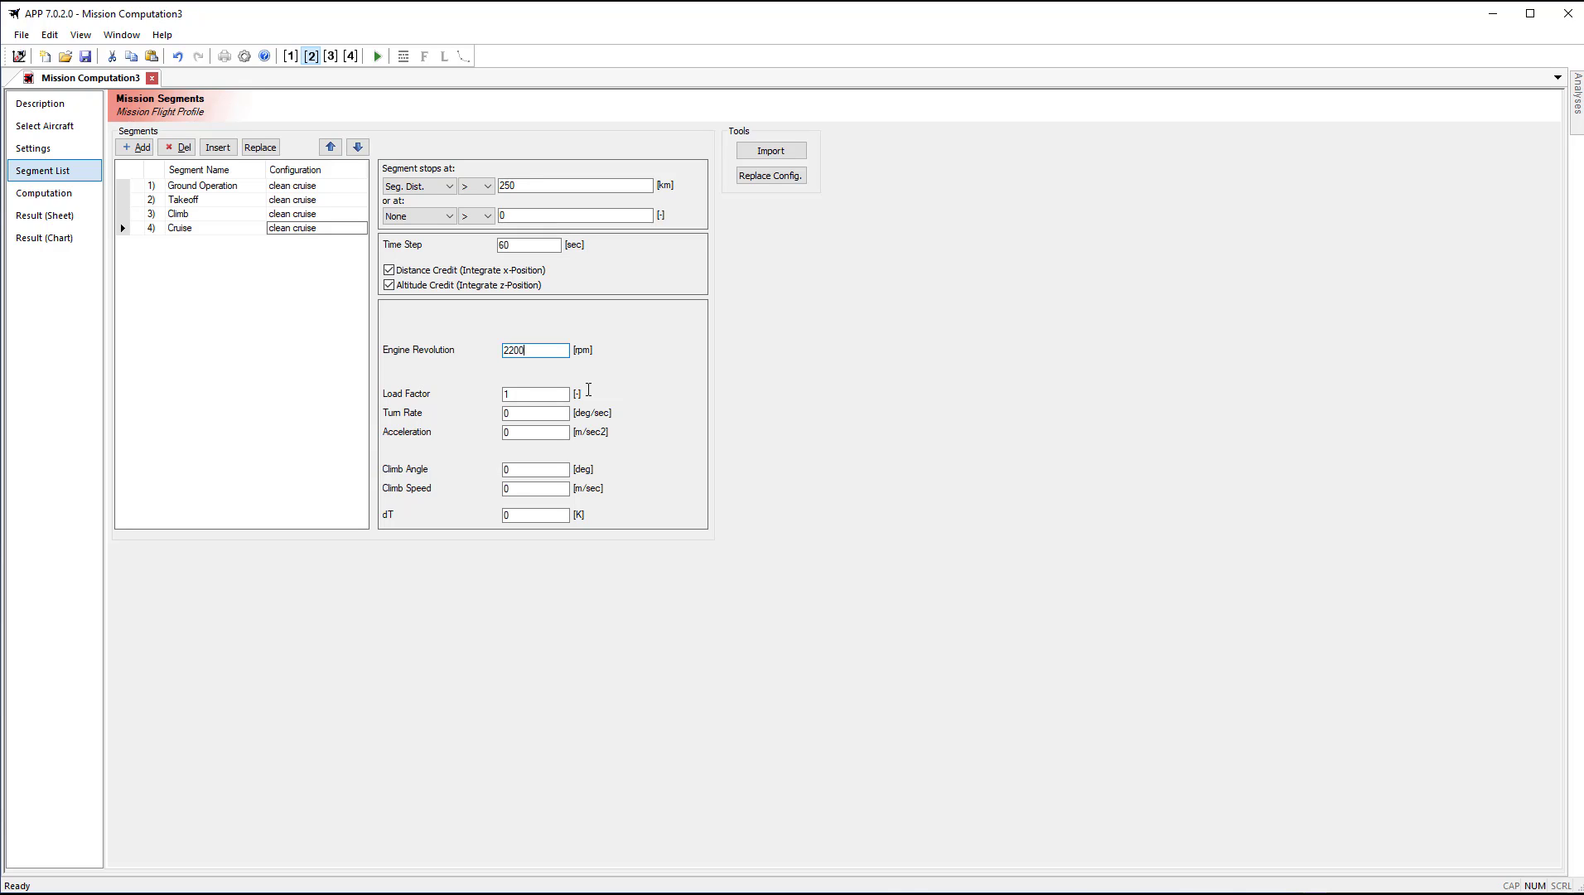
{"action": "left_click", "coordinate": [520, 396]}
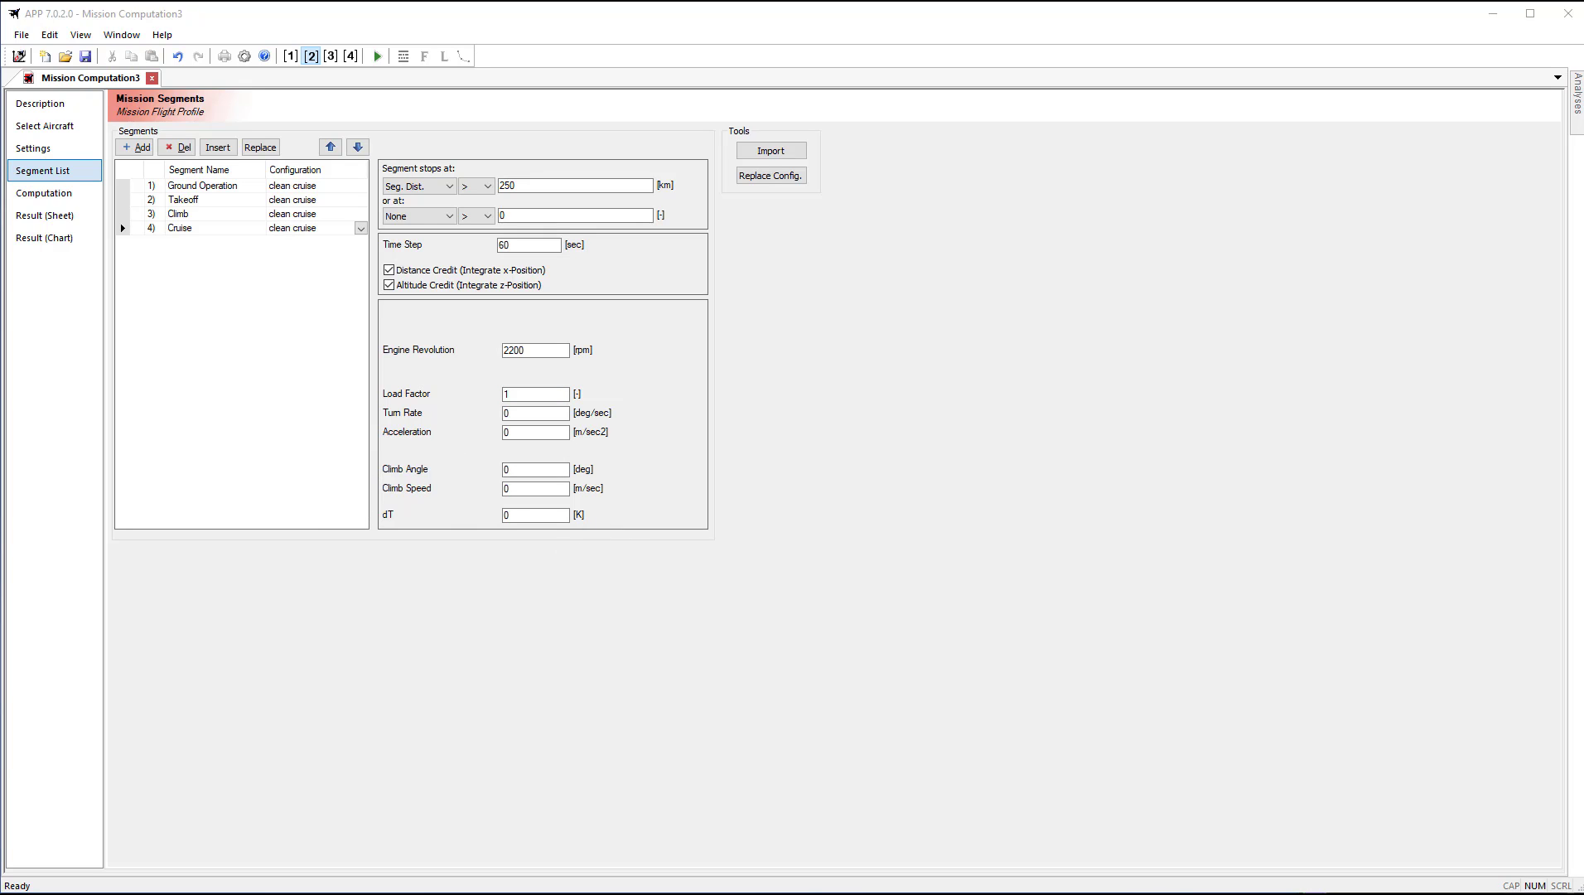
Add a Descent segment after the Cruise segment in the mission's segment list
{"action": "left_click", "coordinate": [139, 152]}
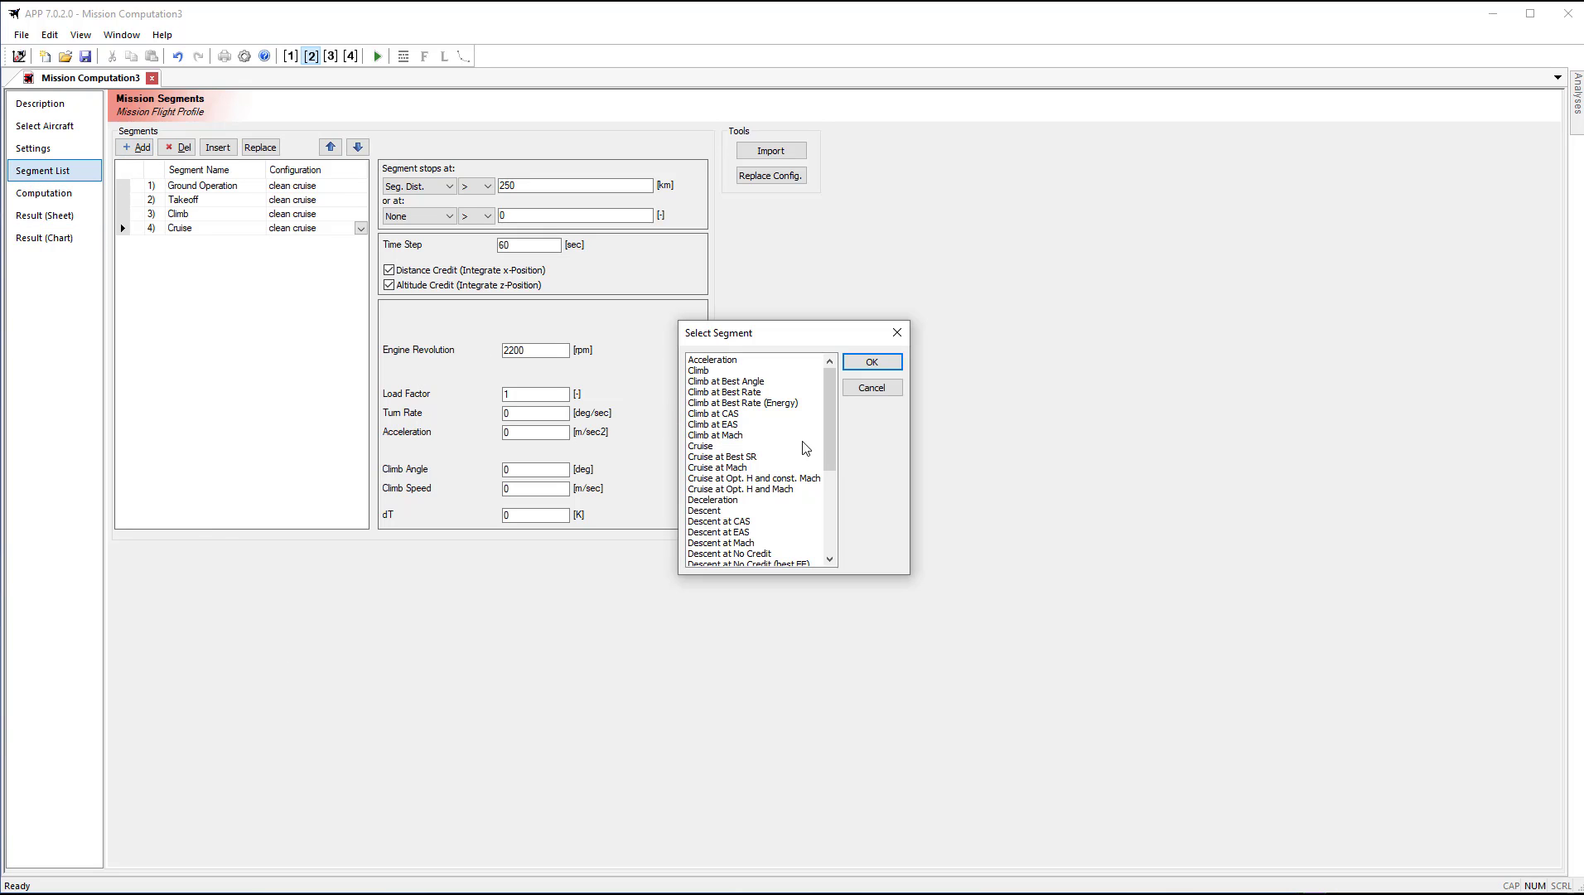
{"action": "scroll", "coordinate": [804, 459], "scroll_direction": "down", "scroll_amount": 3}
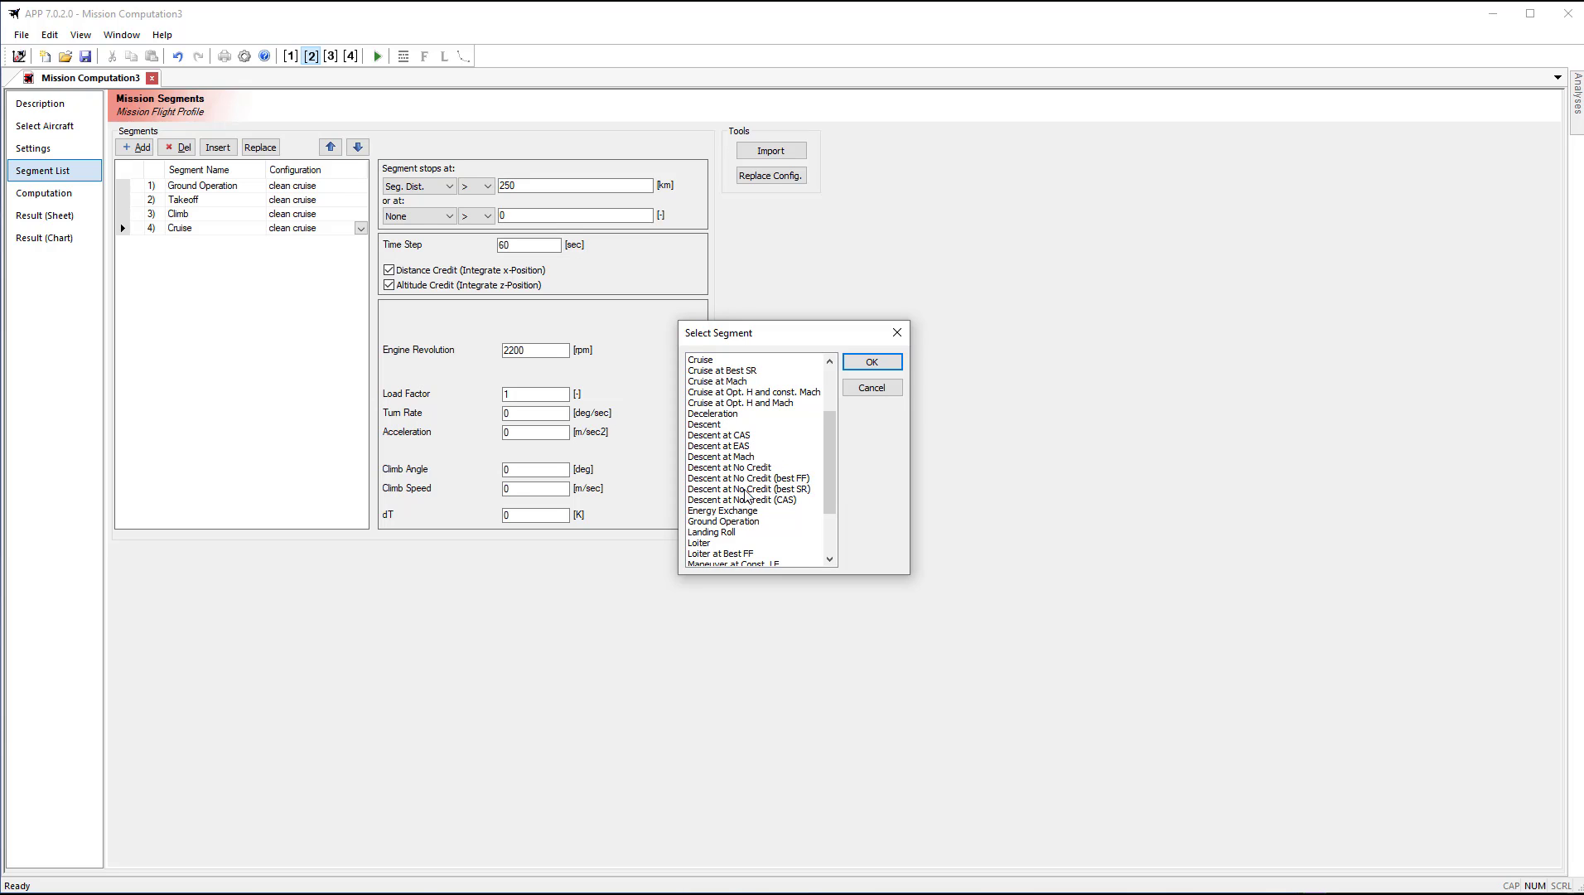
{"action": "left_click", "coordinate": [710, 425]}
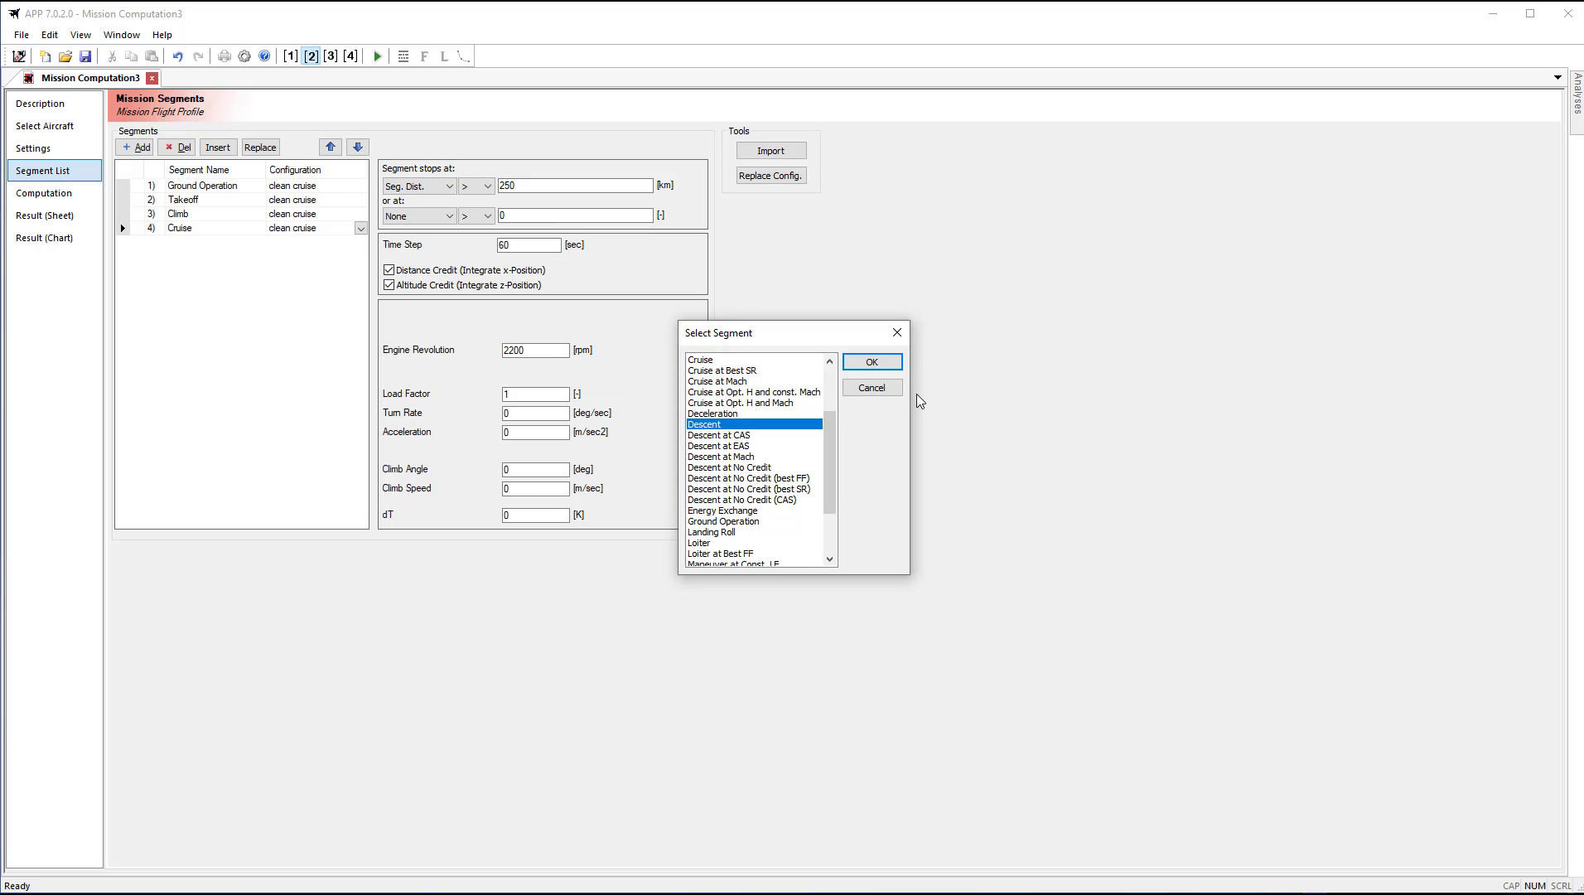
{"action": "left_click", "coordinate": [871, 362]}
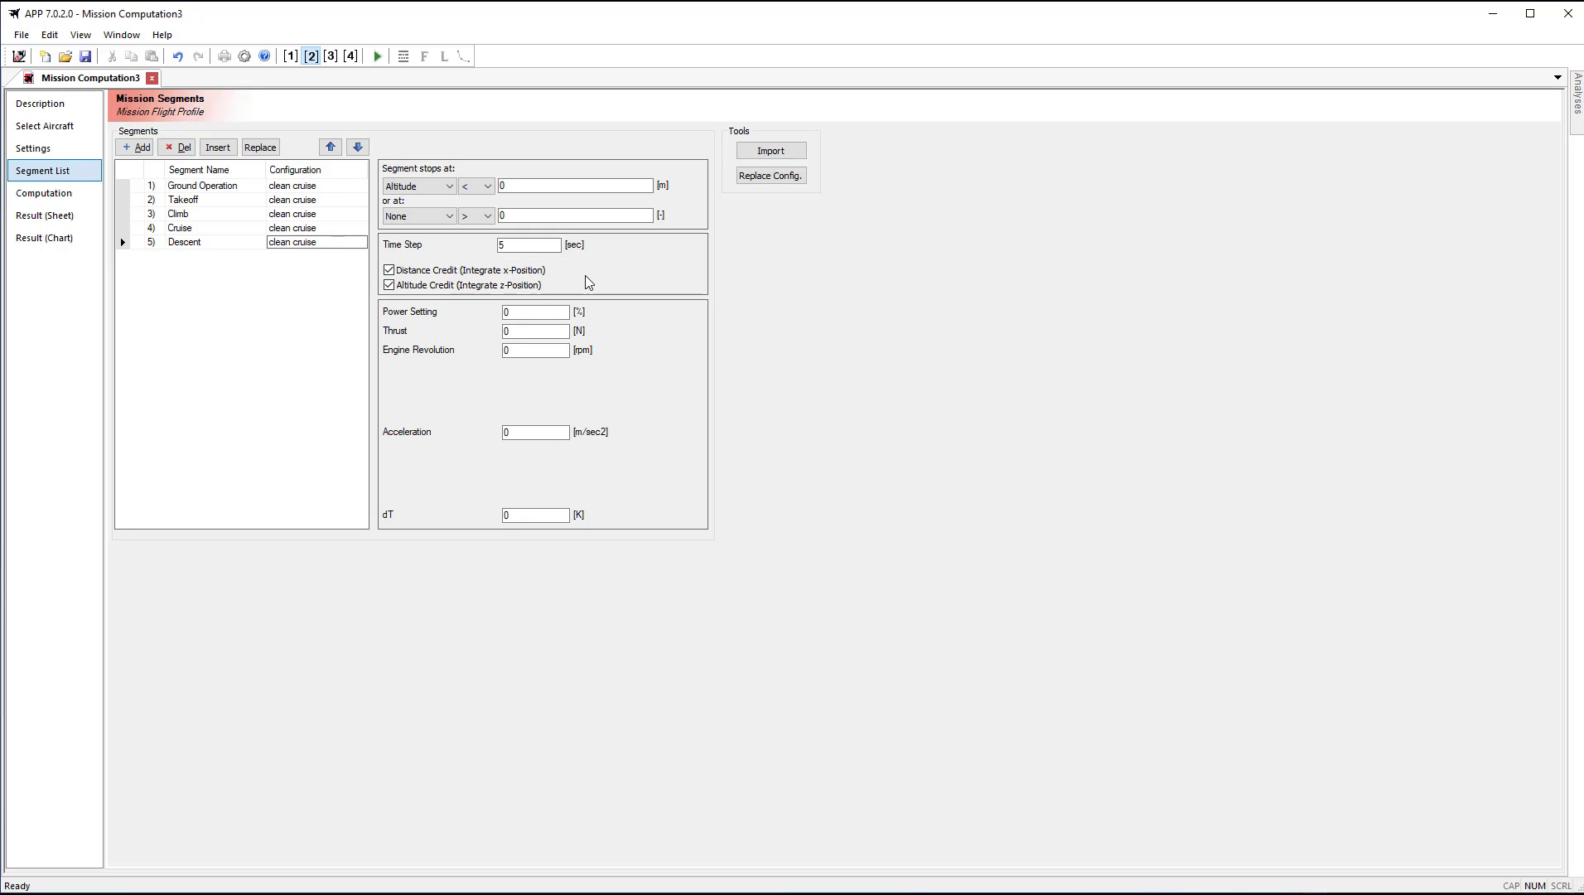
Set the Descent segment's power setting to 15 % and its engine revolution to 1400 rpm
{"action": "key", "text": "Tab"}
{"action": "left_click", "coordinate": [507, 350]}
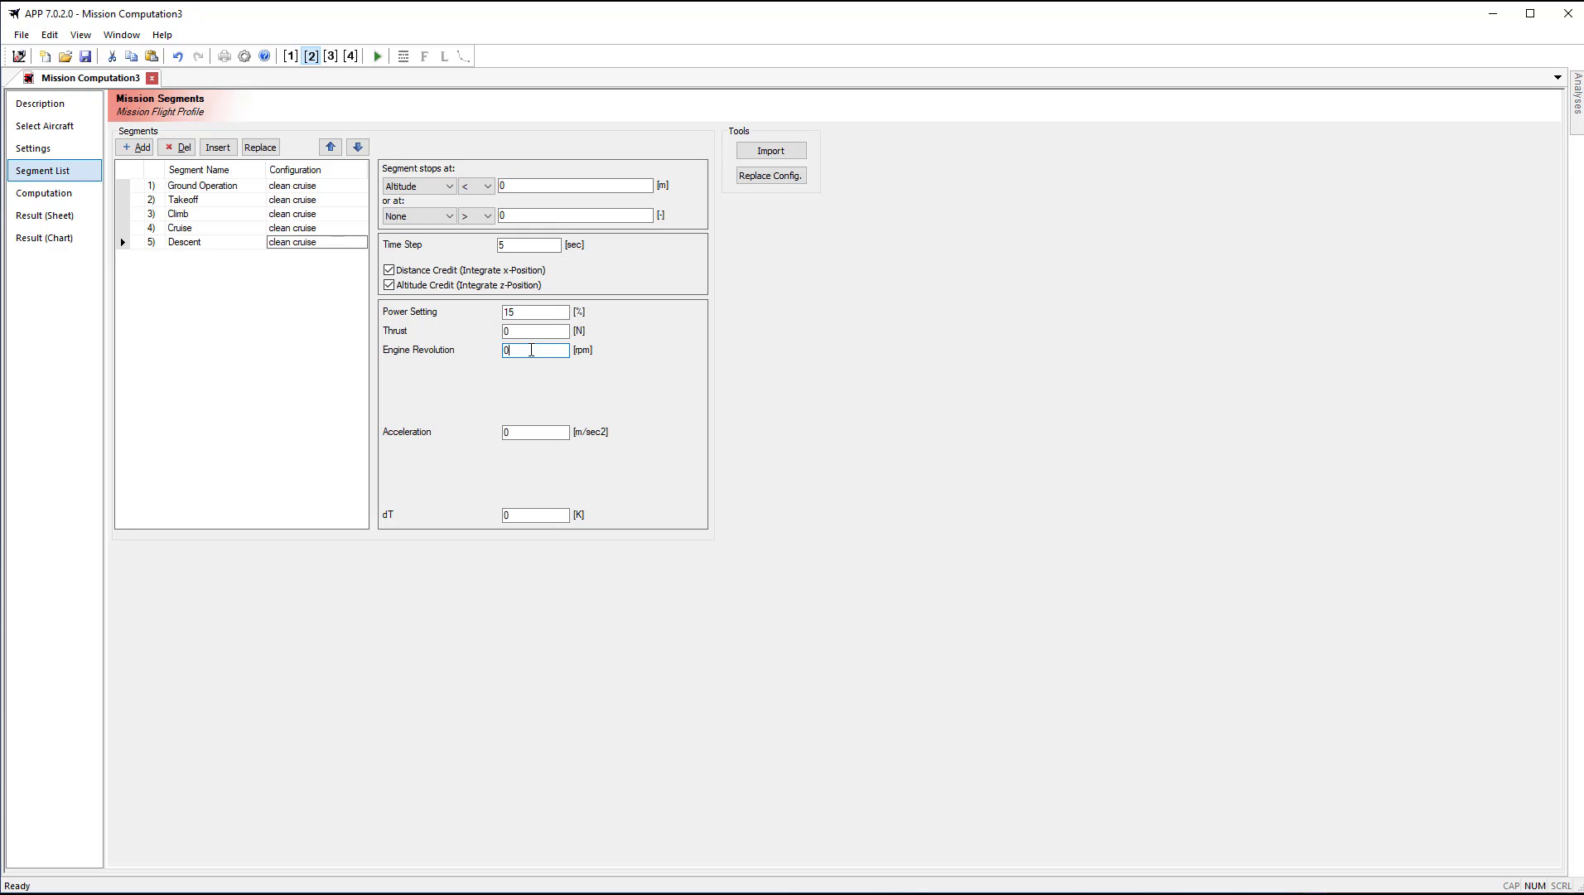
{"action": "type", "text": "1400"}
{"action": "key", "text": "Return"}
Add a Landing Roll segment after the Descent segment in the mission's segment list
{"action": "left_click", "coordinate": [139, 147]}
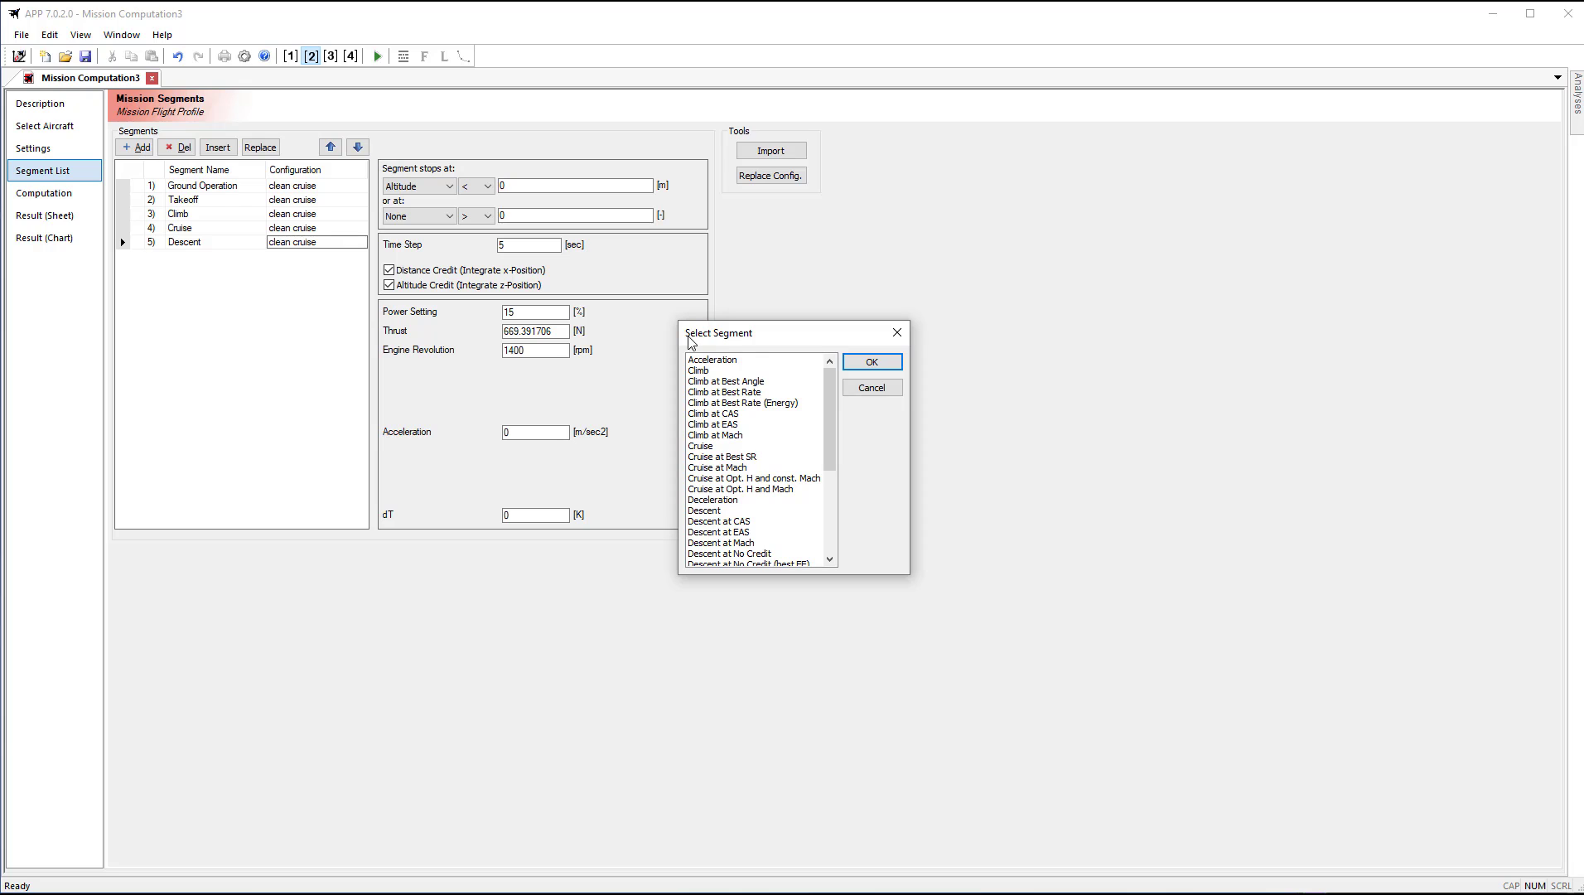
{"action": "left_click_drag", "start_coordinate": [829, 404], "coordinate": [848, 538]}
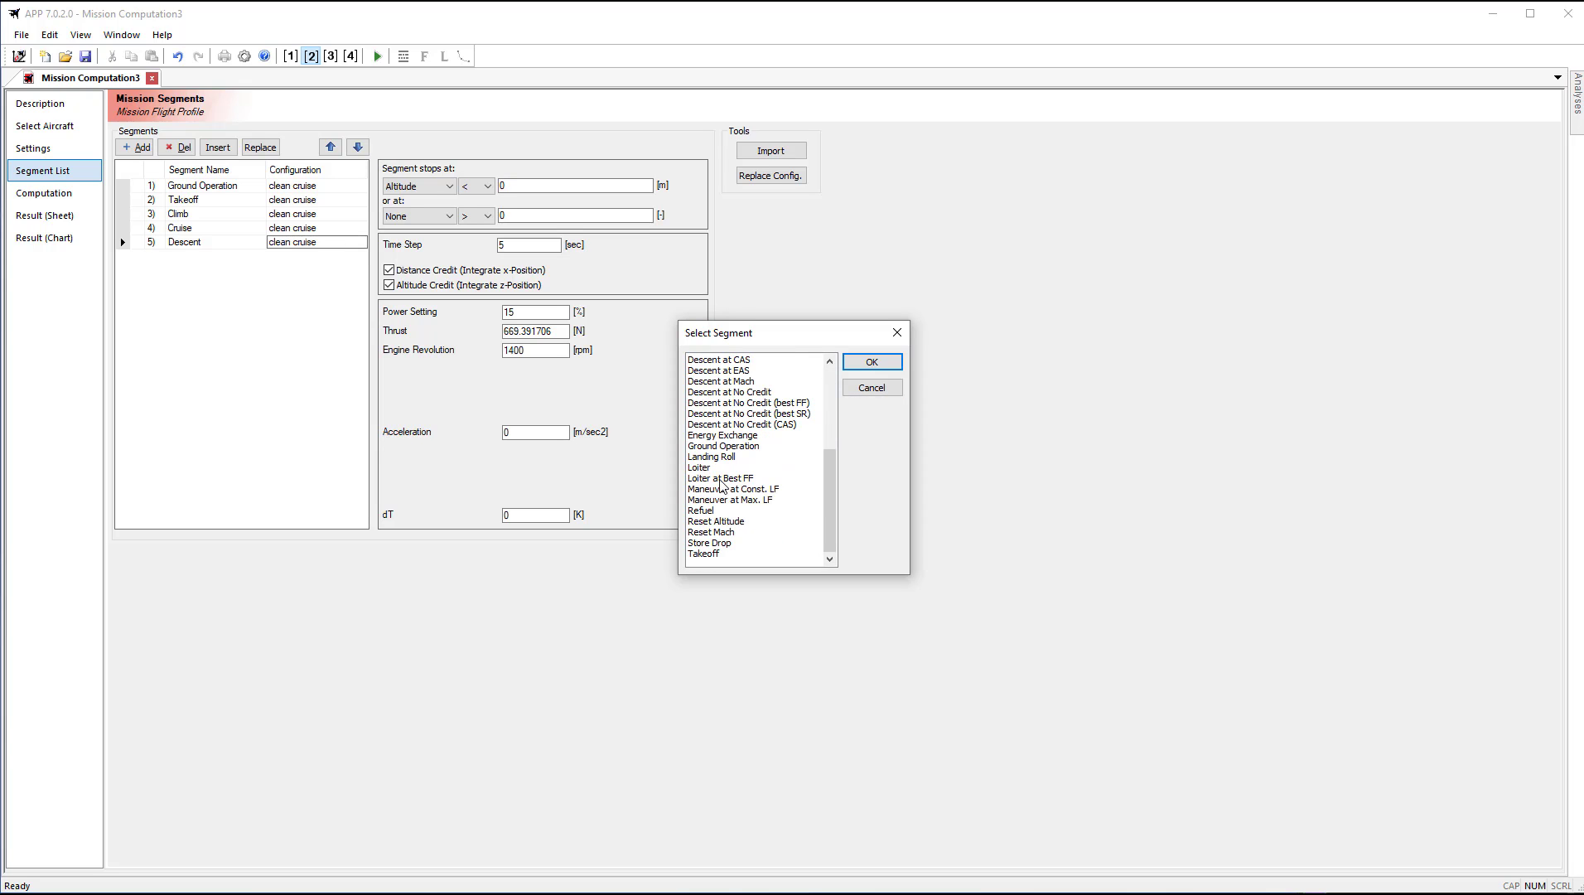
{"action": "left_click", "coordinate": [710, 456]}
{"action": "left_click", "coordinate": [872, 362]}
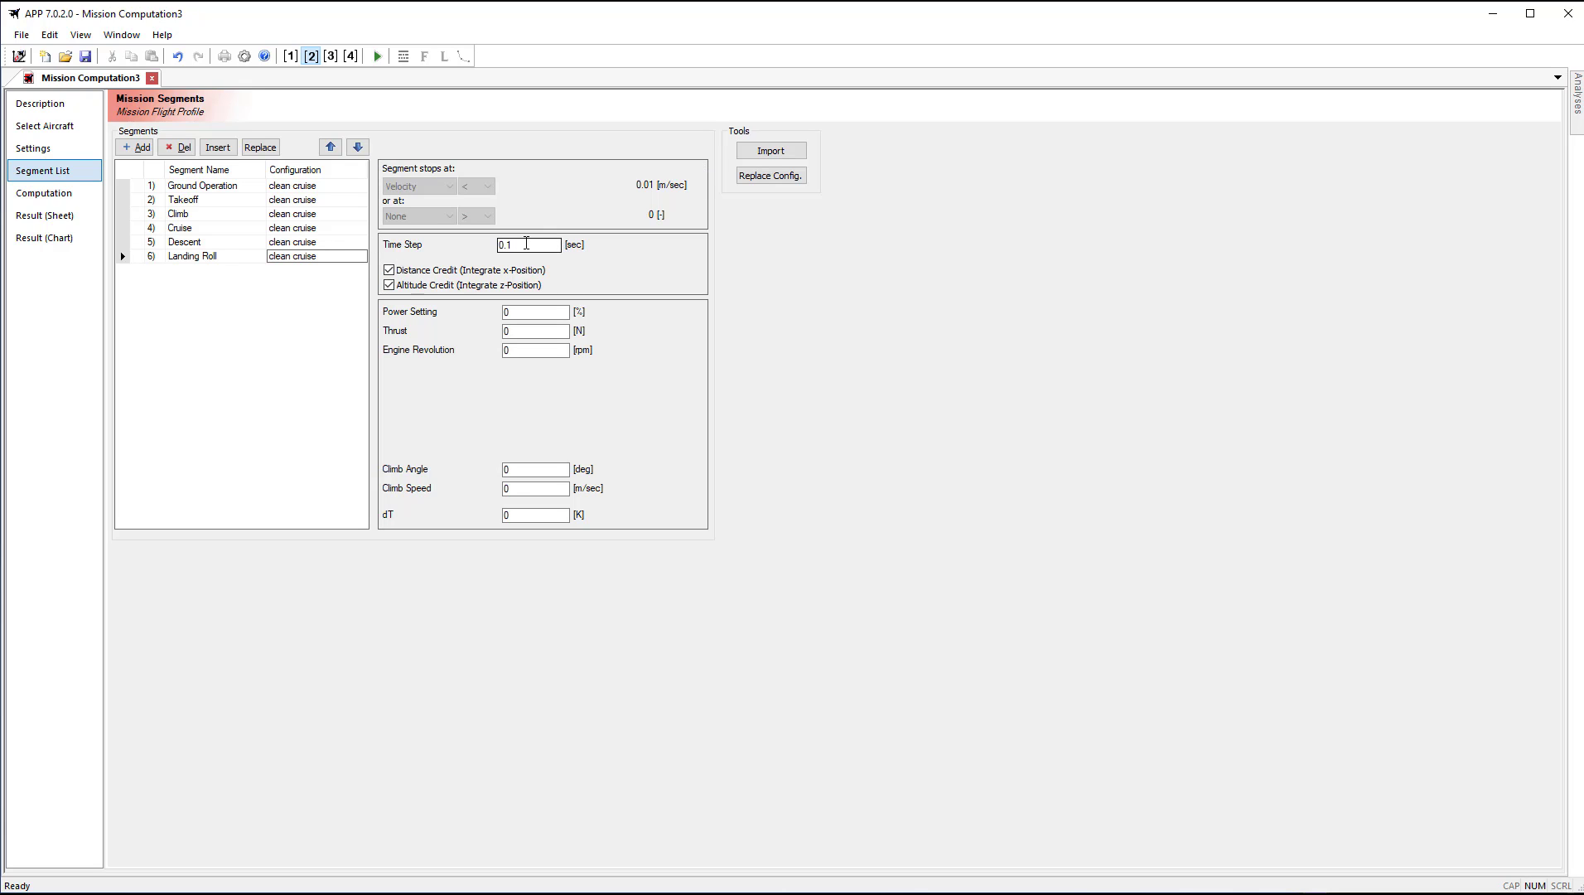
Set the Landing Roll segment's engine revolution to 1200 rpm
{"action": "left_click_drag", "start_coordinate": [522, 245], "coordinate": [491, 248]}
{"action": "left_click", "coordinate": [550, 246]}
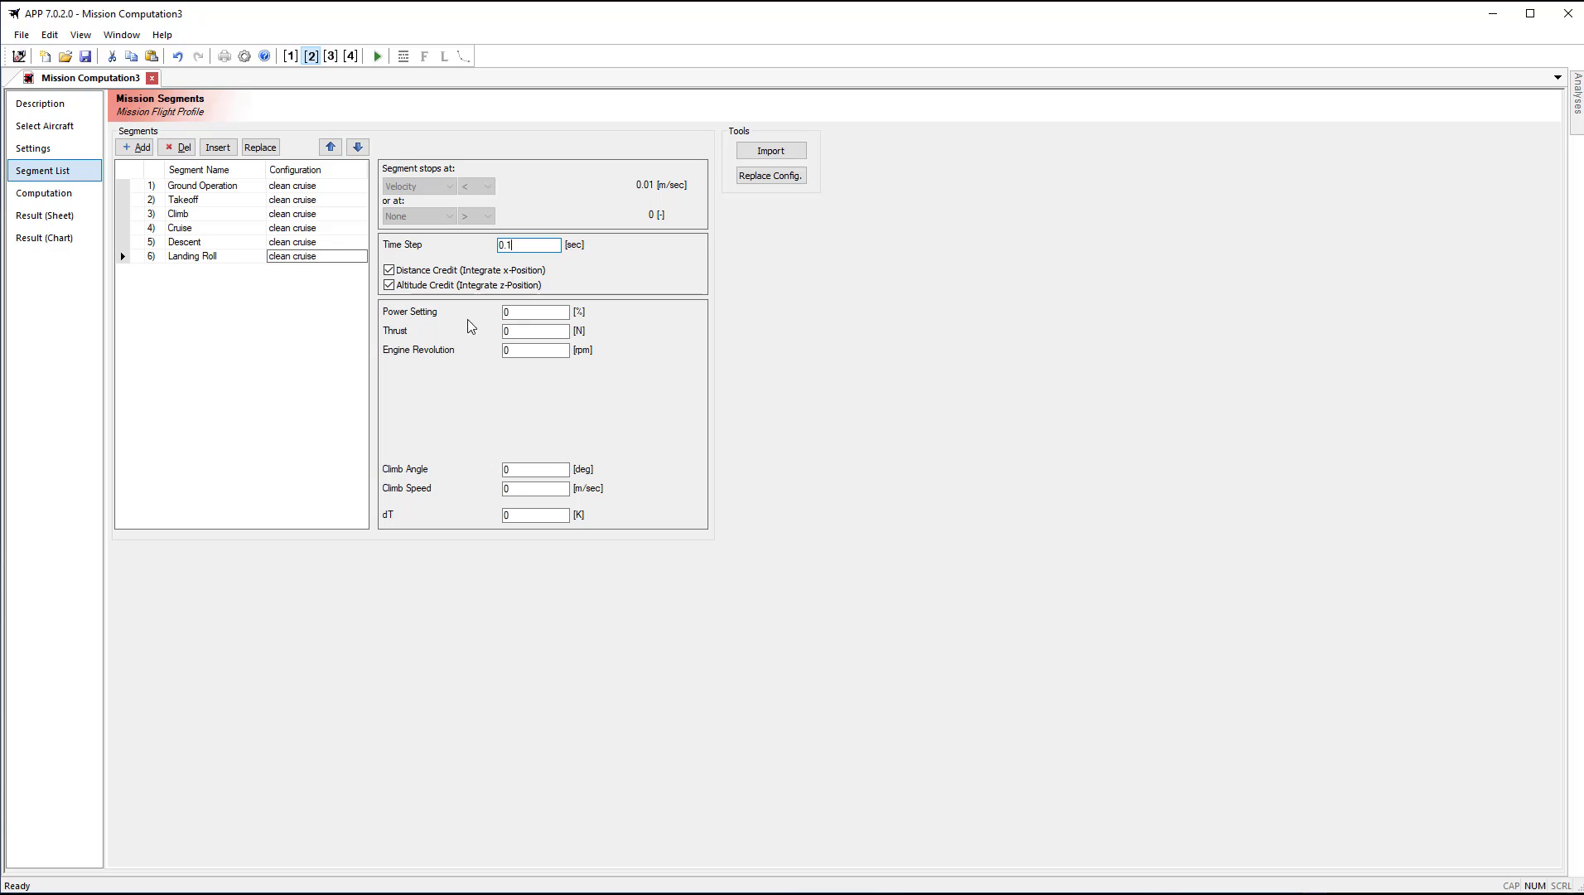
{"action": "key", "text": "Tab"}
{"action": "key", "text": "Tab"}
{"action": "key", "text": "Tab"}
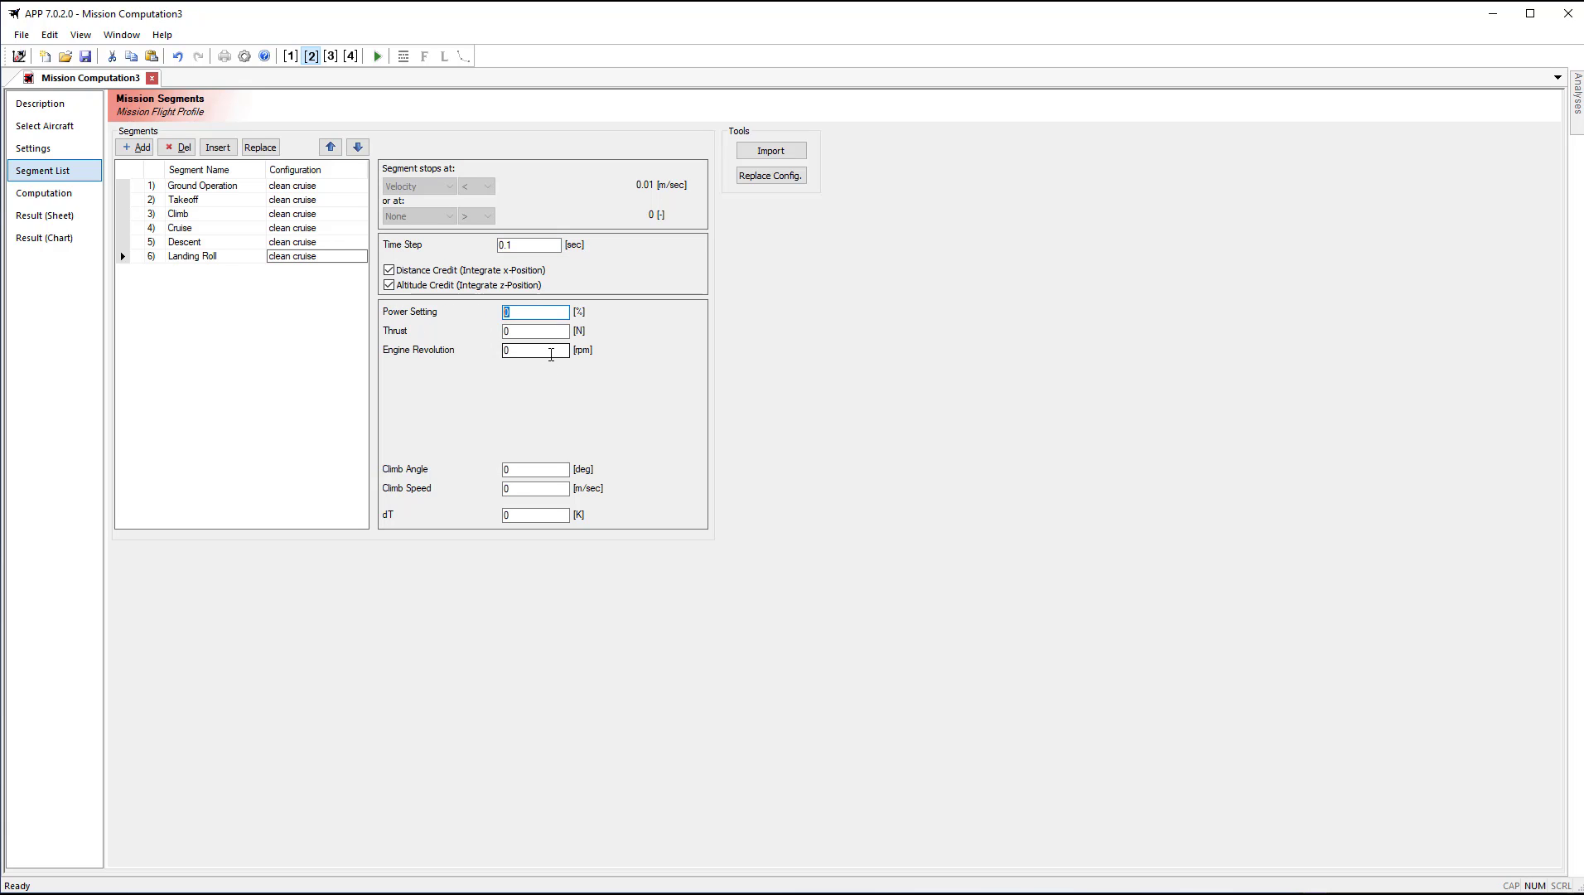
{"action": "type", "text": "1200"}
{"action": "left_click", "coordinate": [519, 331]}
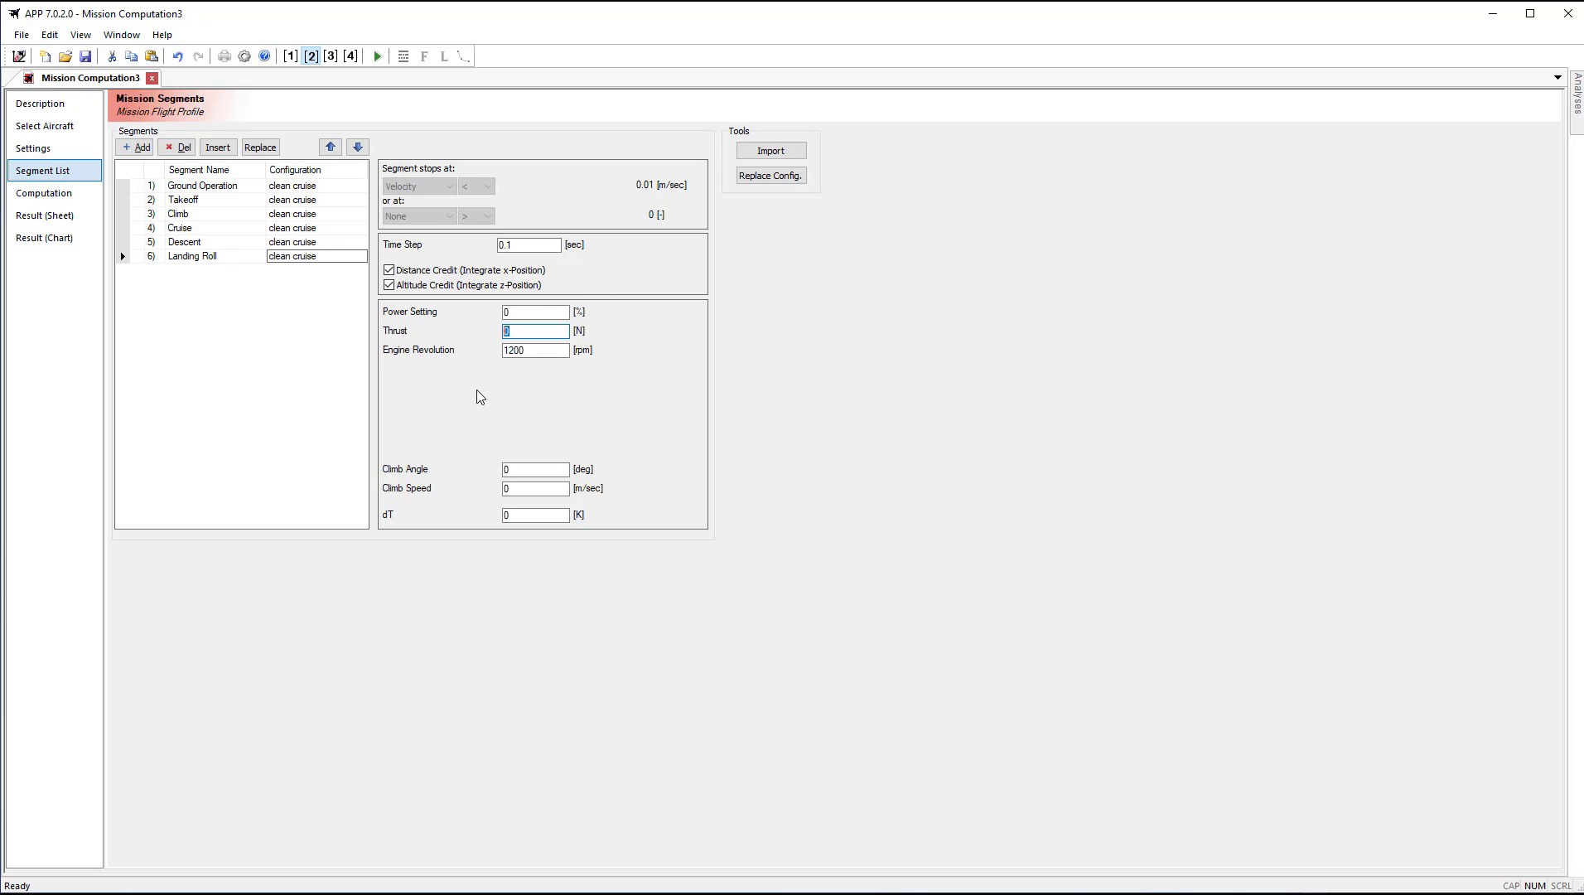
{"action": "left_click", "coordinate": [534, 515]}
{"action": "key", "text": "ctrl+z"}
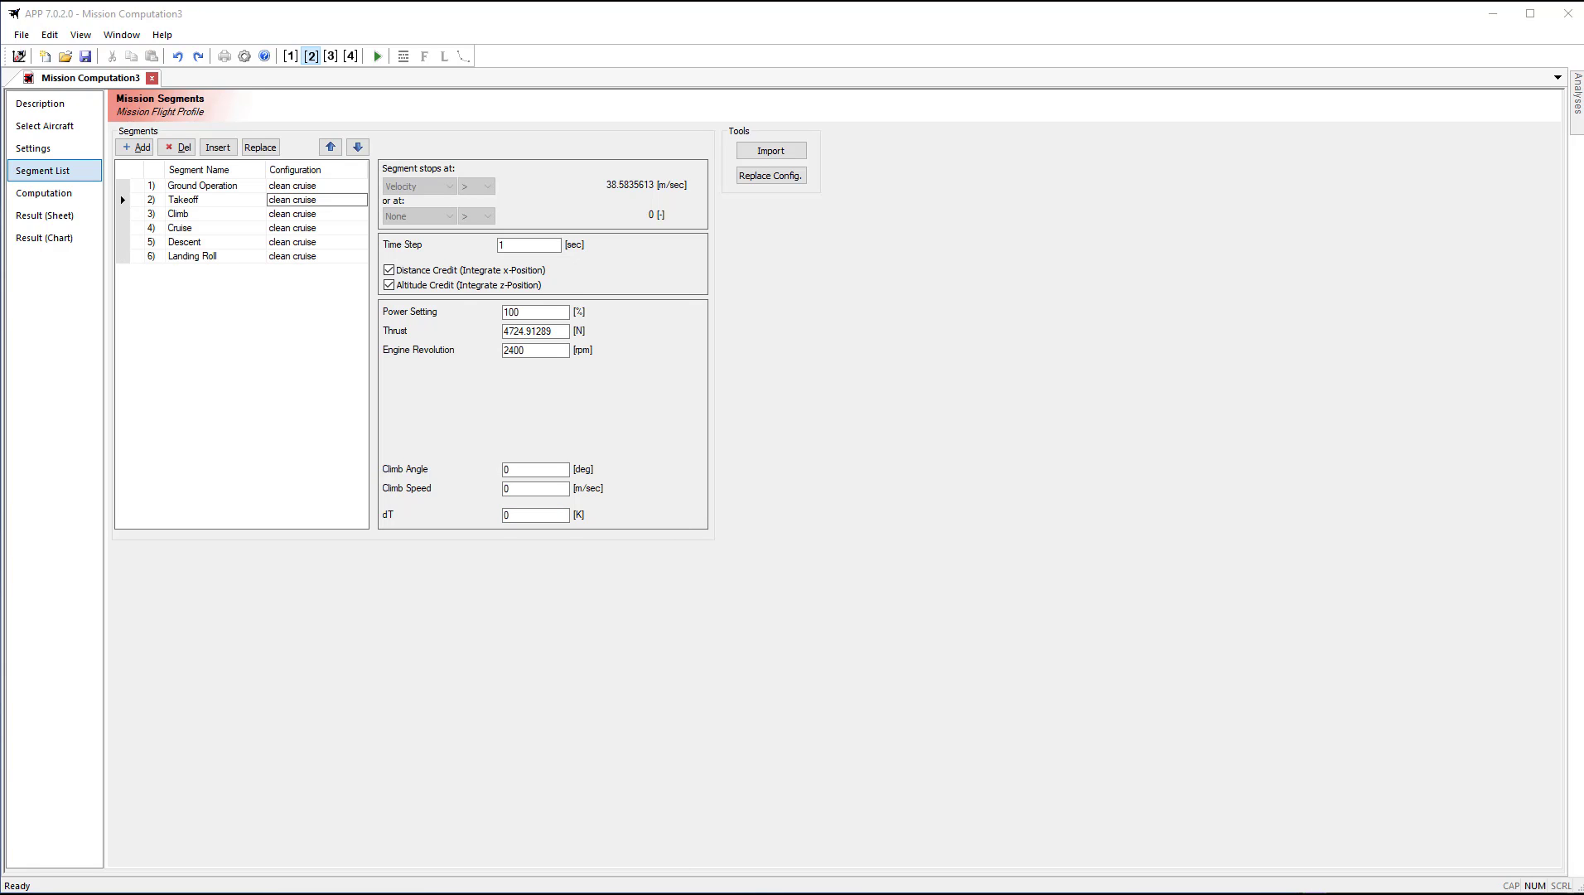
{"action": "left_click", "coordinate": [197, 256]}
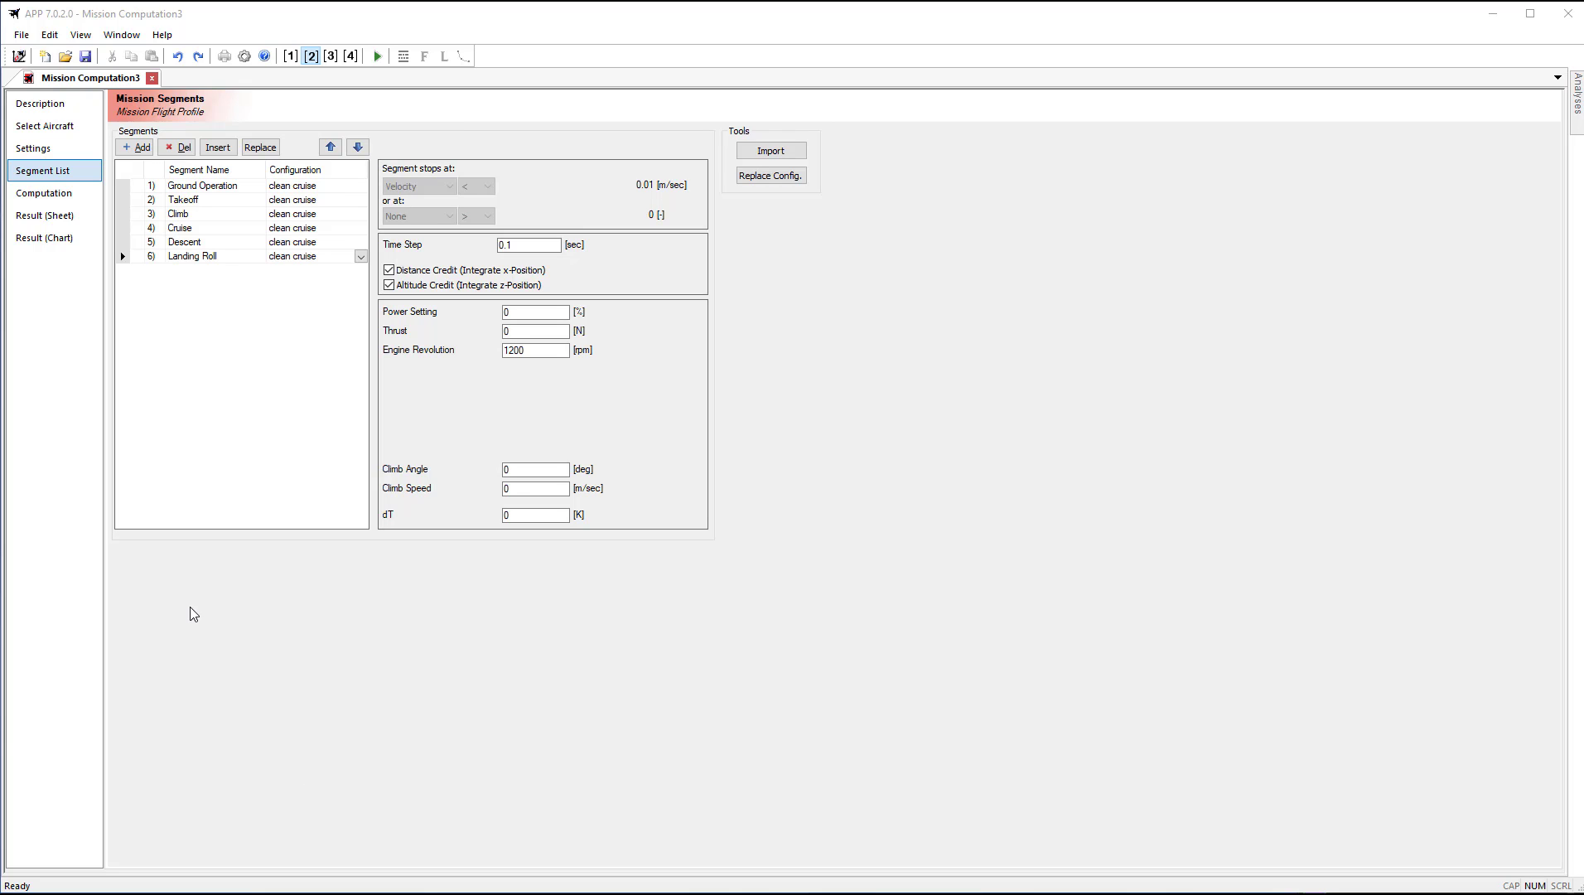
Try to run the single-mission computation without a solver target
{"action": "left_click", "coordinate": [58, 199]}
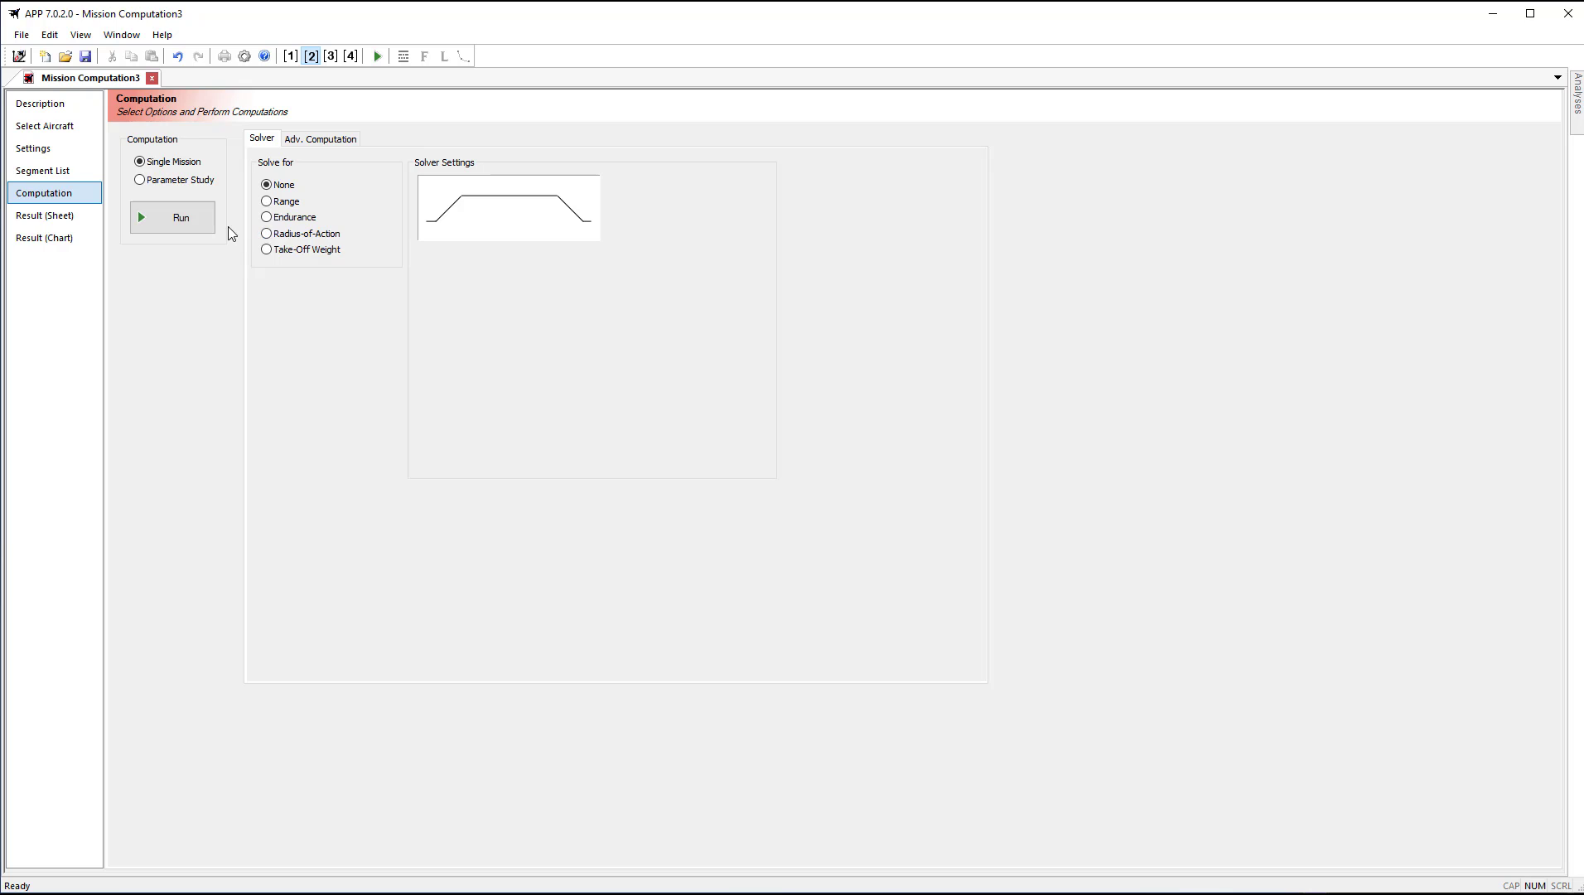
{"action": "left_click", "coordinate": [175, 222]}
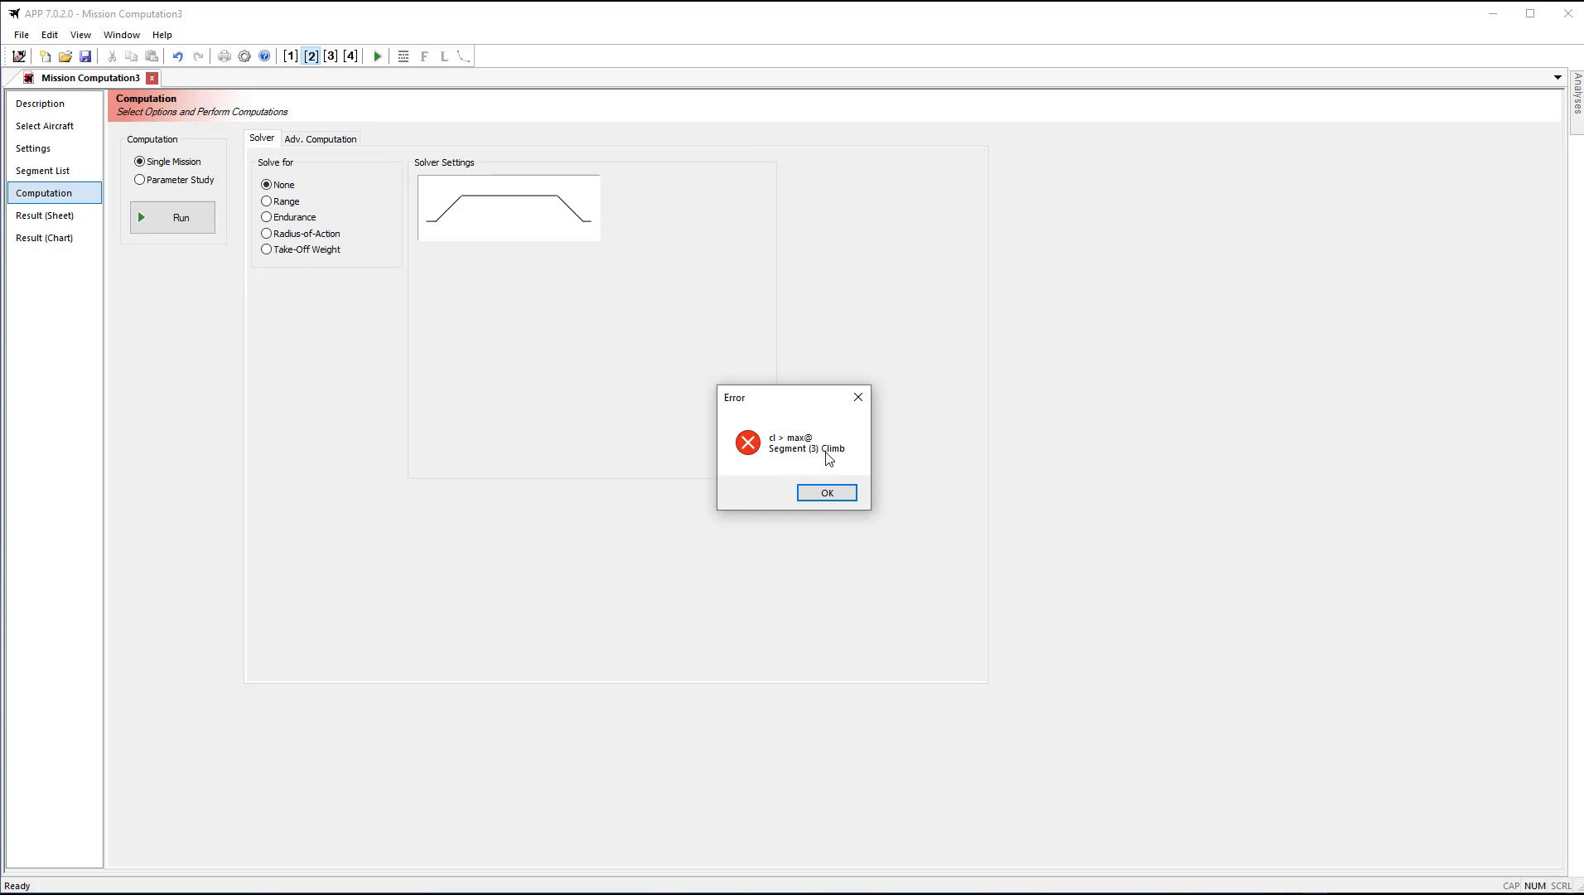
{"action": "left_click", "coordinate": [854, 494]}
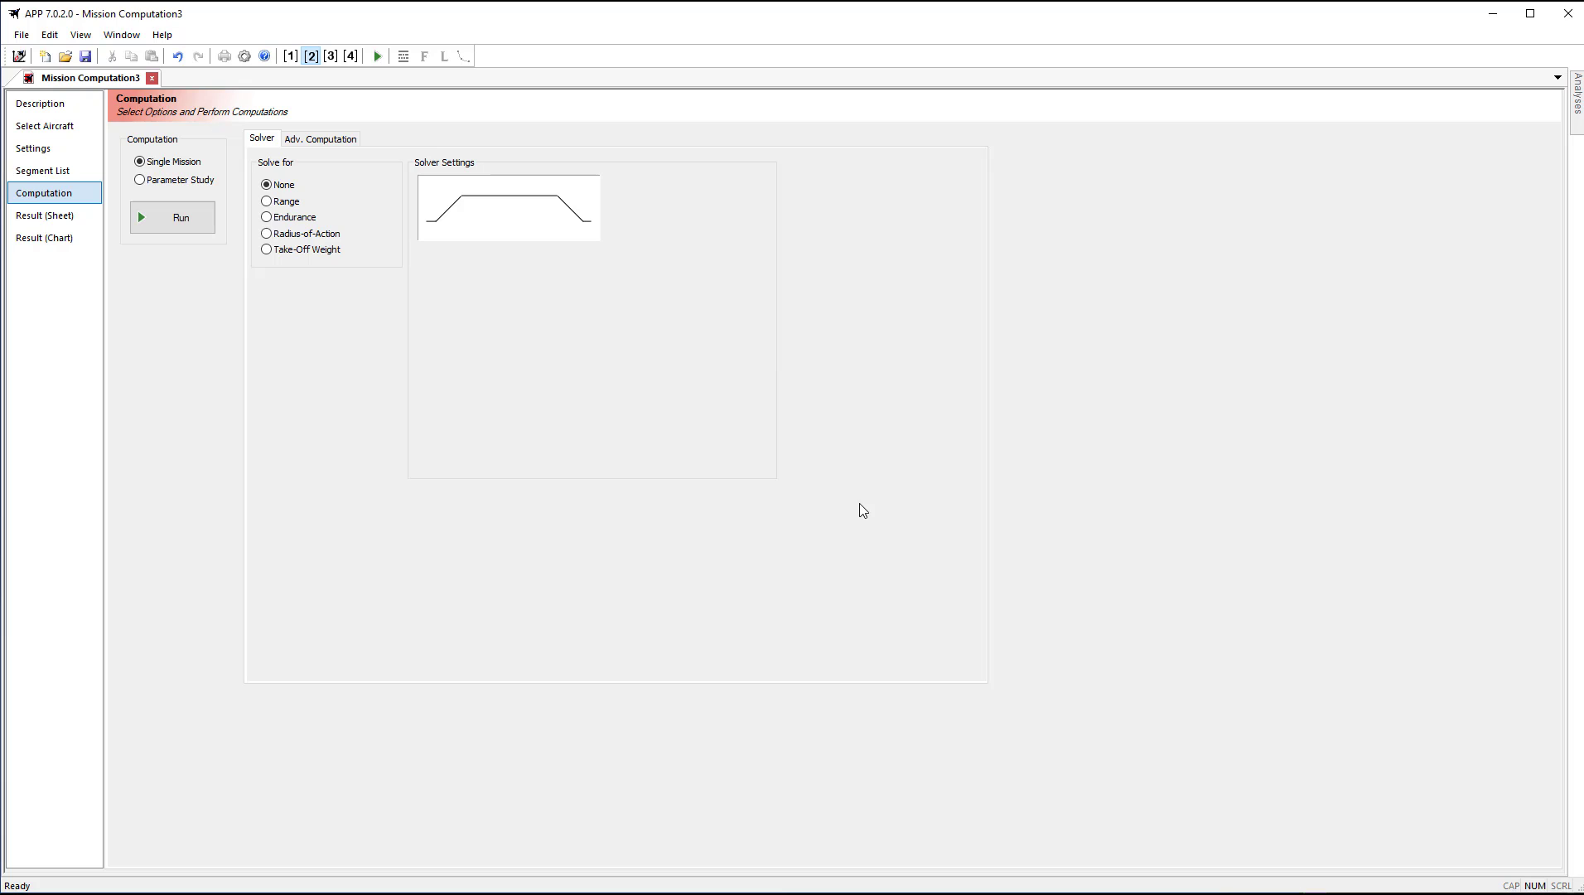
Insert an Acceleration segment between the Takeoff and Climb segments
{"action": "left_click", "coordinate": [48, 172]}
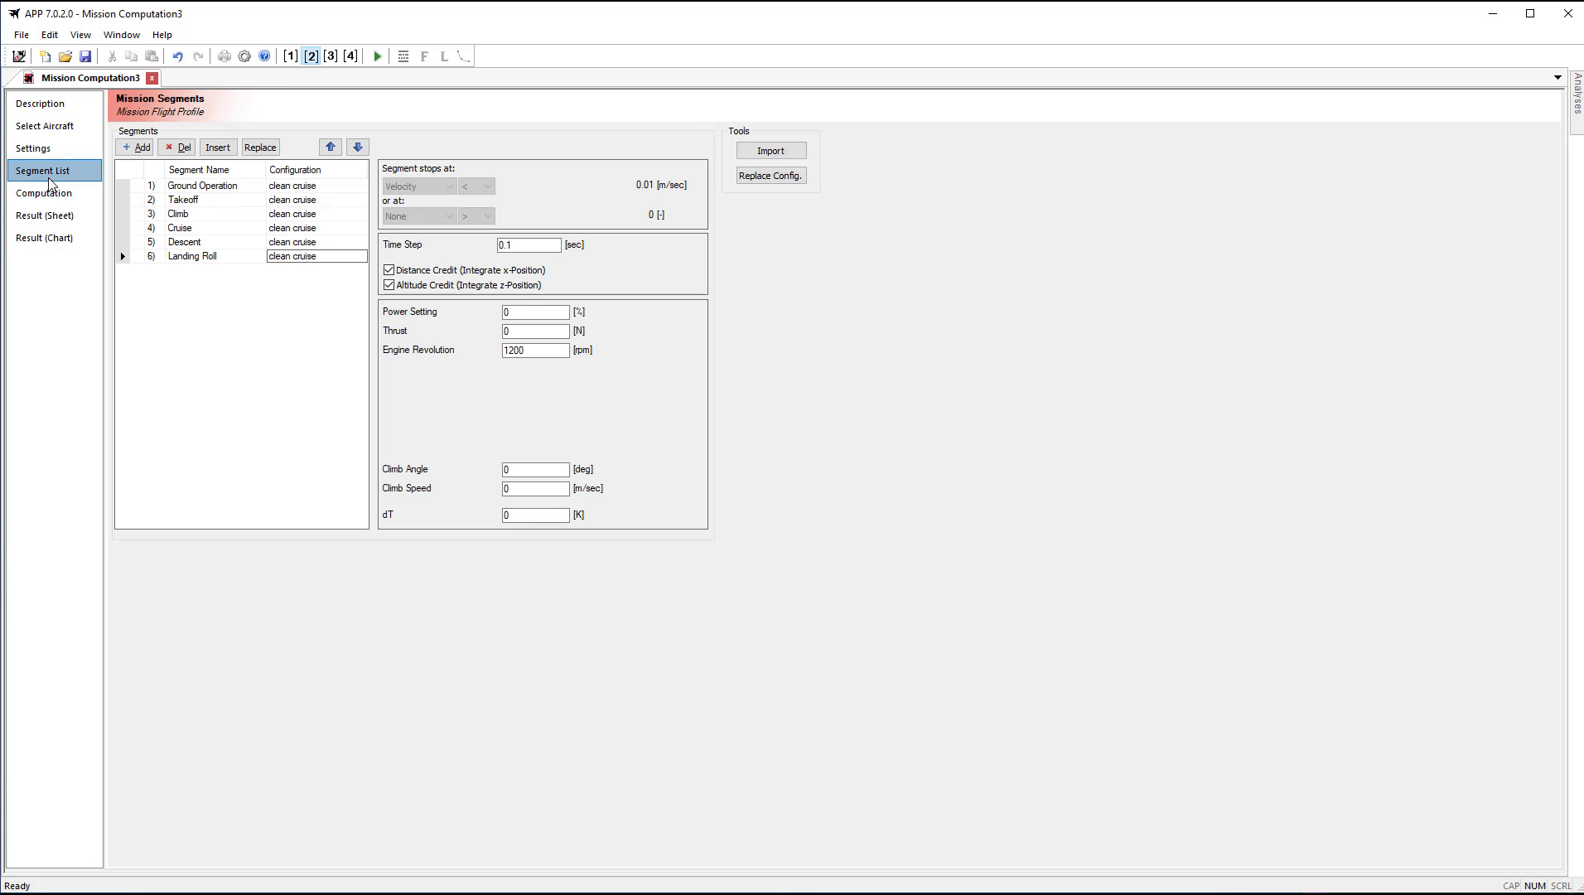
{"action": "left_click", "coordinate": [217, 203]}
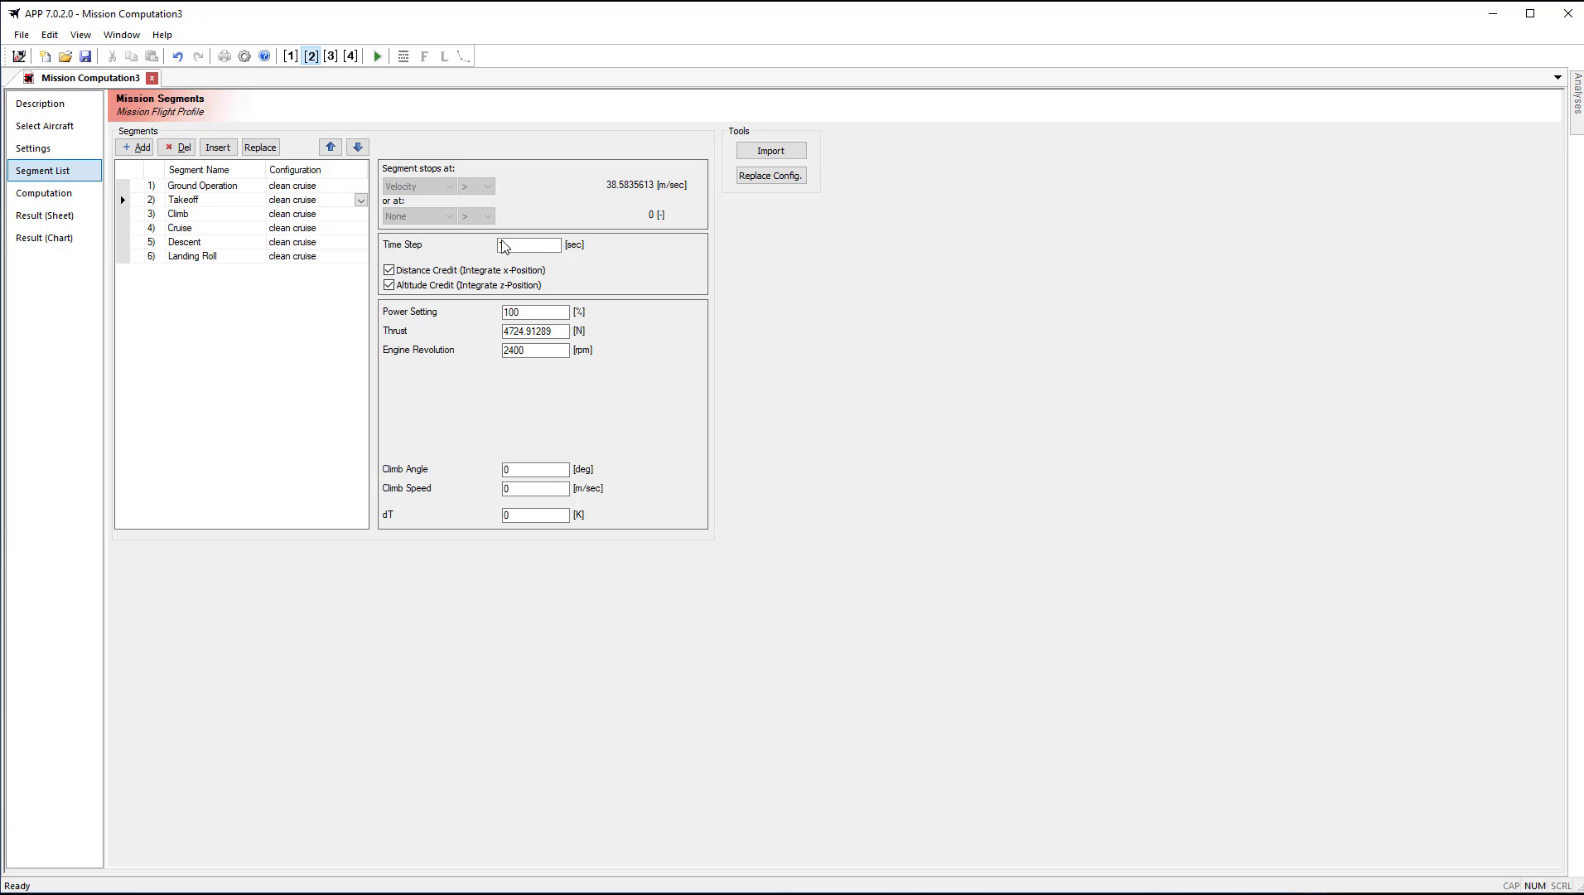
{"action": "left_click", "coordinate": [215, 214]}
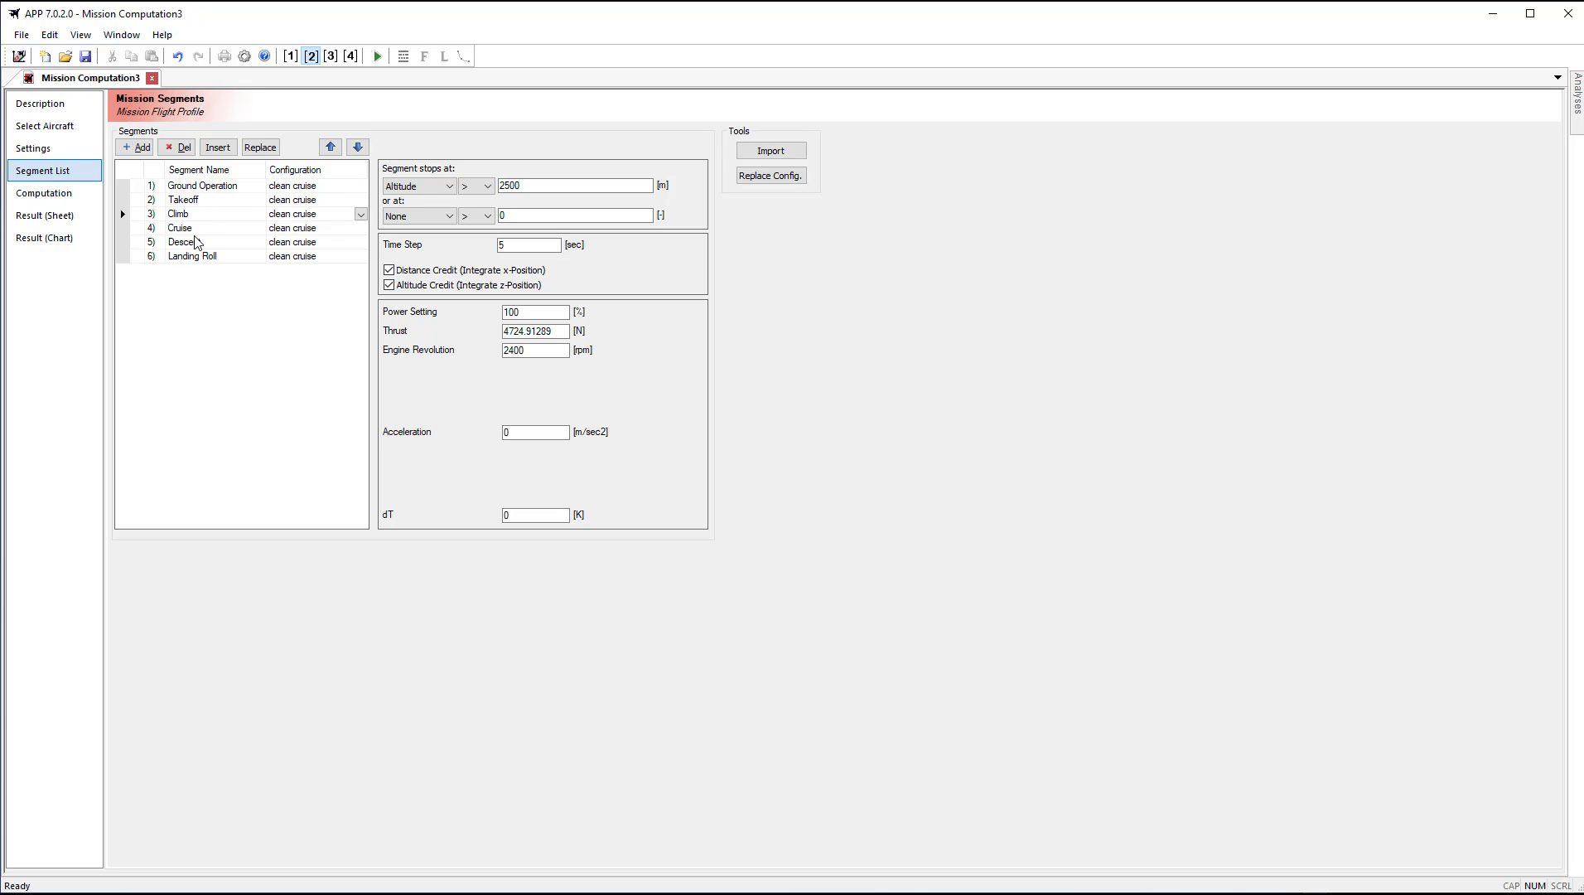
{"action": "left_click", "coordinate": [219, 149]}
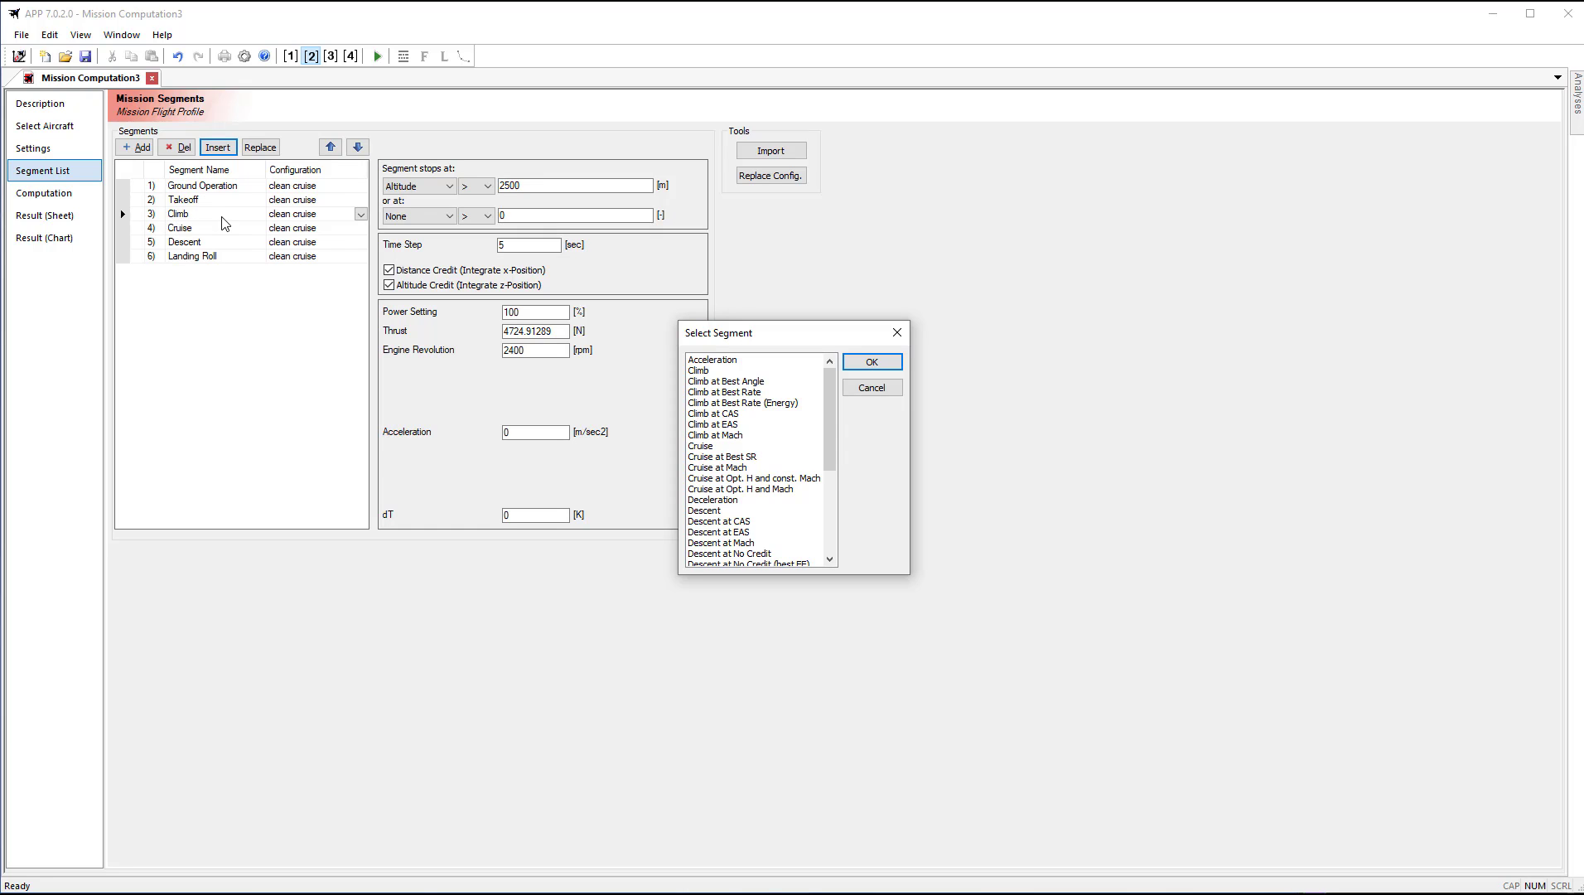
{"action": "left_click", "coordinate": [722, 360]}
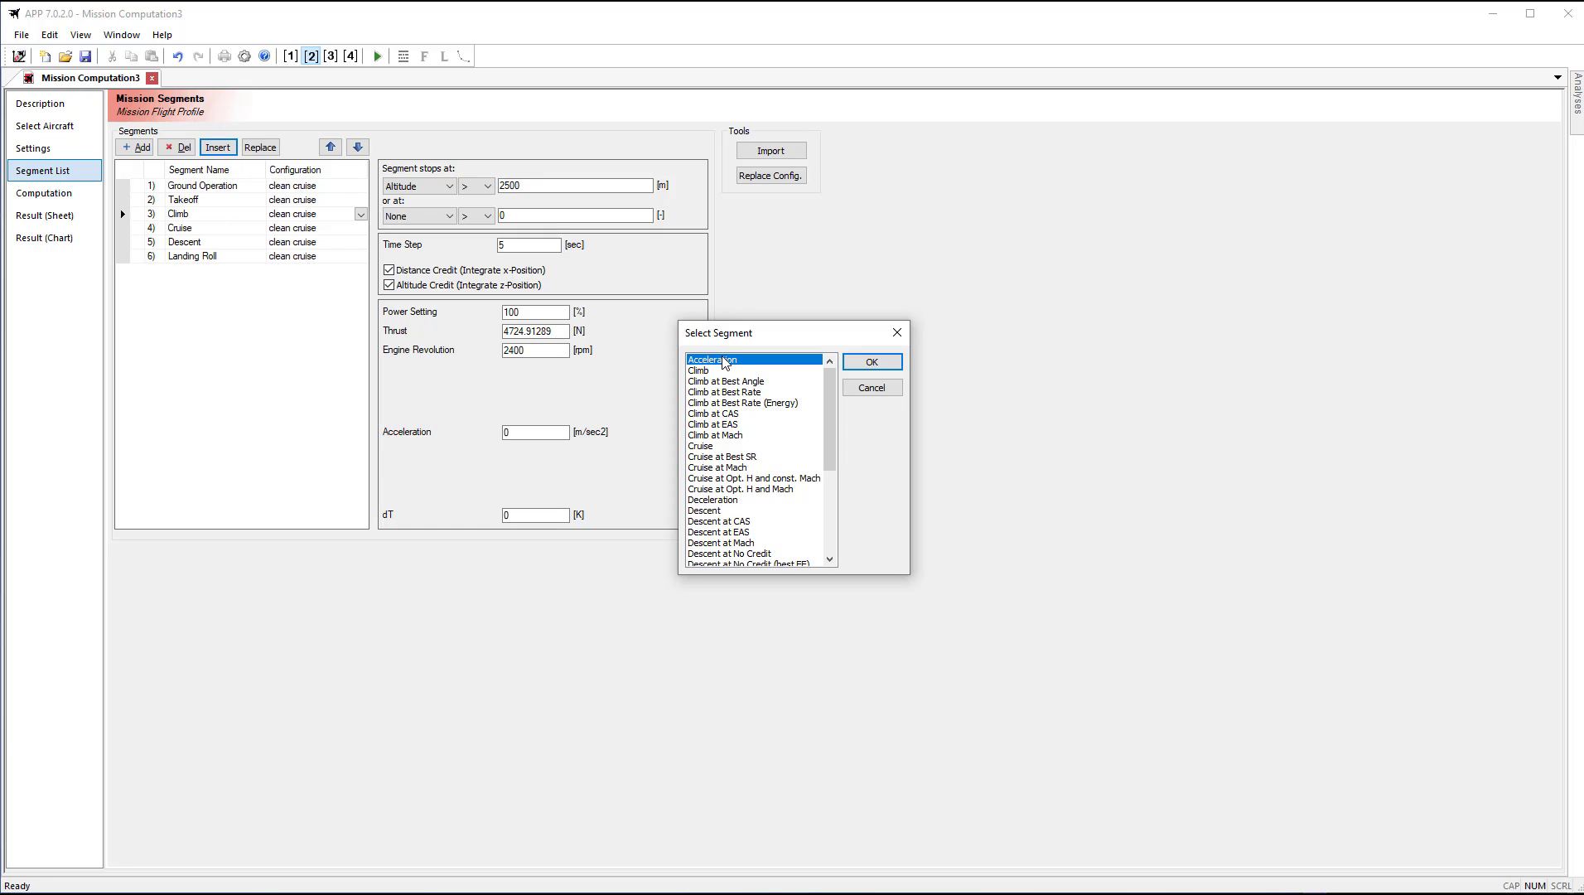
{"action": "left_click", "coordinate": [872, 362]}
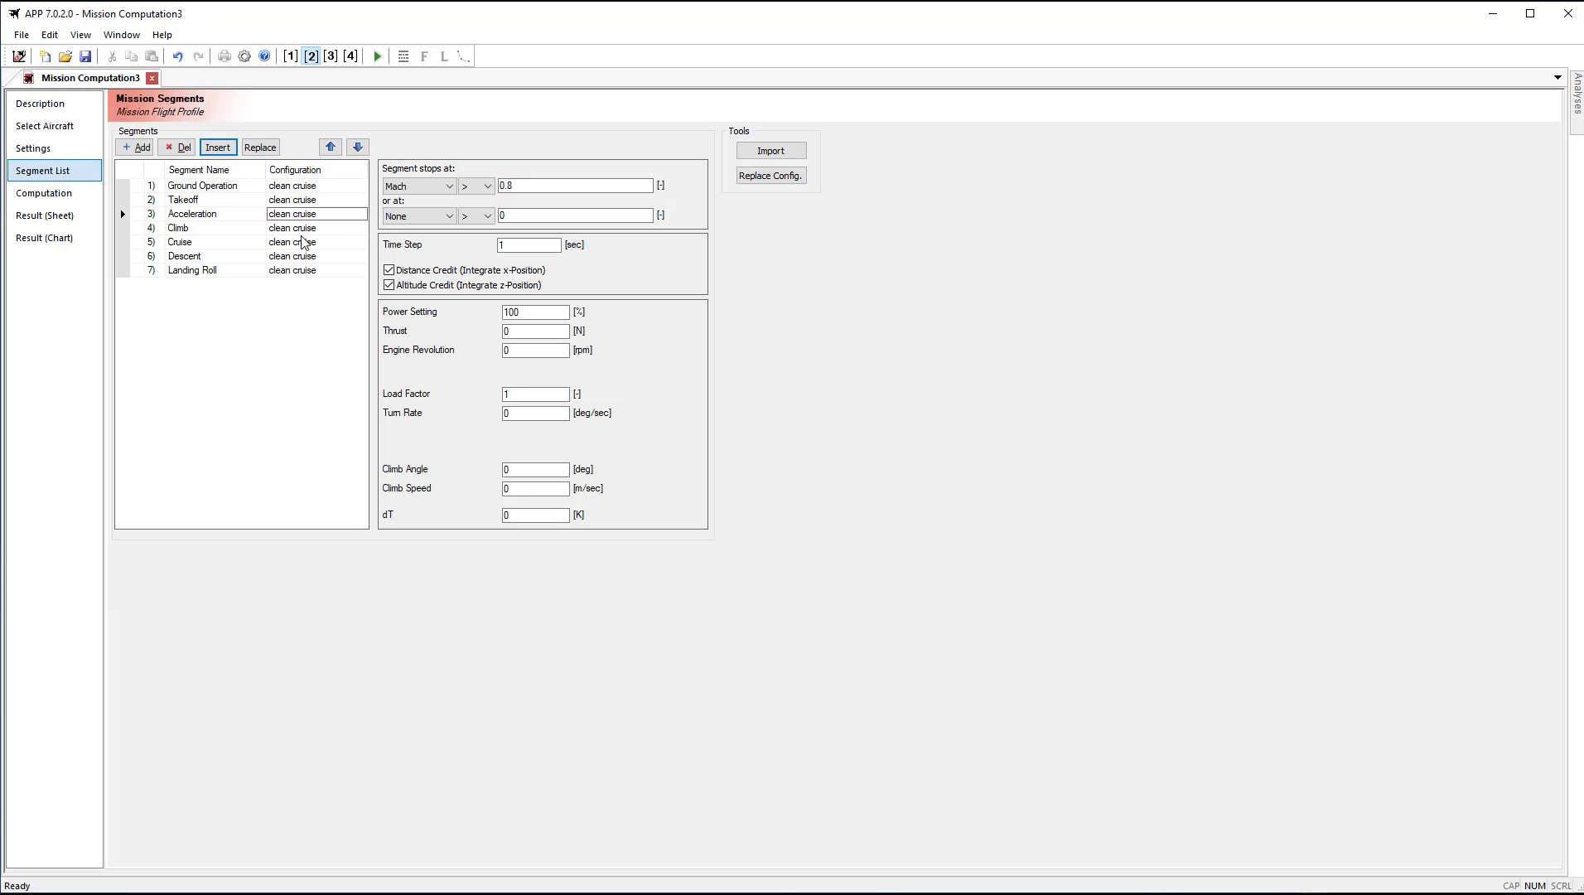
Make the Acceleration segment stop when its velocity exceeds 50 m/sec
{"action": "left_click", "coordinate": [424, 197]}
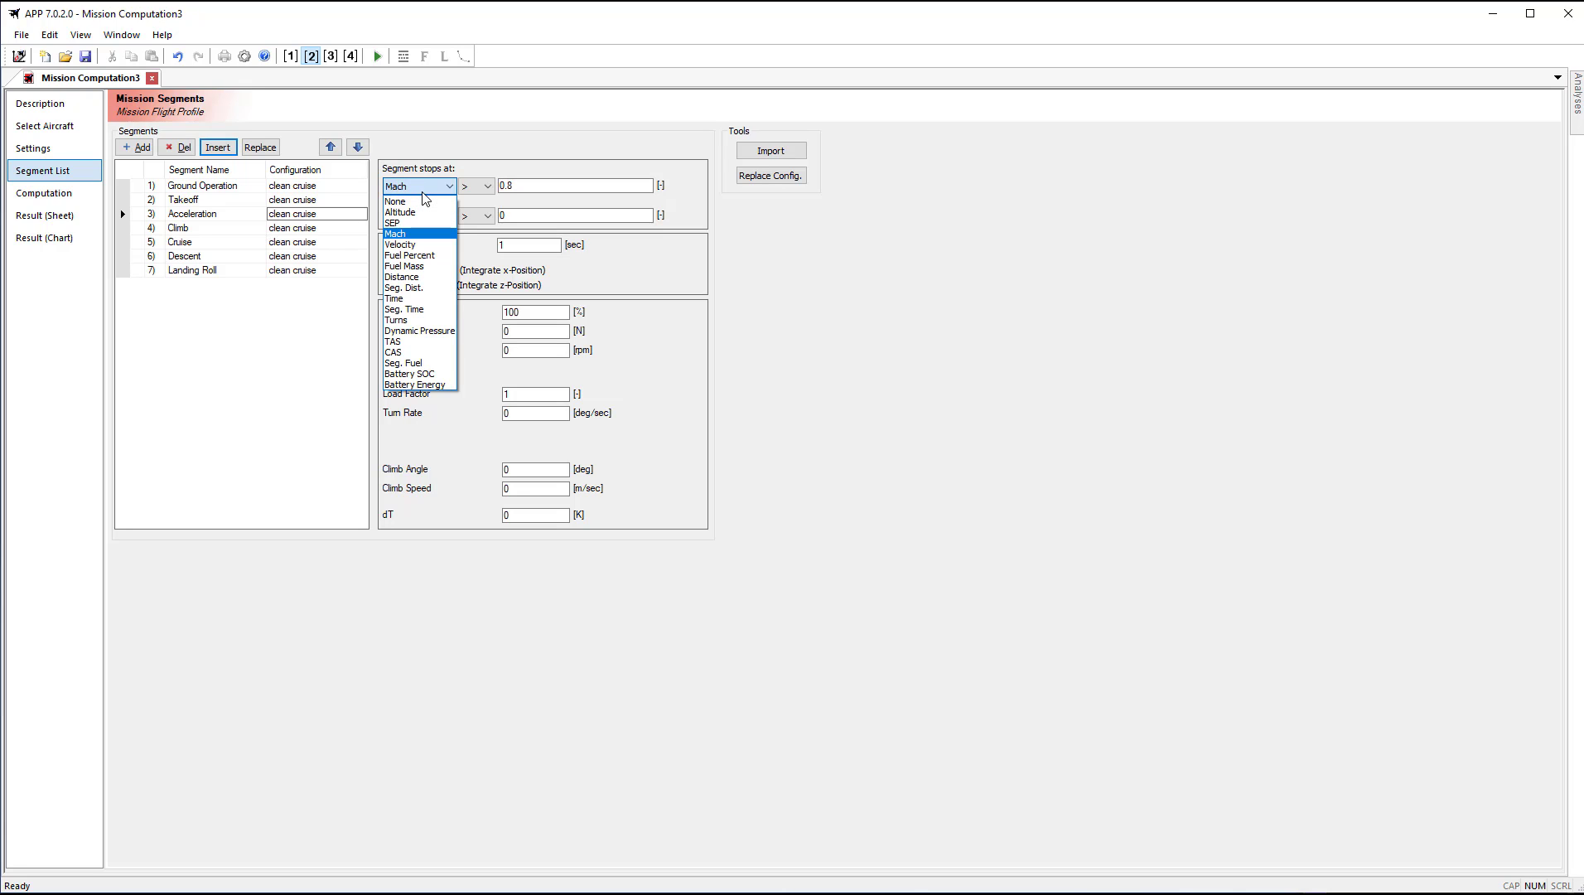
{"action": "left_click", "coordinate": [400, 245]}
{"action": "left_click", "coordinate": [526, 185]}
{"action": "left_click_drag", "start_coordinate": [526, 184], "coordinate": [489, 186]}
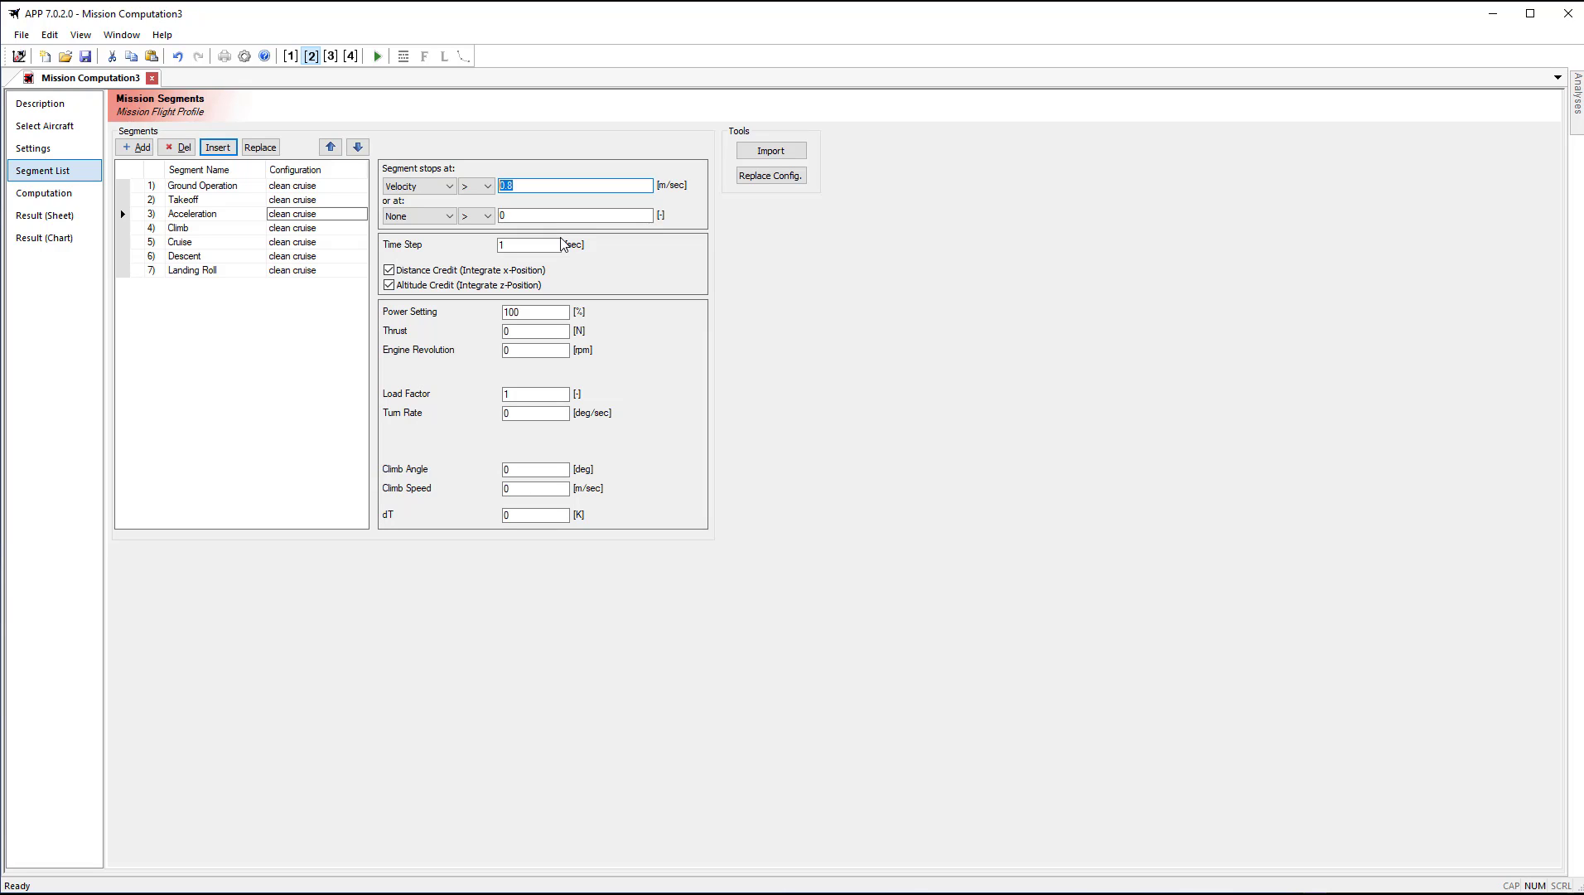
{"action": "type", "text": "50"}
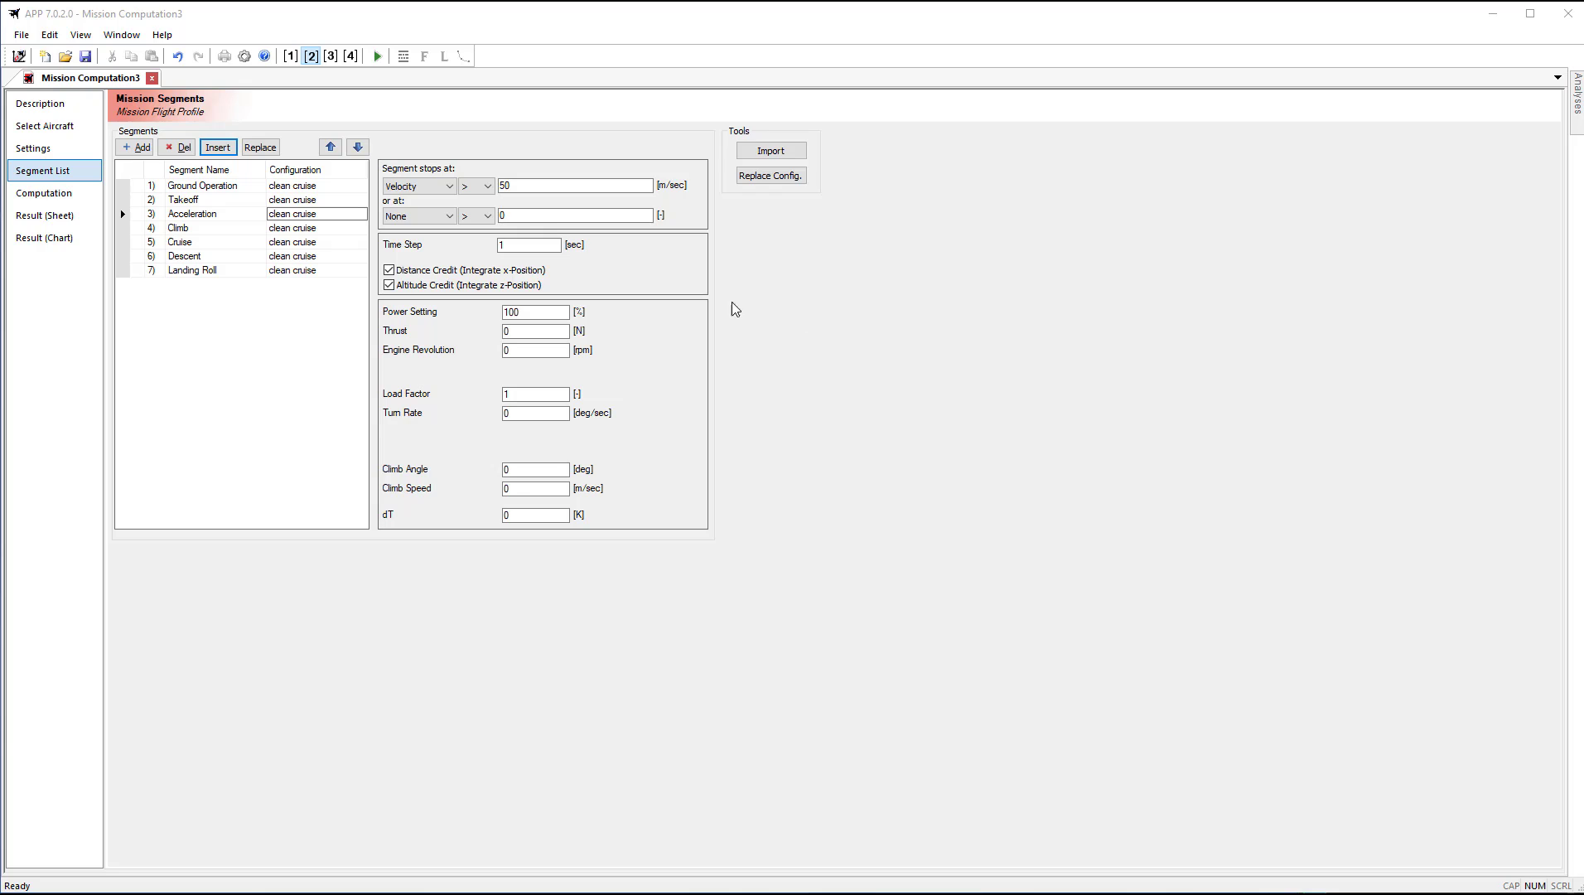
Set the Acceleration segment's engine revolution to 2400 rpm and its climb speed to 1.5 m/sec
{"action": "left_click_drag", "start_coordinate": [539, 315], "coordinate": [427, 362]}
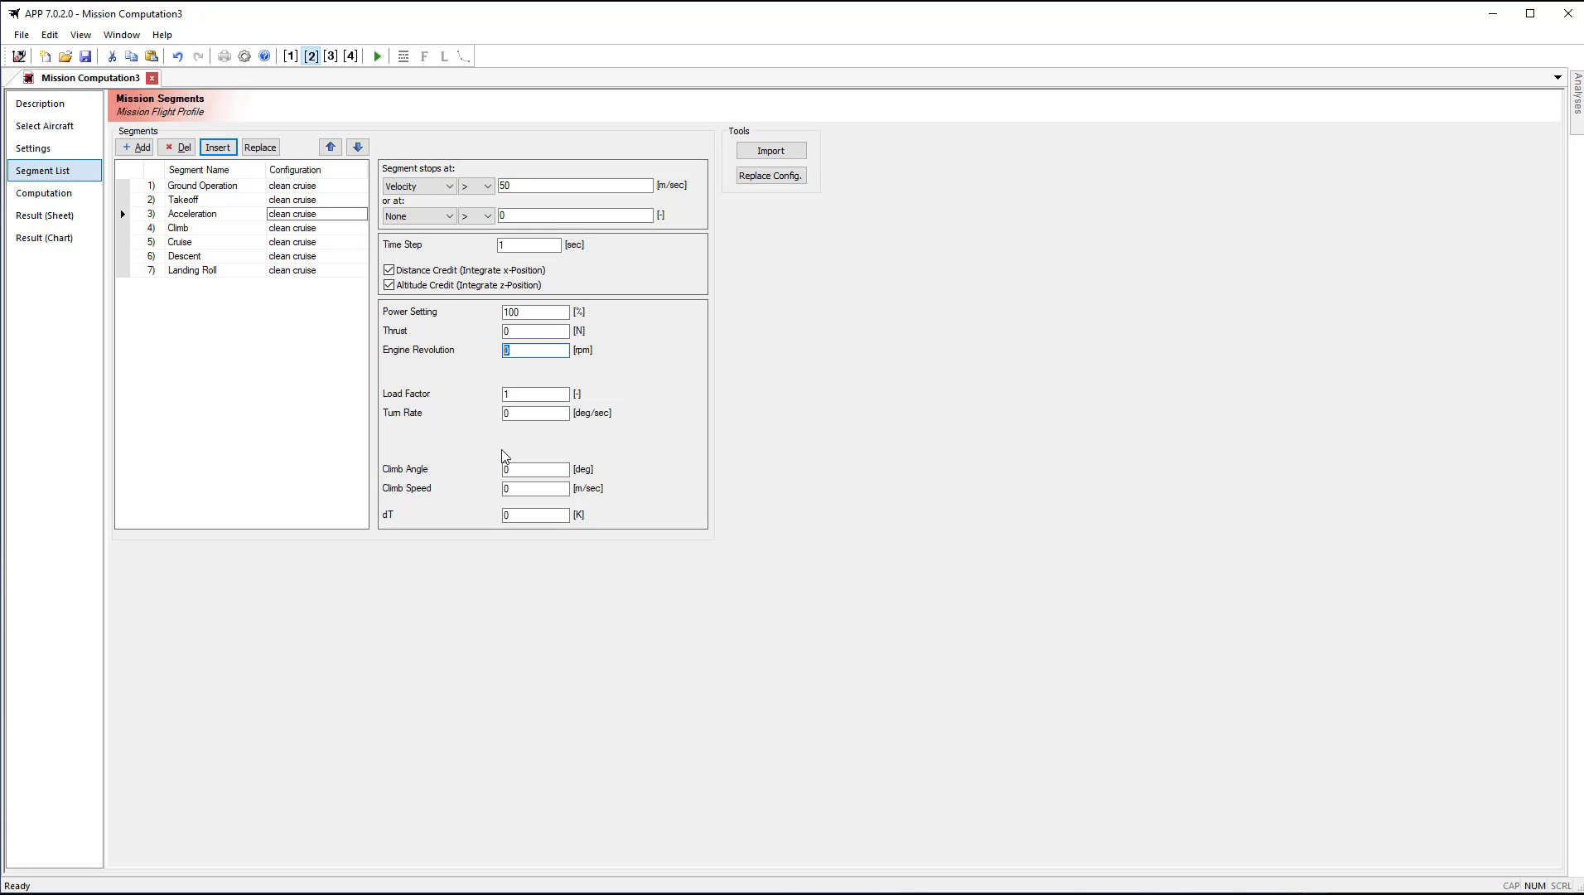
{"action": "type", "text": "2400"}
{"action": "left_click", "coordinate": [549, 492]}
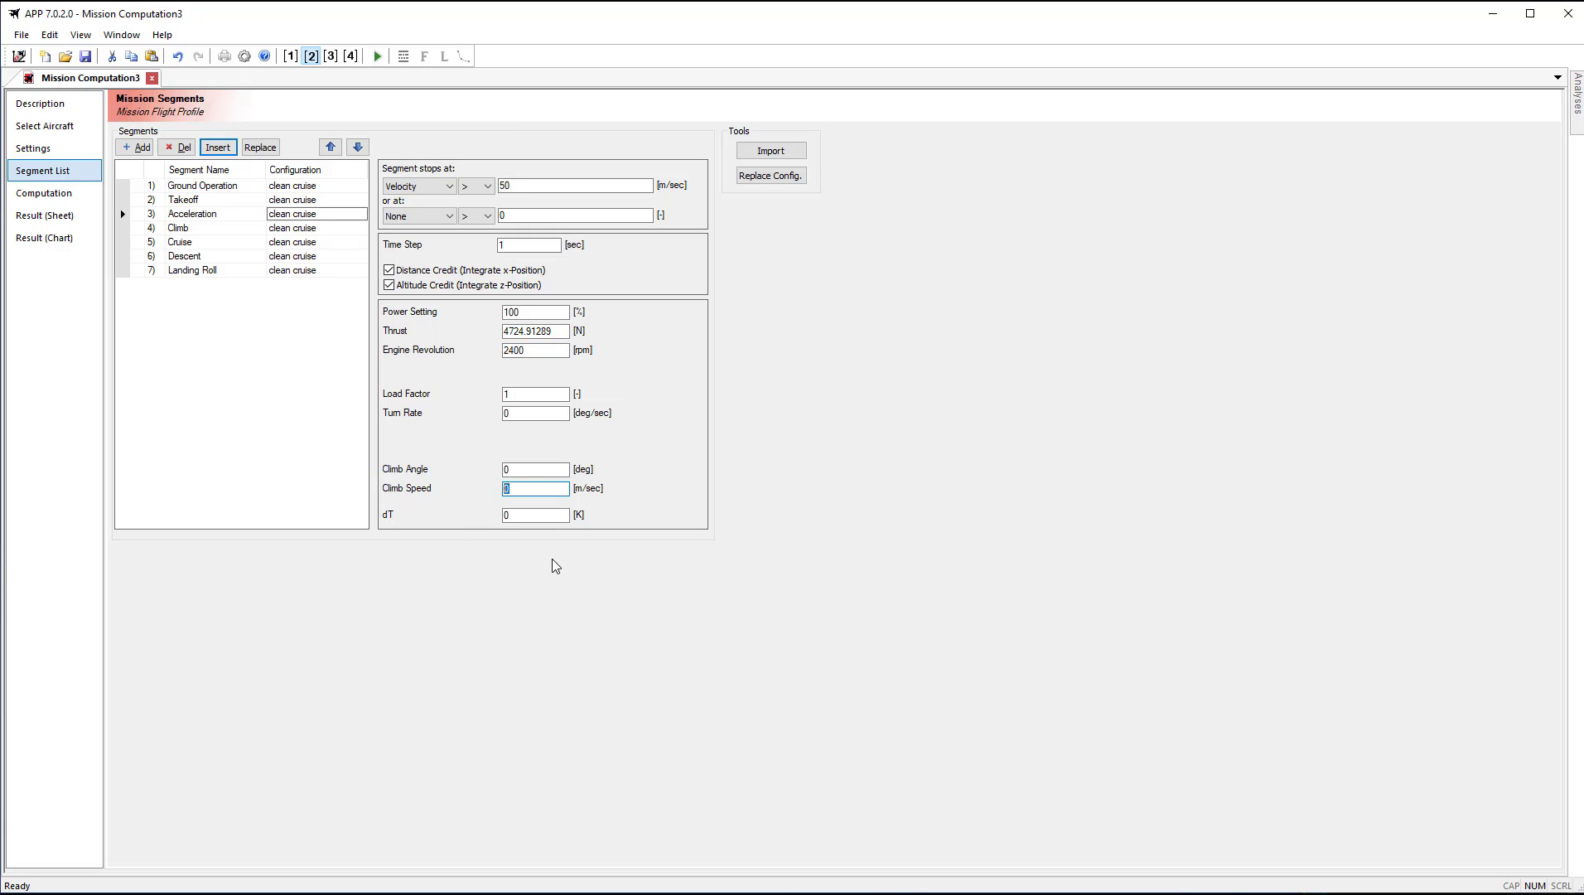
{"action": "type", "text": "1.5"}
Run the single-mission computation with the Acceleration segment included
{"action": "left_click", "coordinate": [71, 194]}
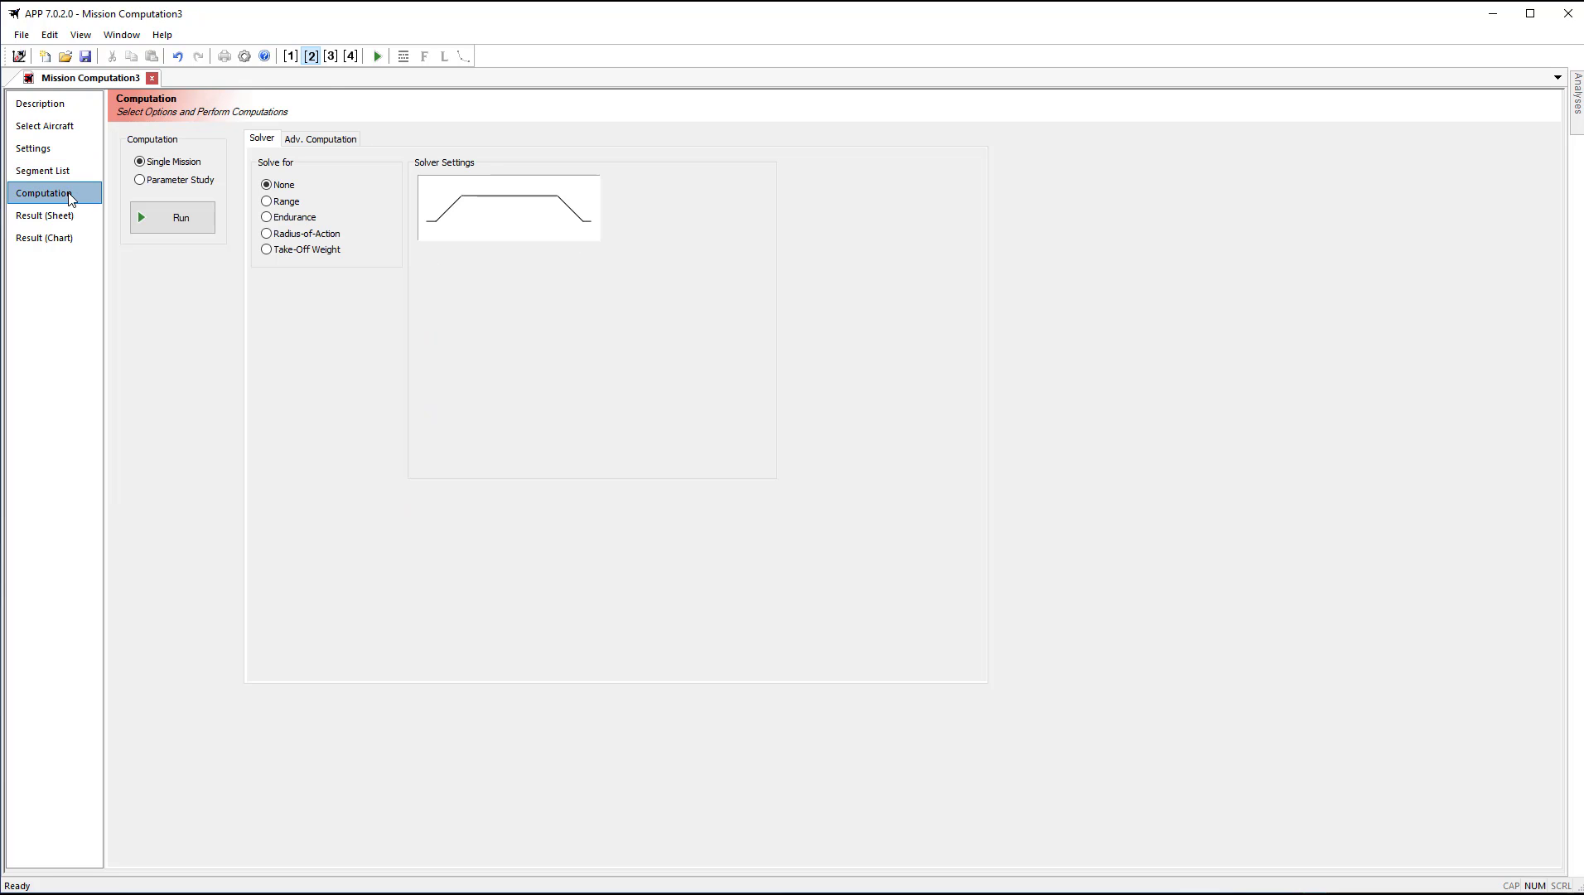
{"action": "left_click", "coordinate": [155, 224]}
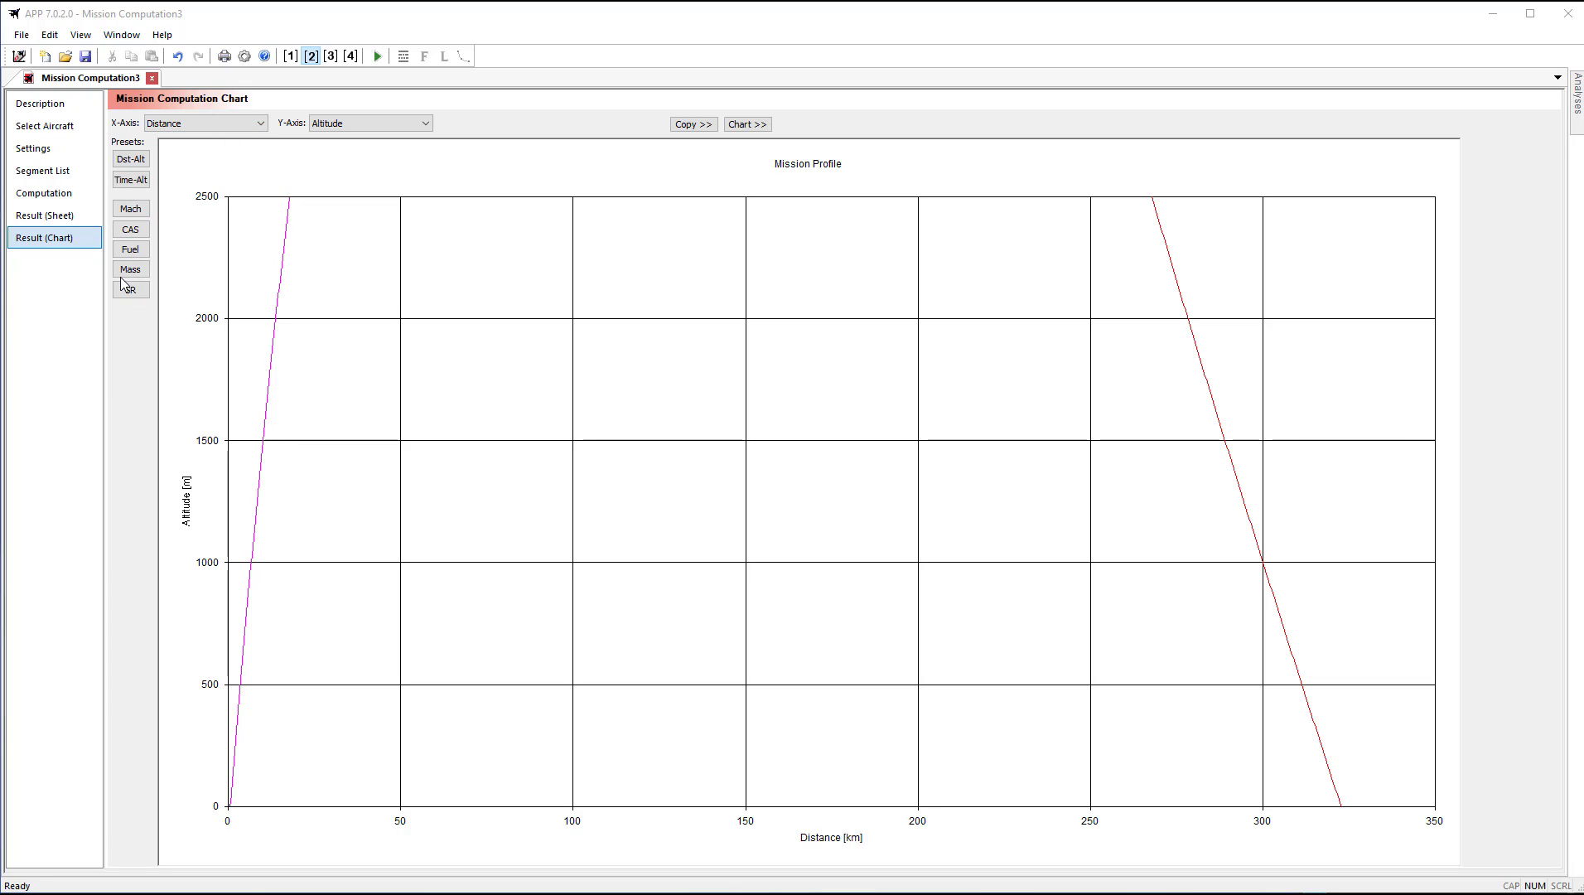
Examine the result charts for Mach, CAS and fuel mass, and for altitude over distance and over time
{"action": "left_click", "coordinate": [130, 209]}
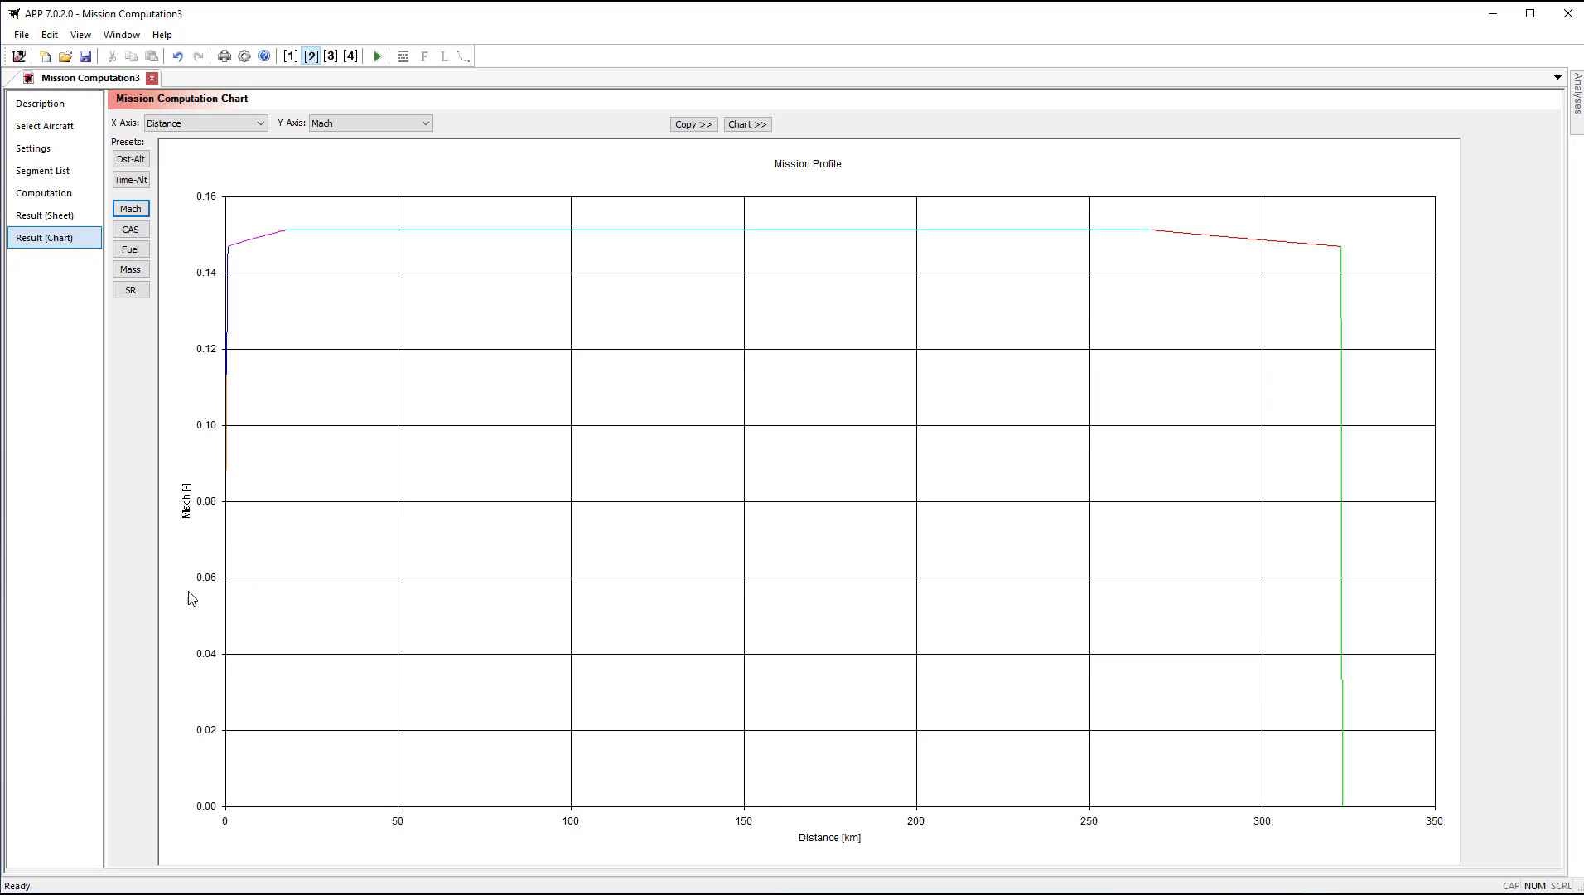
{"action": "left_click", "coordinate": [130, 230]}
{"action": "left_click", "coordinate": [133, 251]}
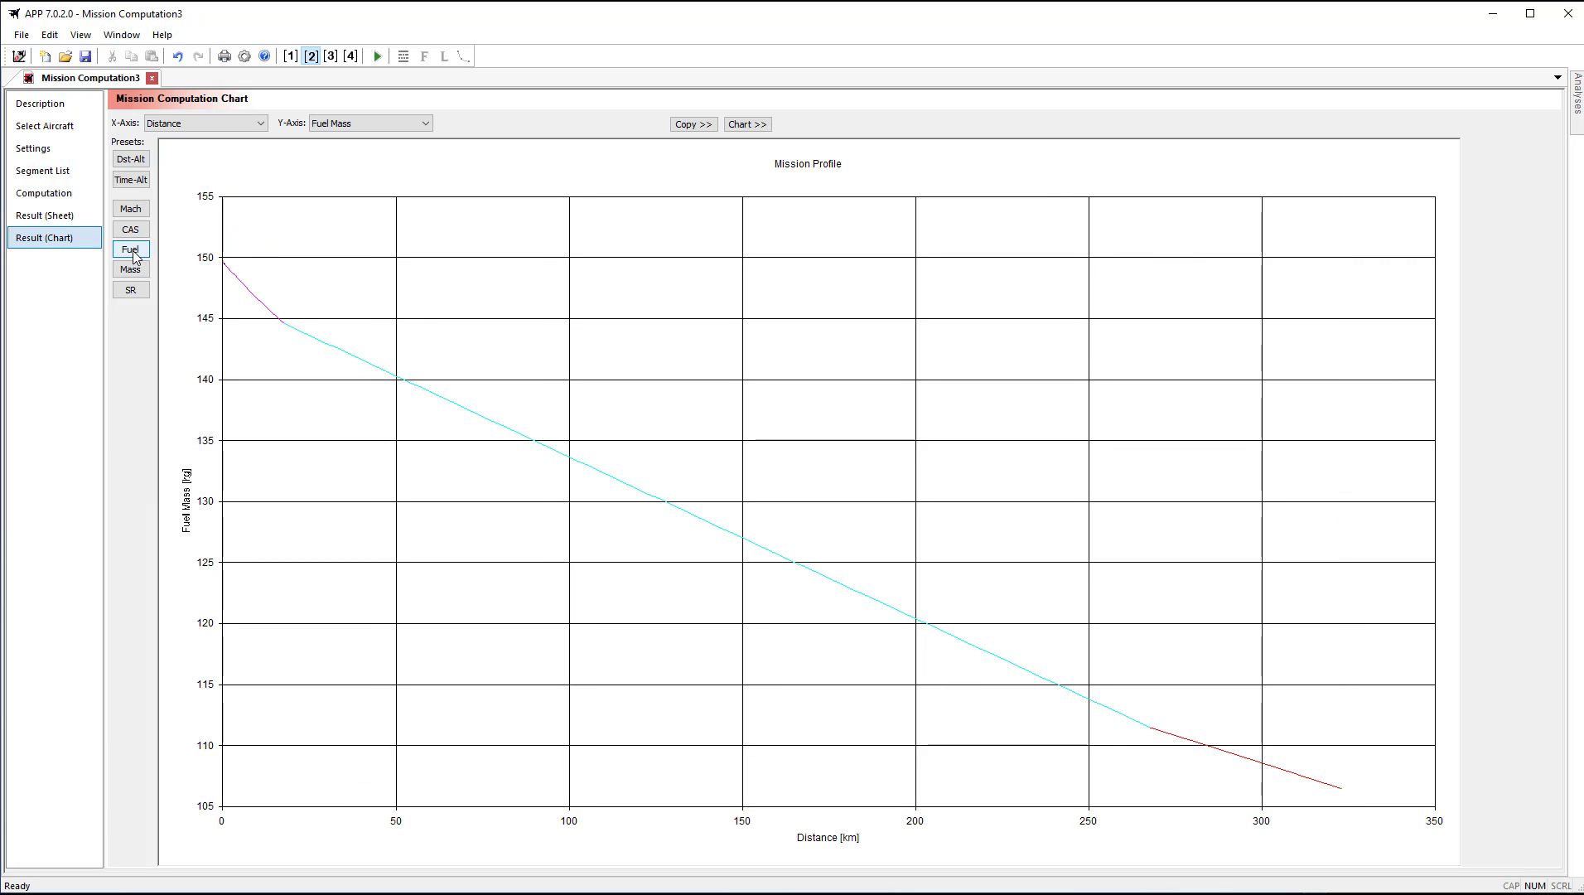
{"action": "left_click", "coordinate": [130, 165]}
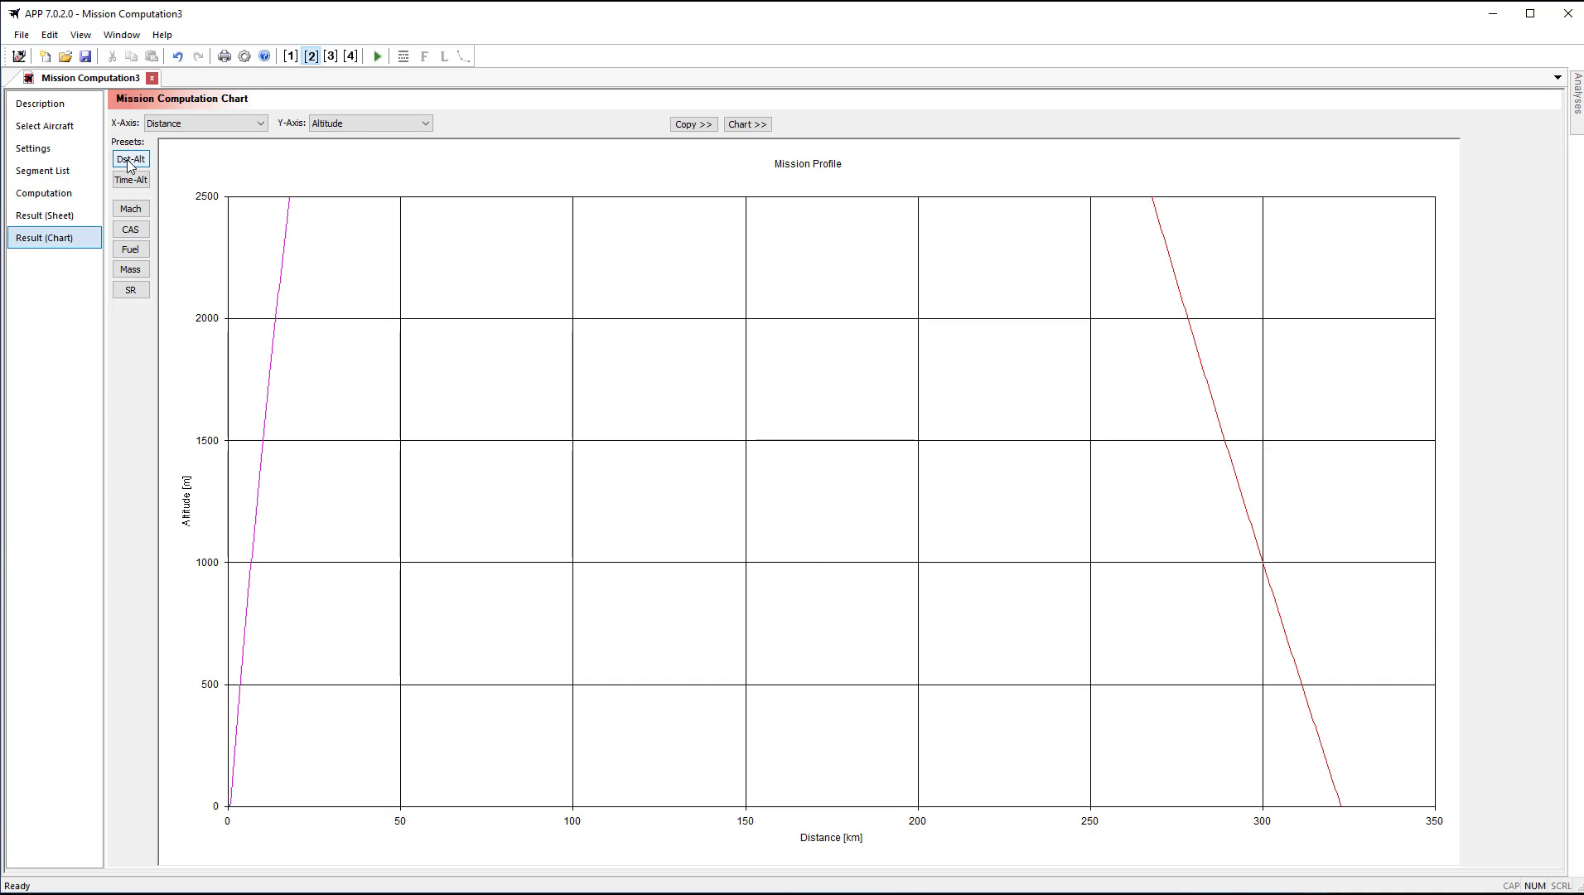
{"action": "left_click", "coordinate": [137, 184]}
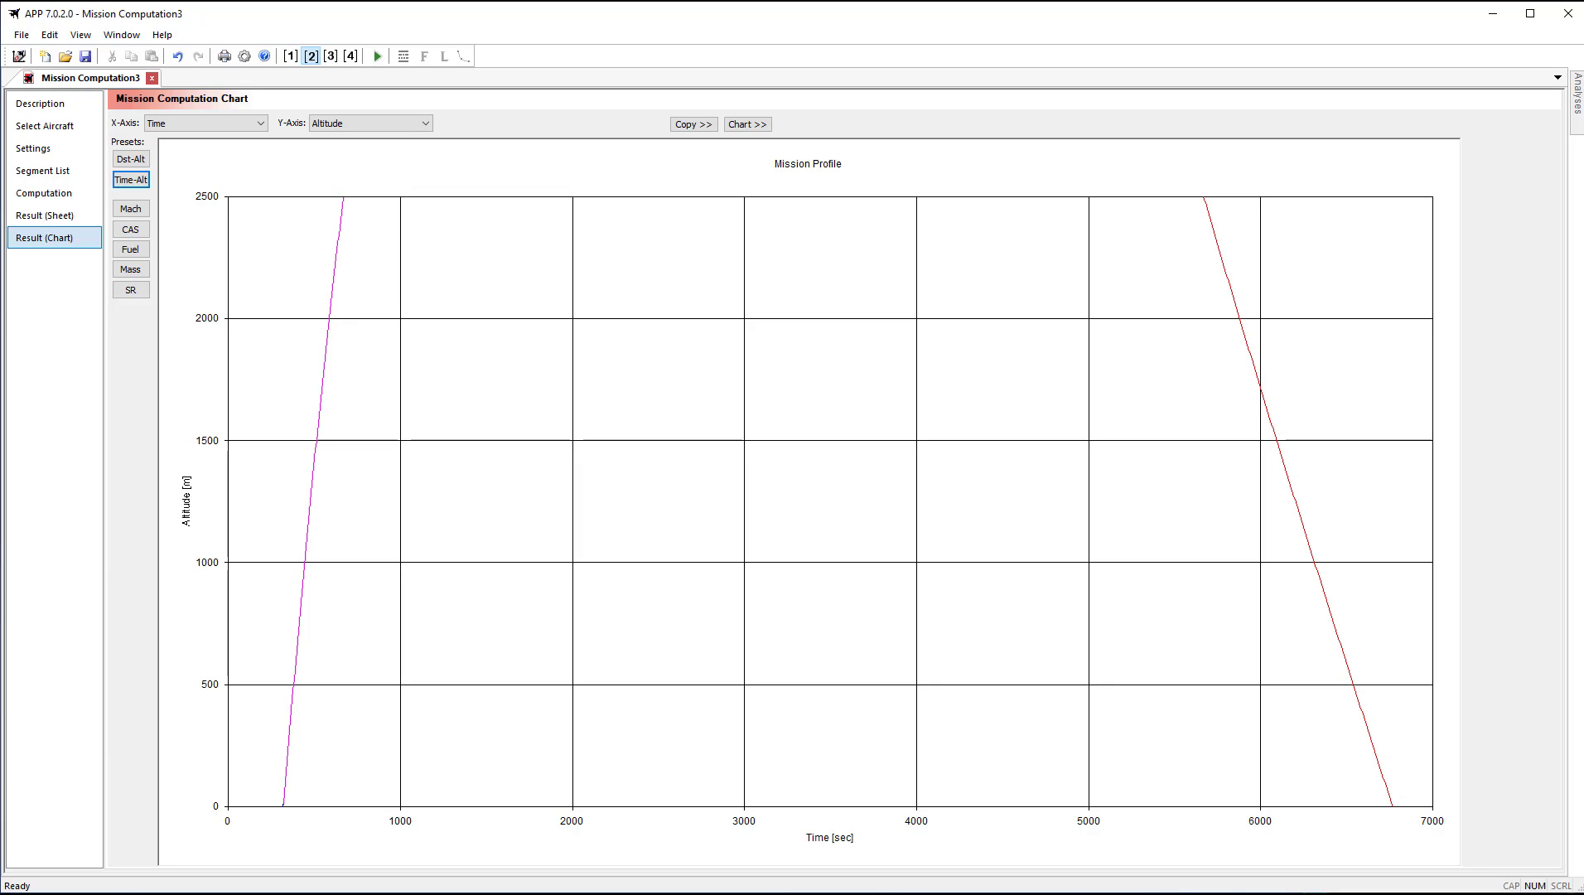
Examine the result sheet in brief output, switch it to Detailed Output and review the time-step values of the first segments
{"action": "left_click", "coordinate": [34, 218]}
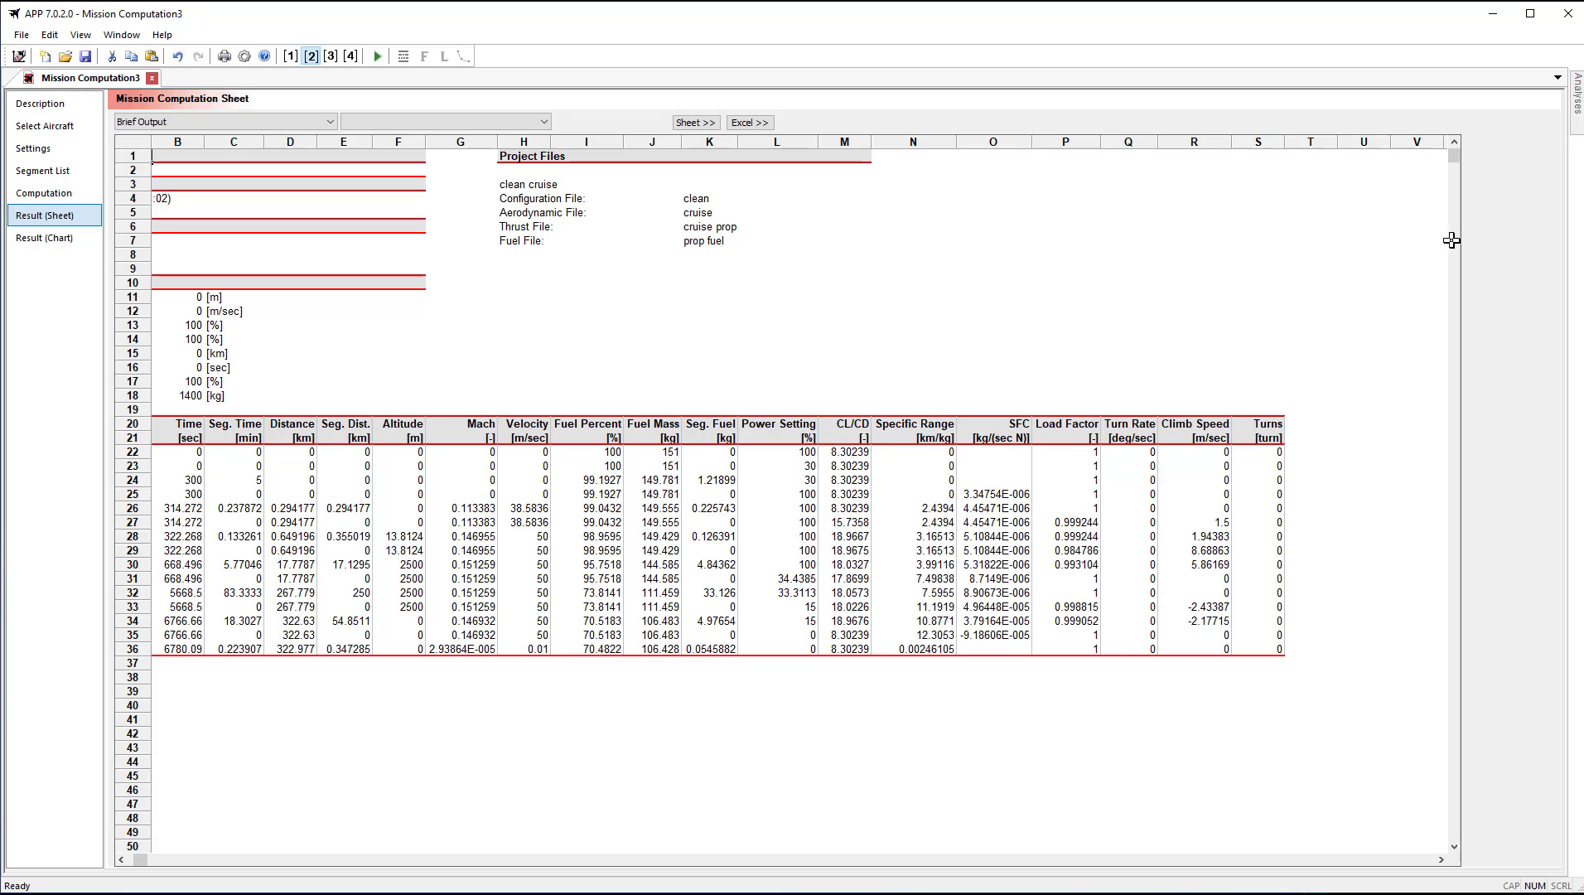
{"action": "left_click", "coordinate": [121, 859]}
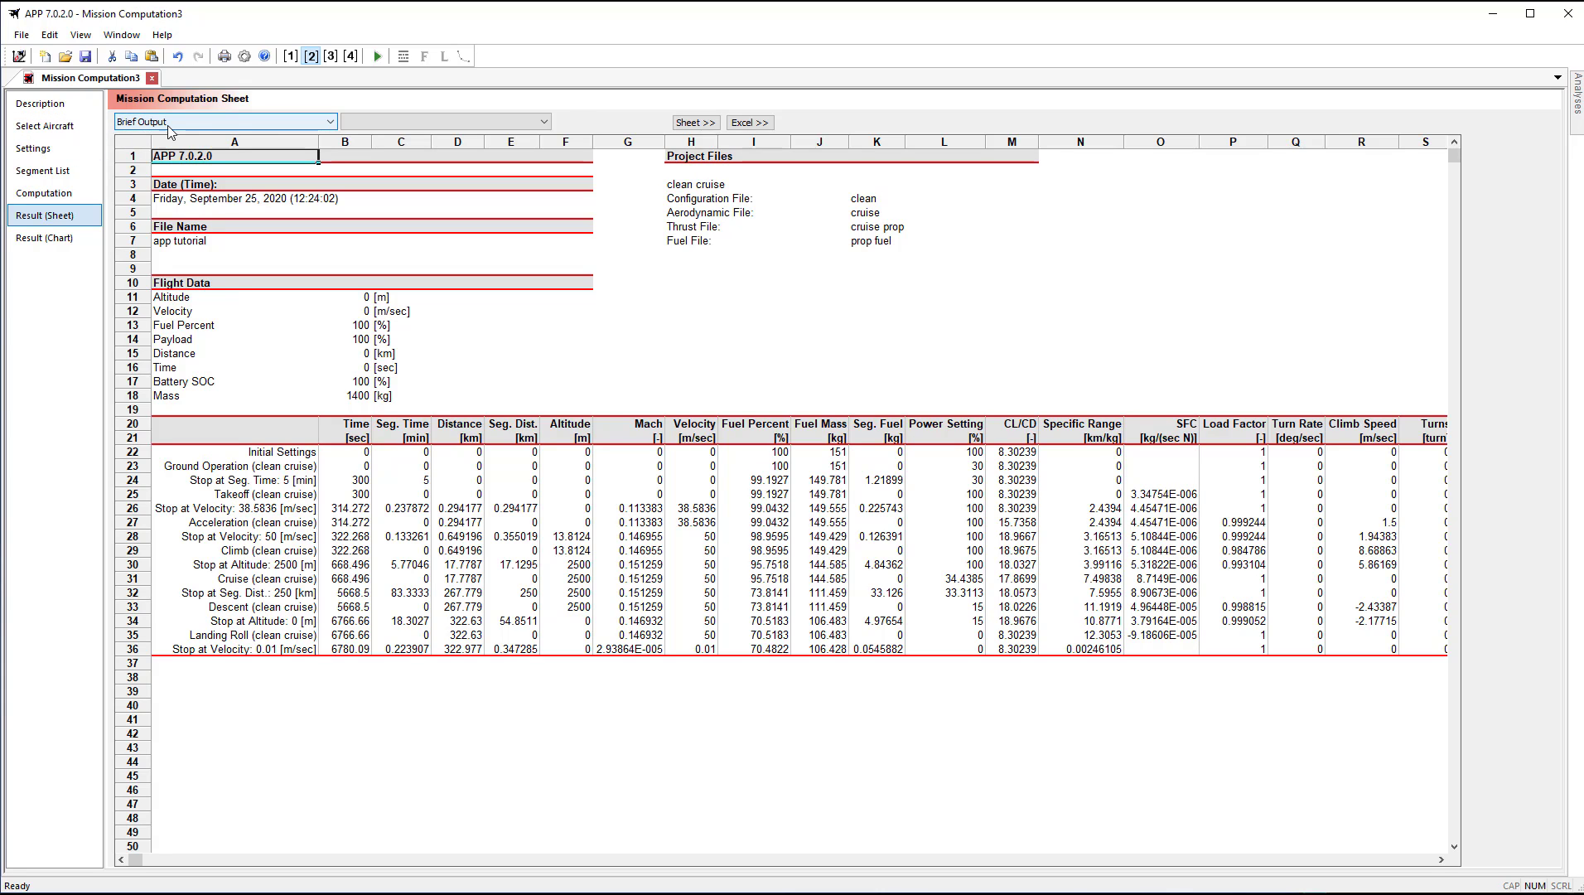
{"action": "left_click", "coordinate": [320, 130]}
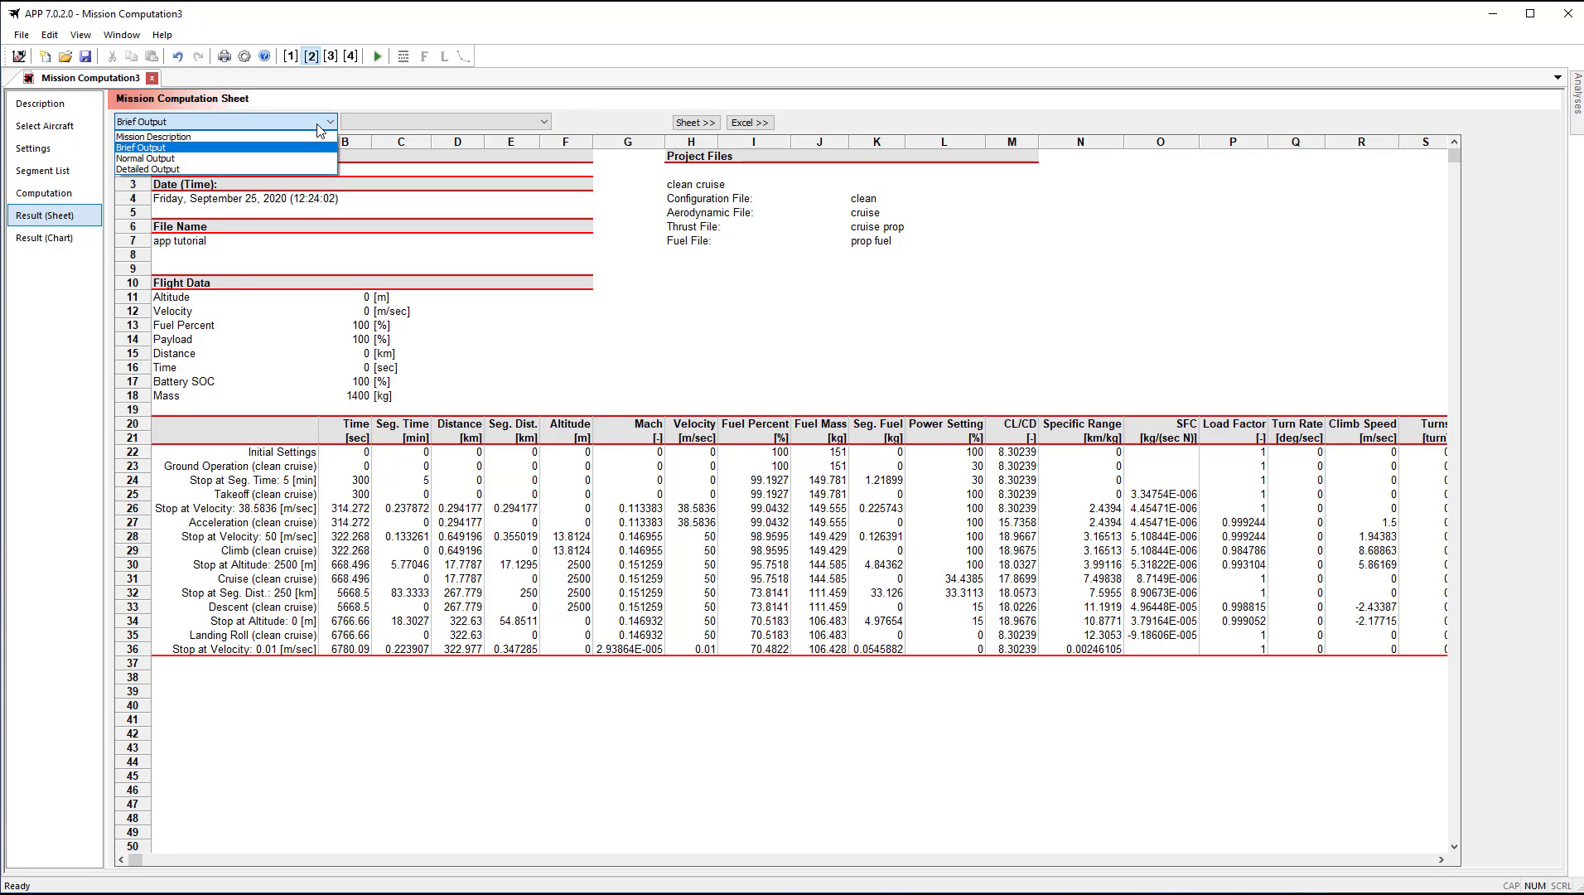
{"action": "left_click", "coordinate": [177, 169]}
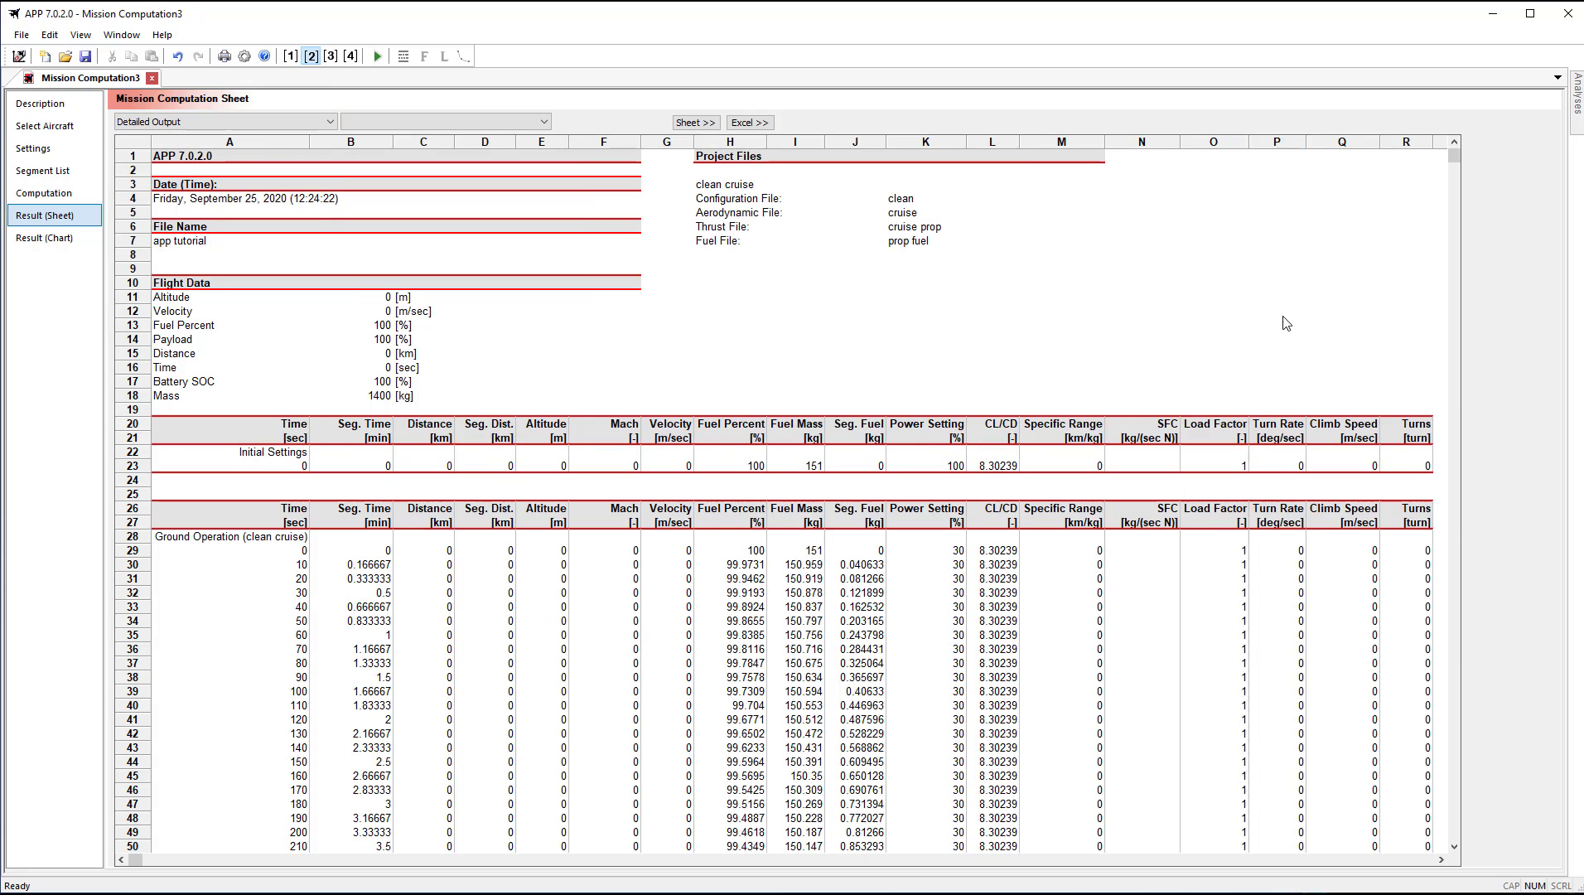
{"action": "left_click", "coordinate": [1454, 845]}
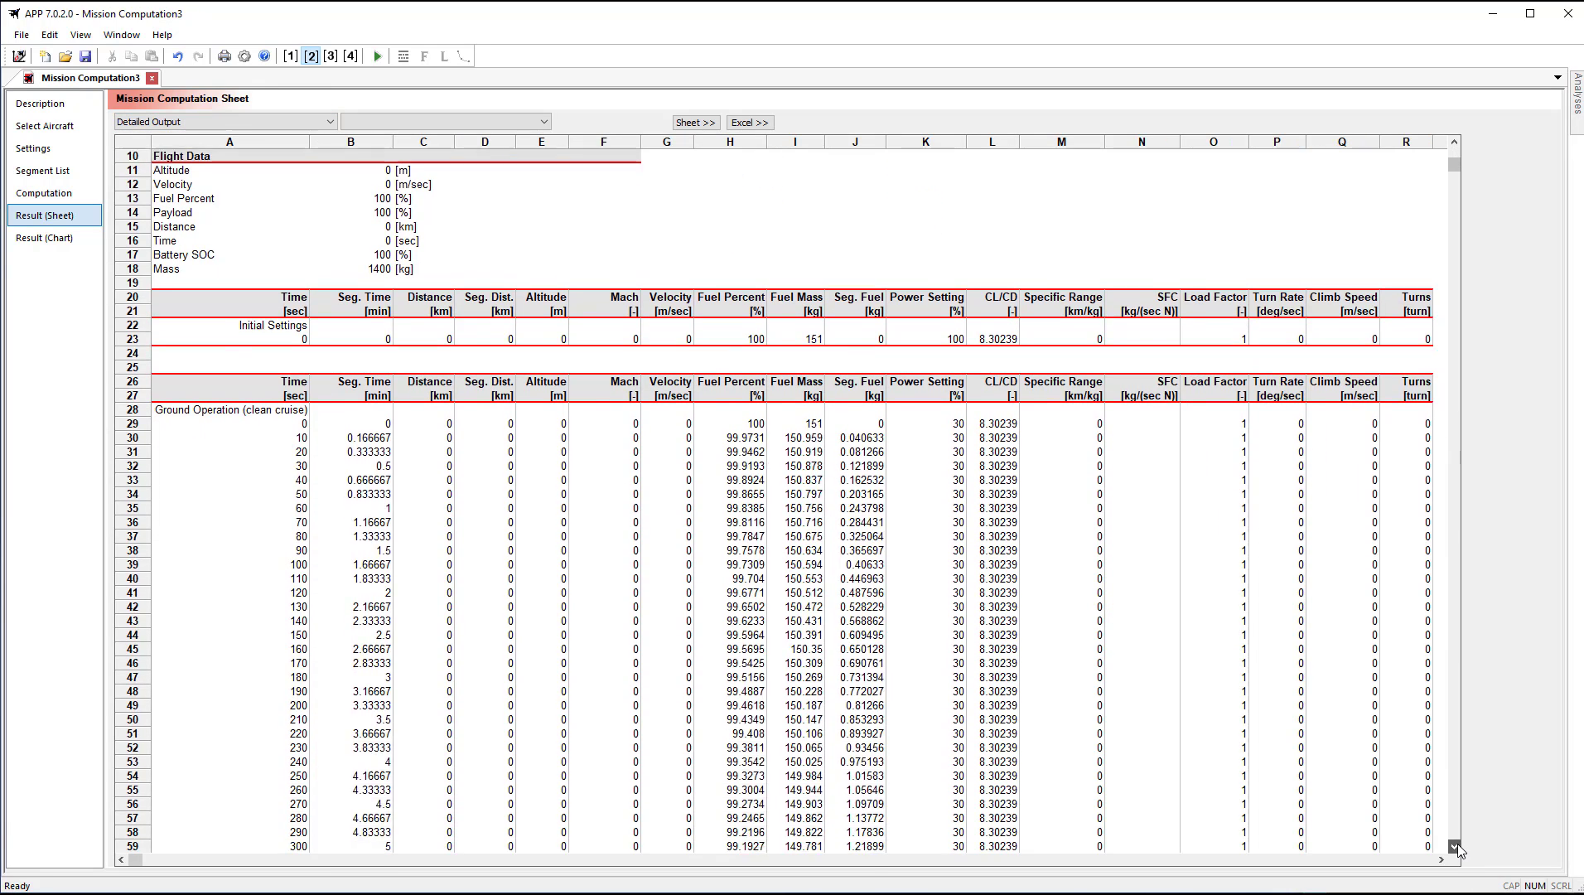
{"action": "scroll", "coordinate": [1455, 845], "scroll_direction": "down", "scroll_amount": 6}
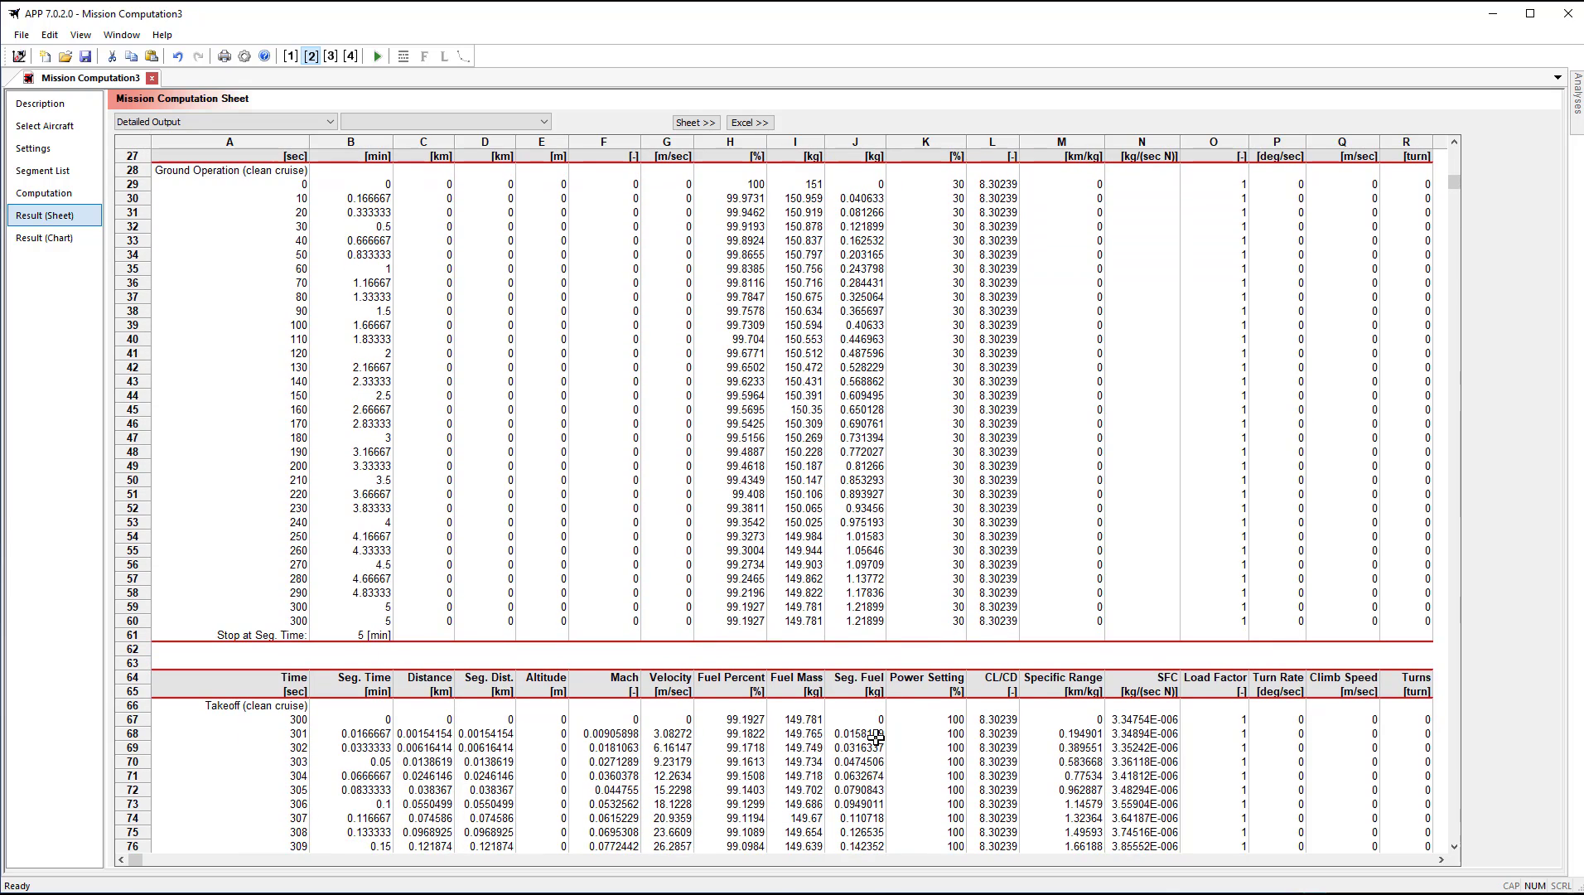
{"action": "left_click", "coordinate": [1456, 846]}
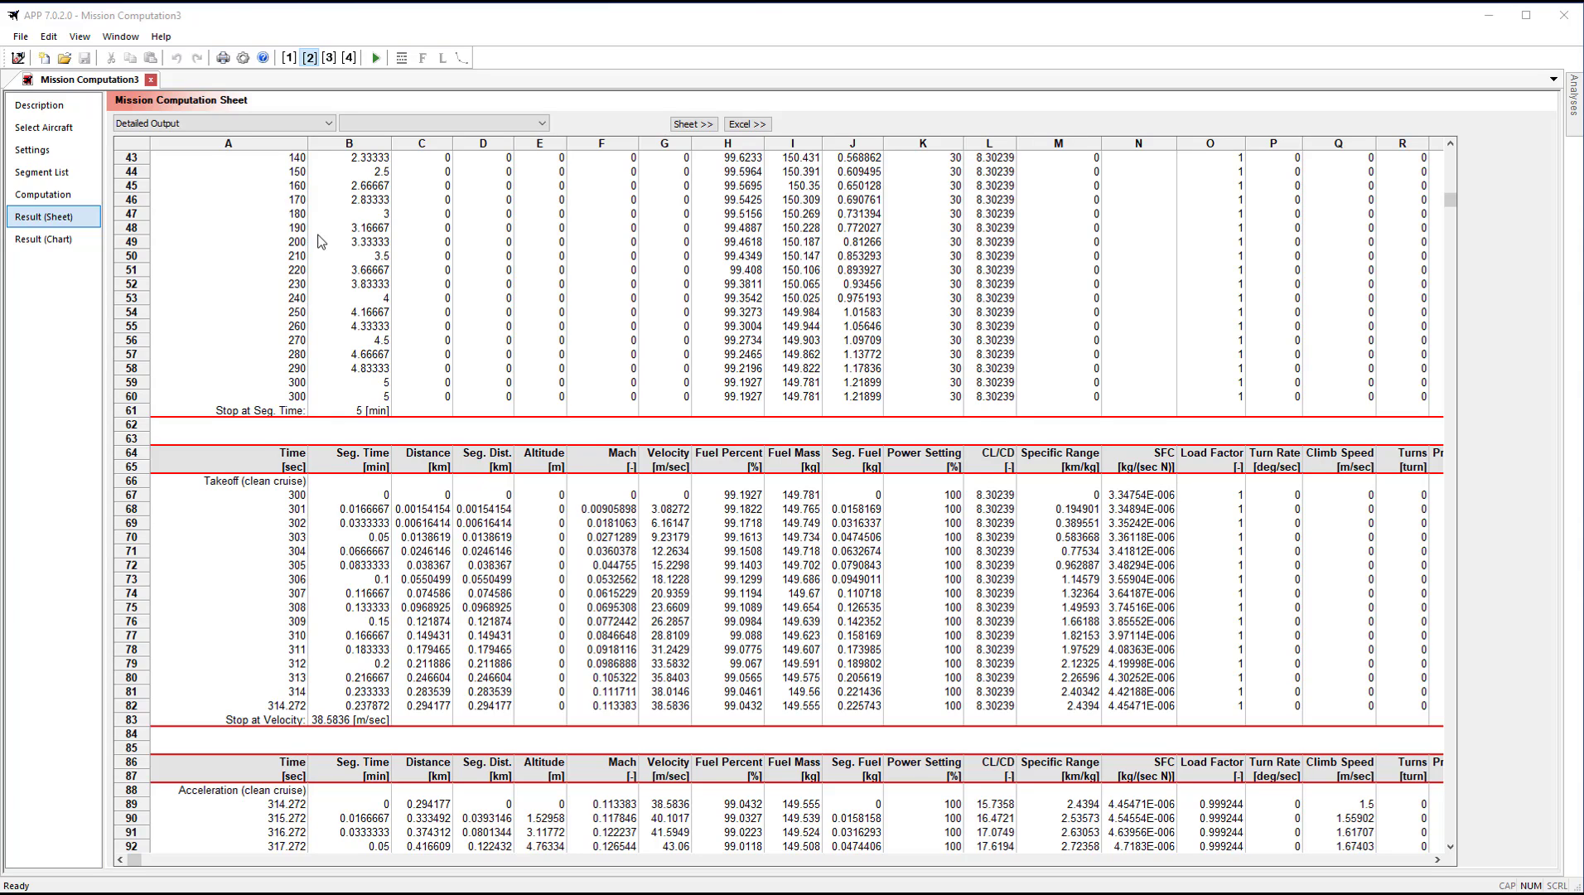
Add TAS to the mission output parameters in the options and check its column in the detailed result sheet
{"action": "left_click", "coordinate": [243, 59]}
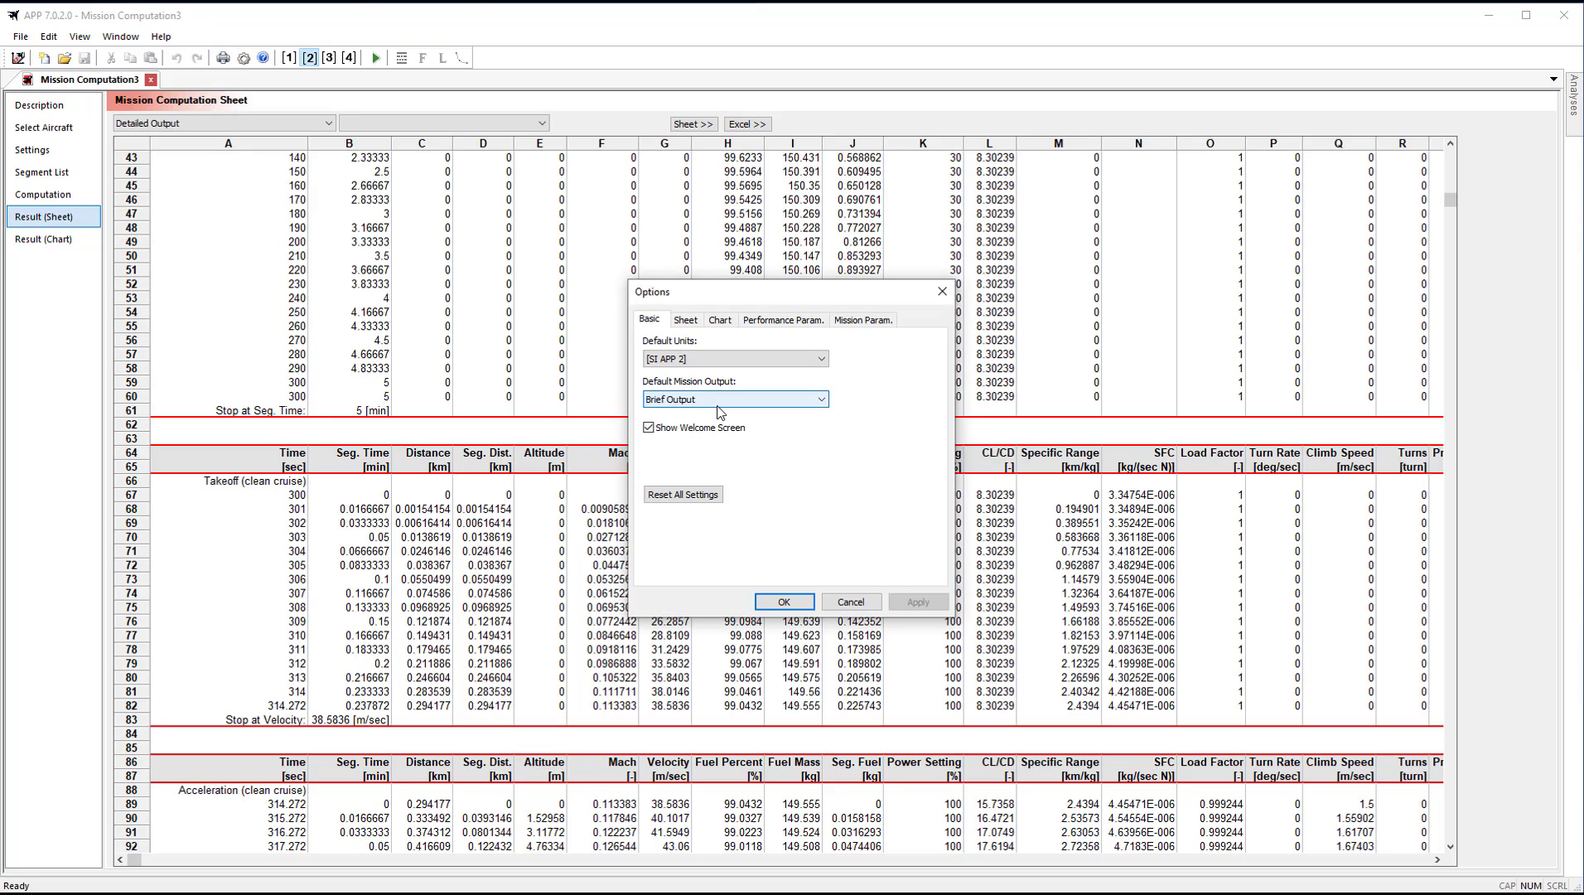
{"action": "left_click", "coordinate": [879, 329]}
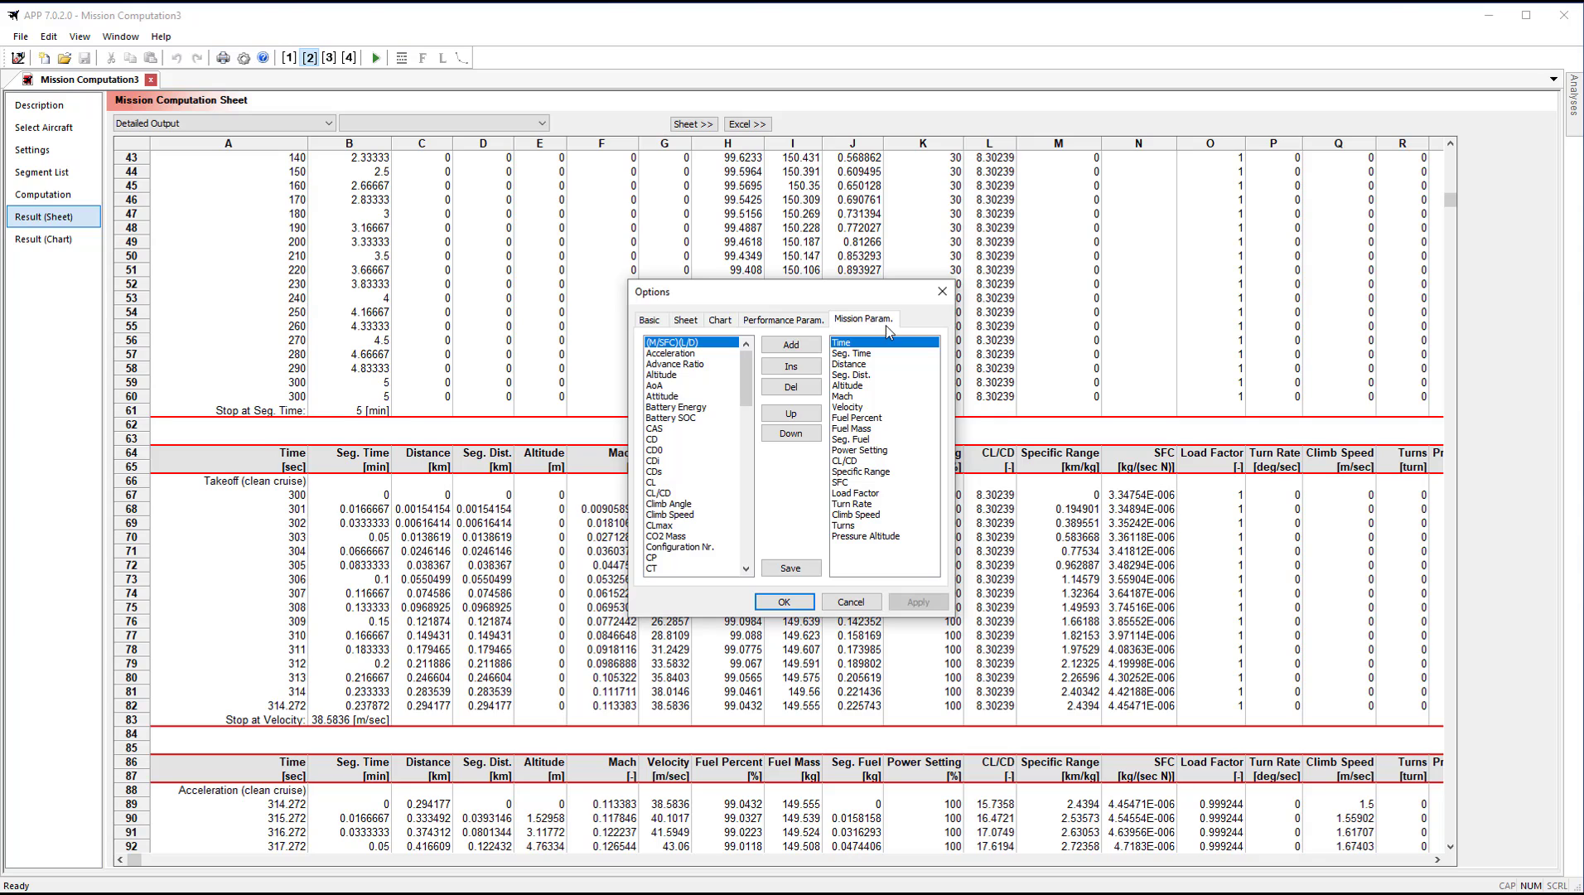
{"action": "left_click_drag", "start_coordinate": [745, 361], "coordinate": [744, 512]}
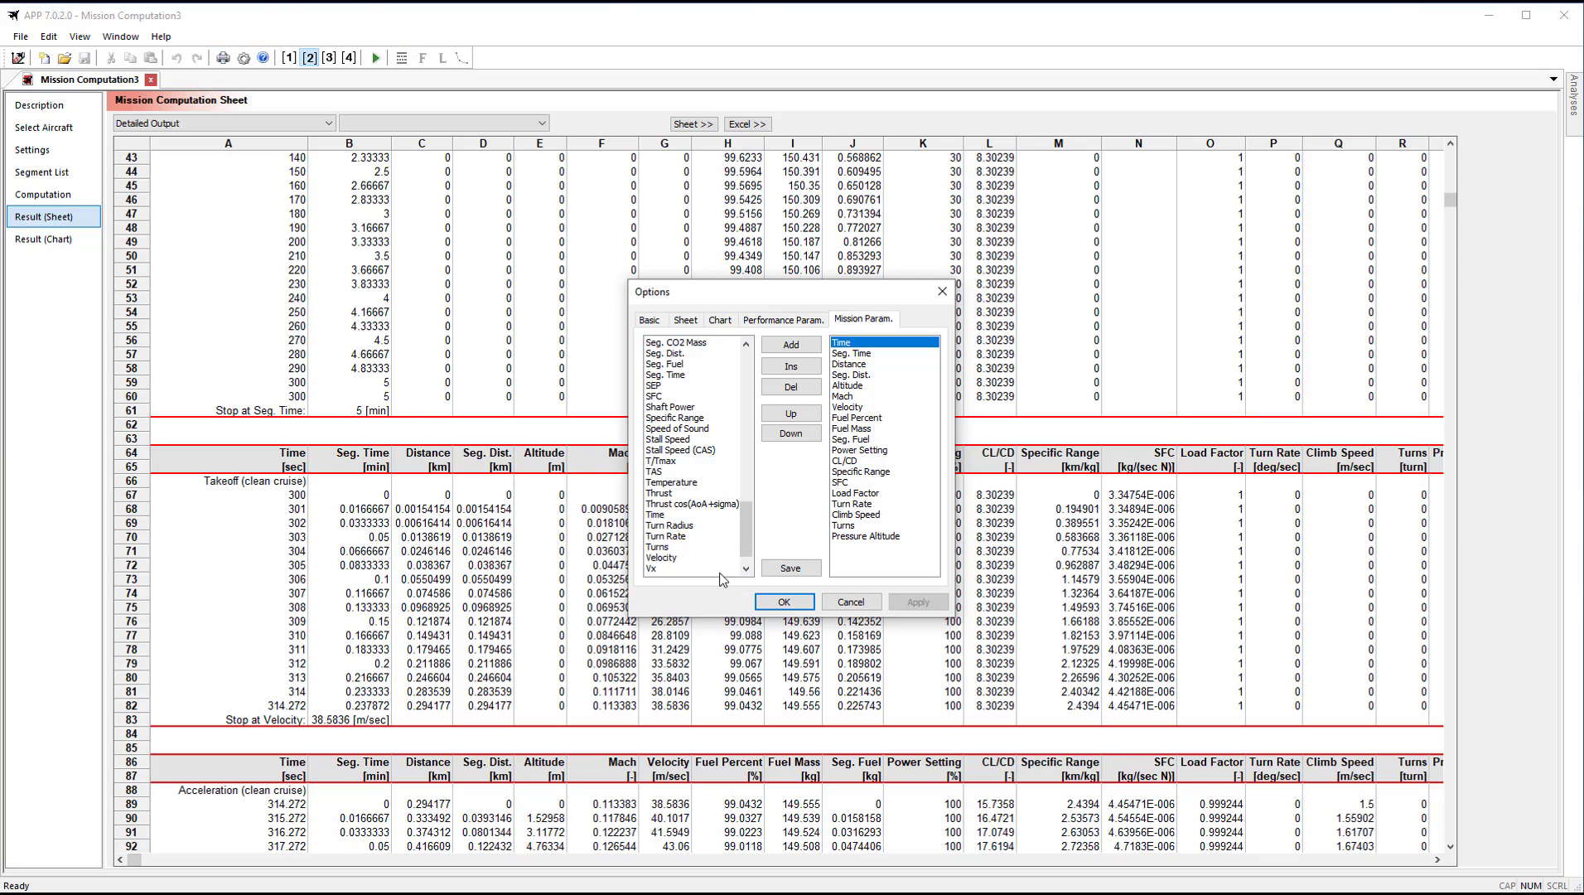
{"action": "left_click", "coordinate": [658, 472]}
{"action": "left_click", "coordinate": [791, 348]}
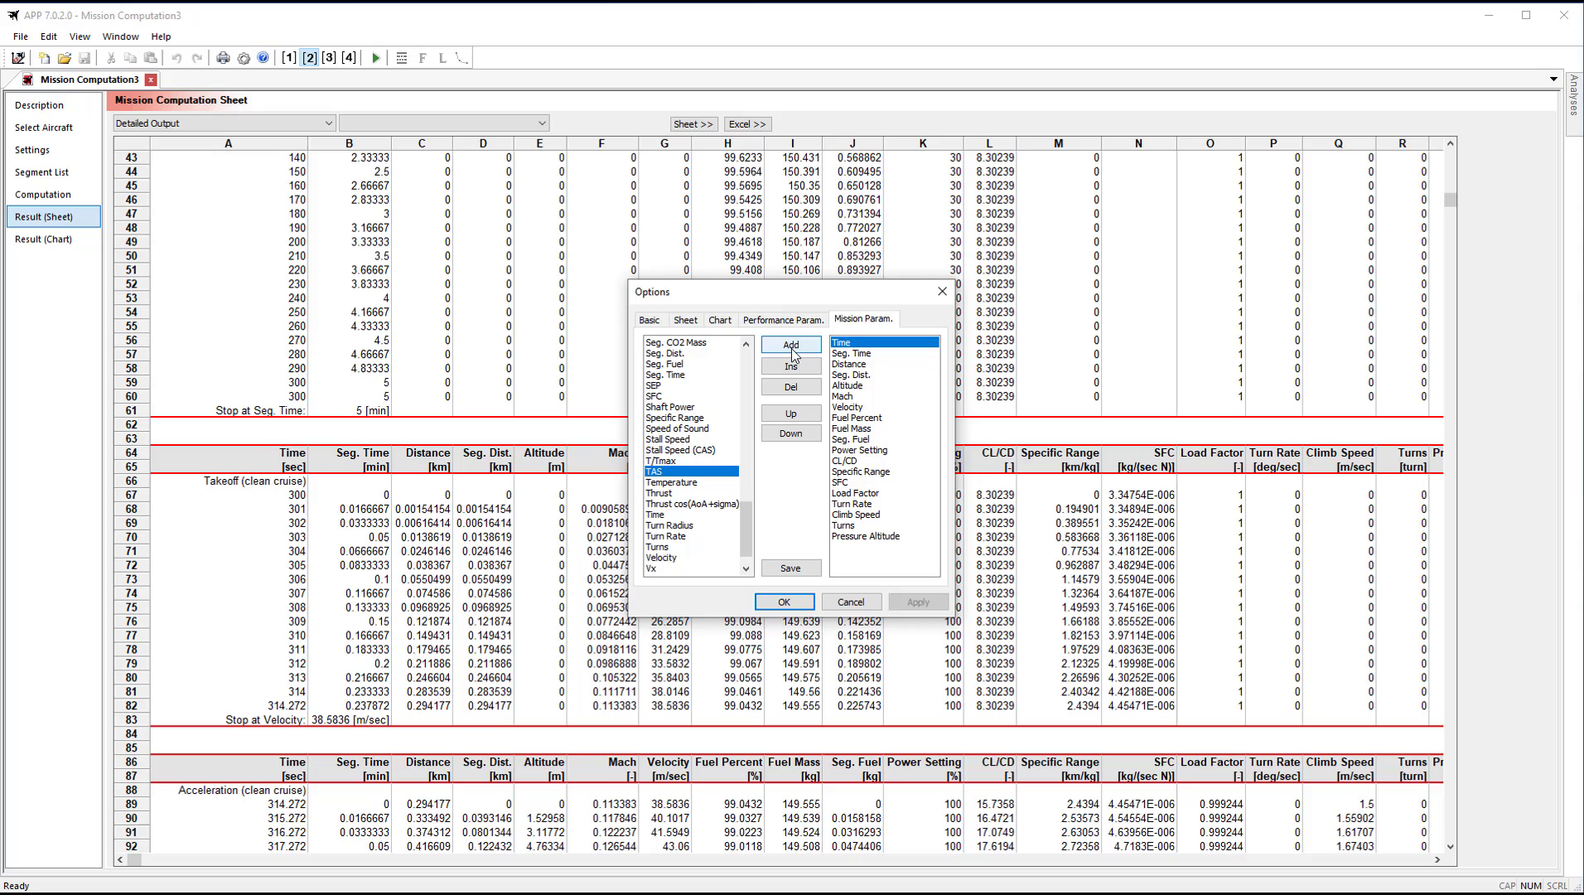
{"action": "left_click", "coordinate": [791, 602]}
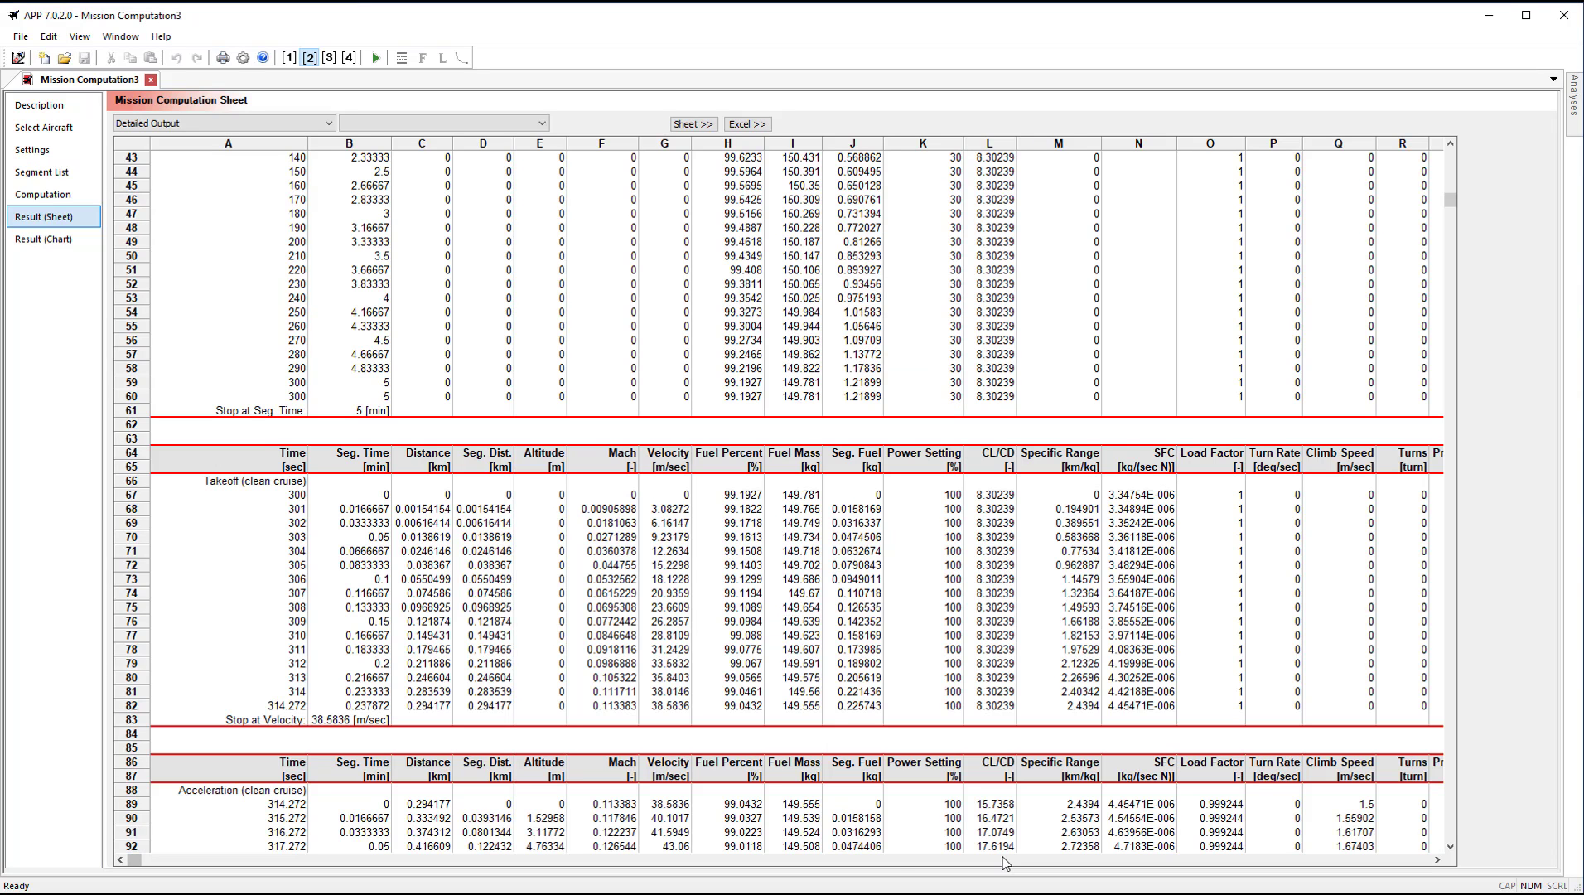
{"action": "left_click", "coordinate": [1439, 866]}
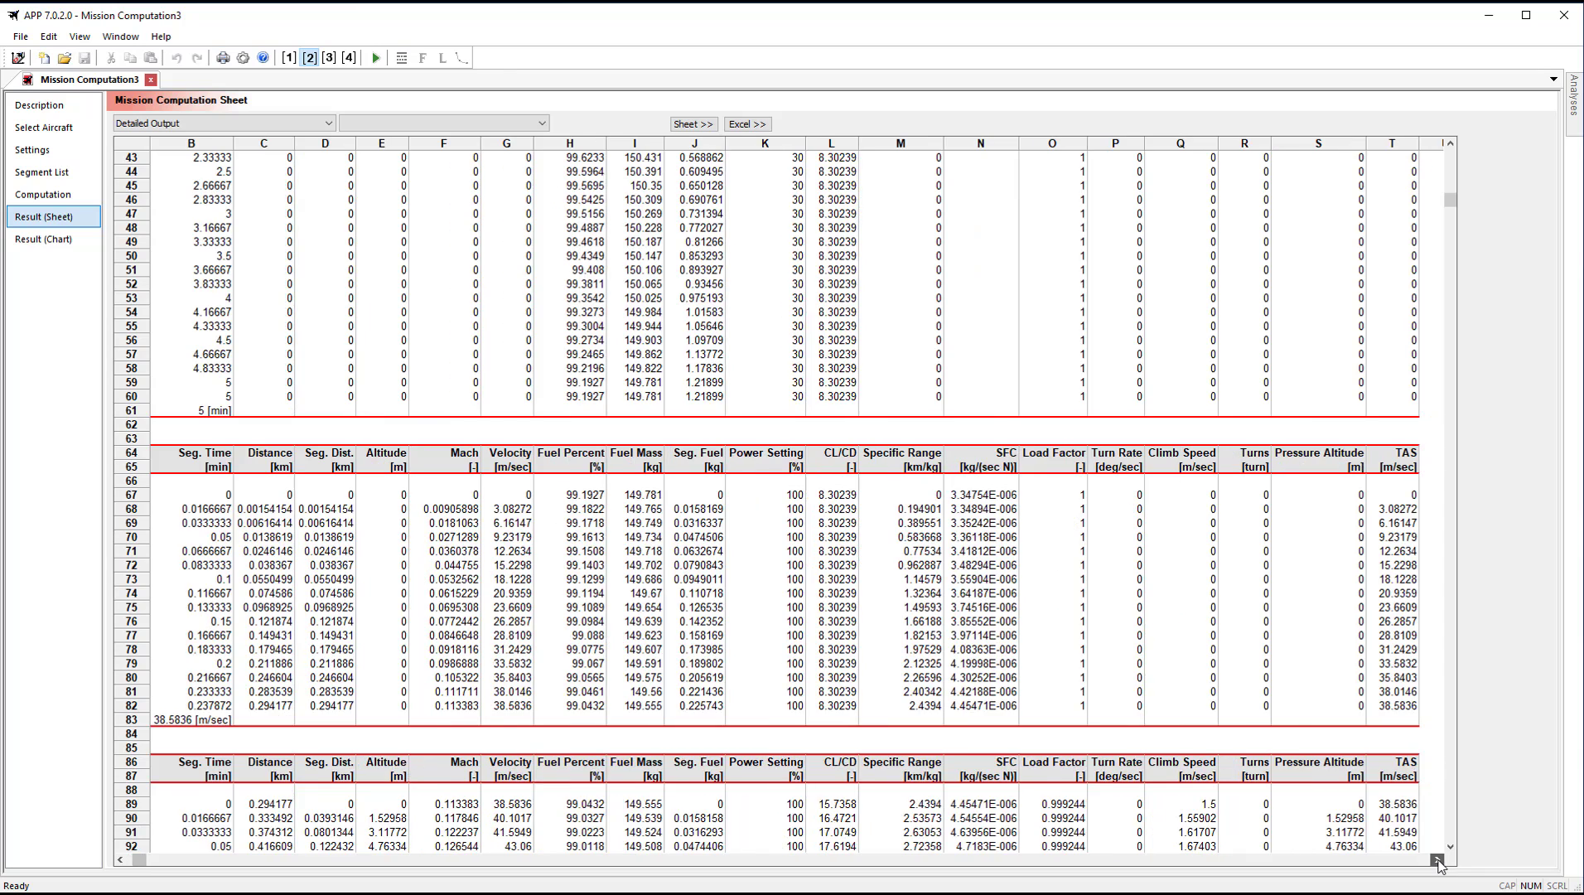
{"action": "left_click", "coordinate": [1439, 866]}
{"action": "left_click_drag", "start_coordinate": [1190, 454], "coordinate": [1169, 571]}
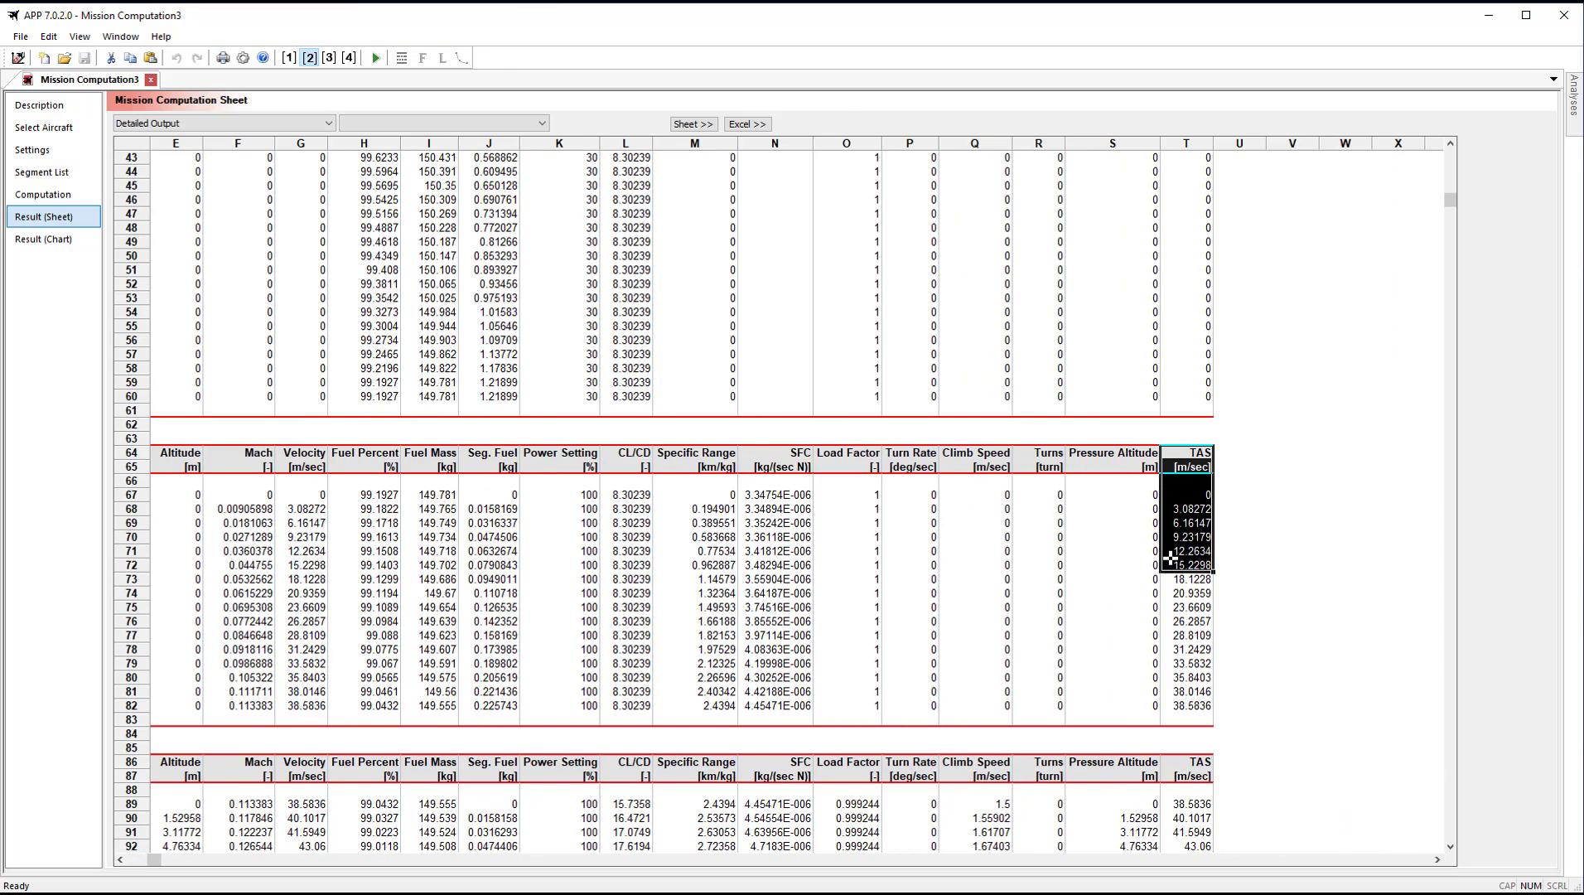
{"action": "left_click", "coordinate": [1202, 451]}
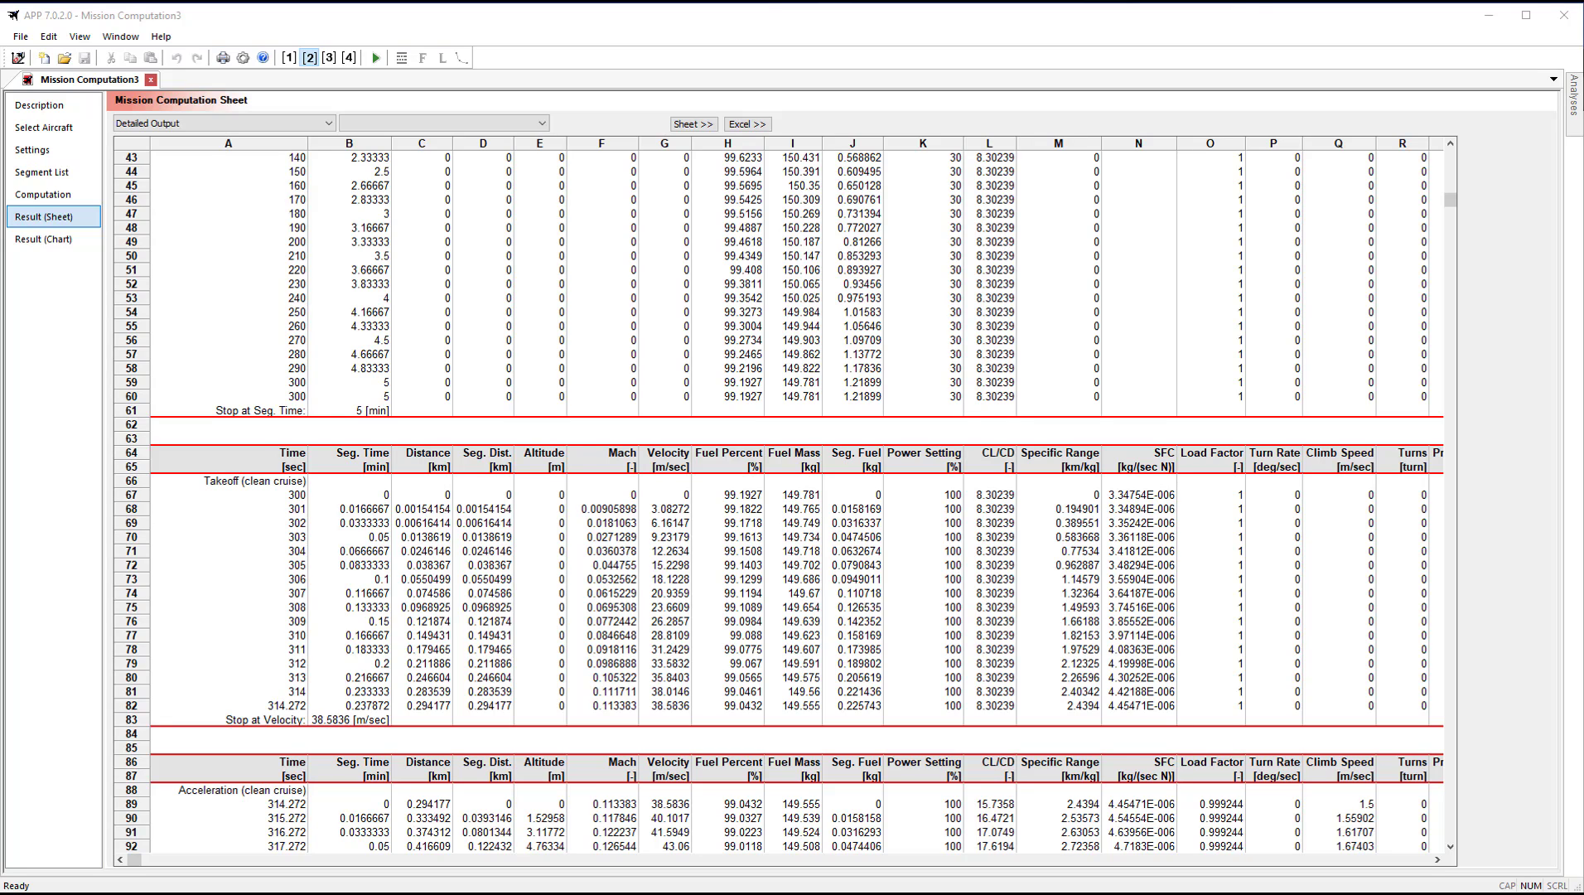
{"action": "left_click", "coordinate": [160, 39]}
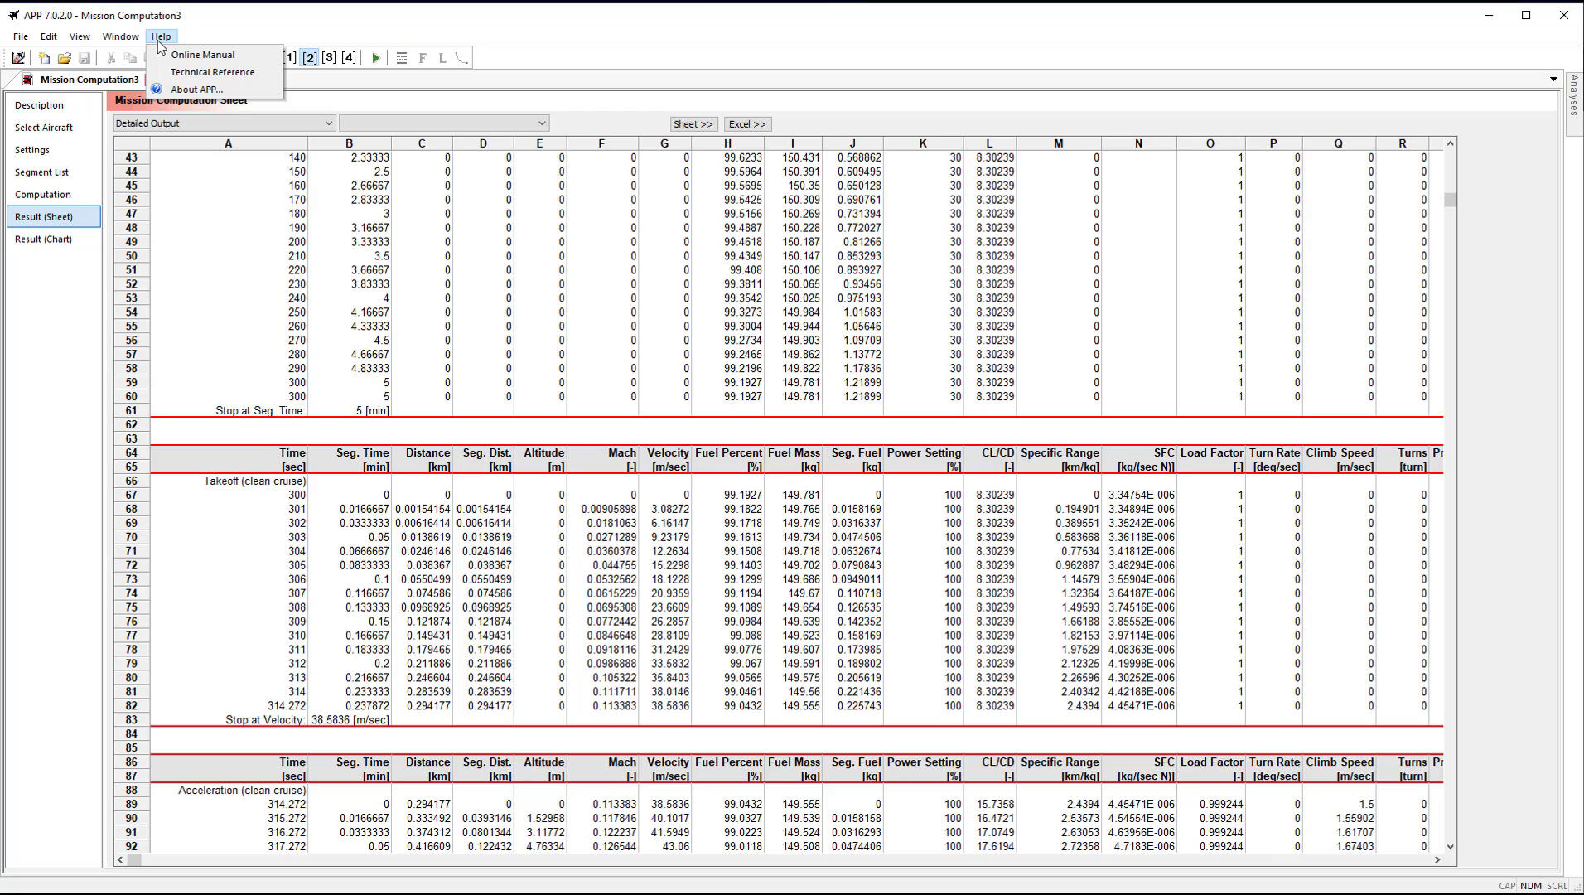
{"action": "left_click", "coordinate": [158, 41]}
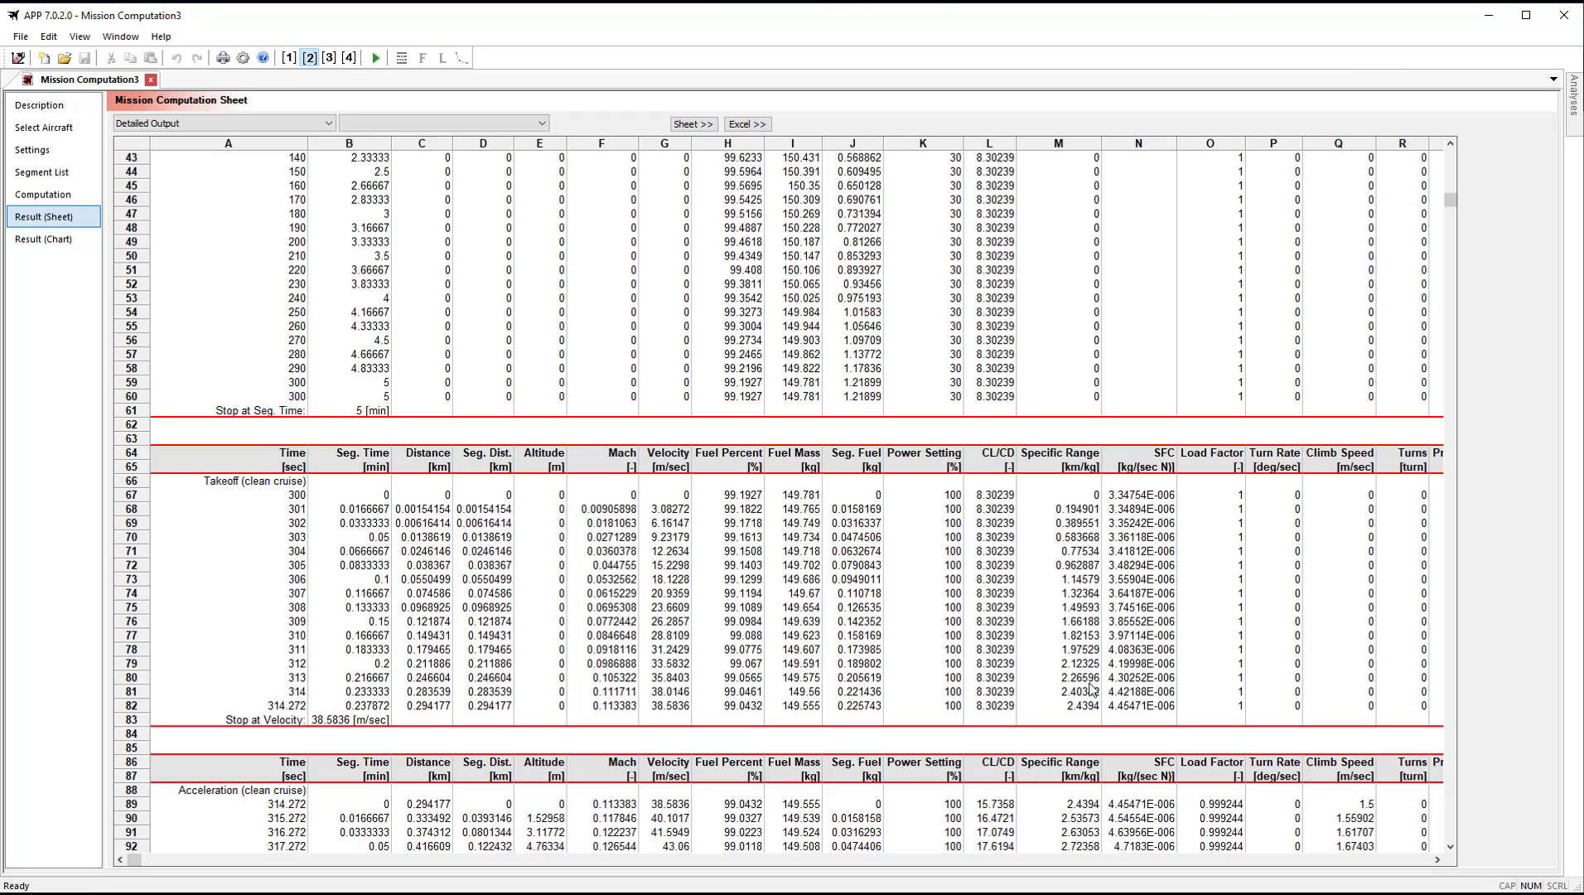